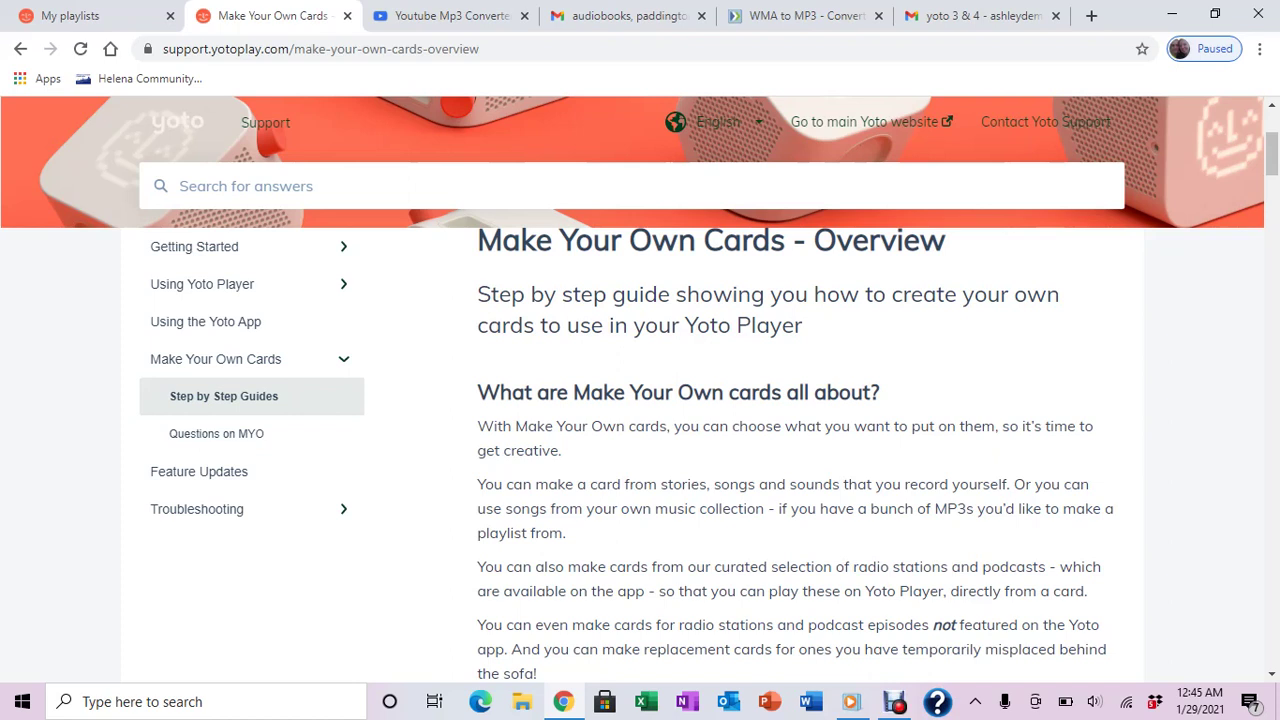
Scroll through the page, then switch to the MP3 converter and dismiss its extension ad popup
scroll(795, 450, down, 1)
scroll(795, 450, down, 3)
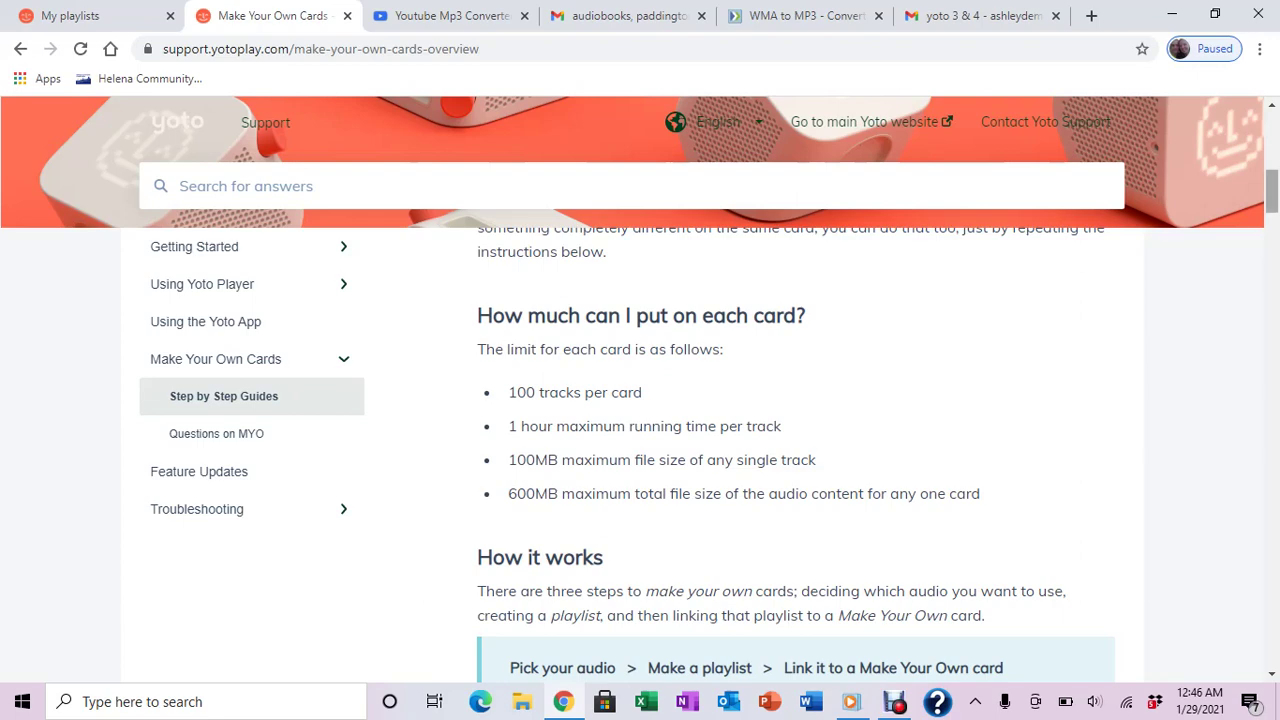
scroll(796, 416, down, 6)
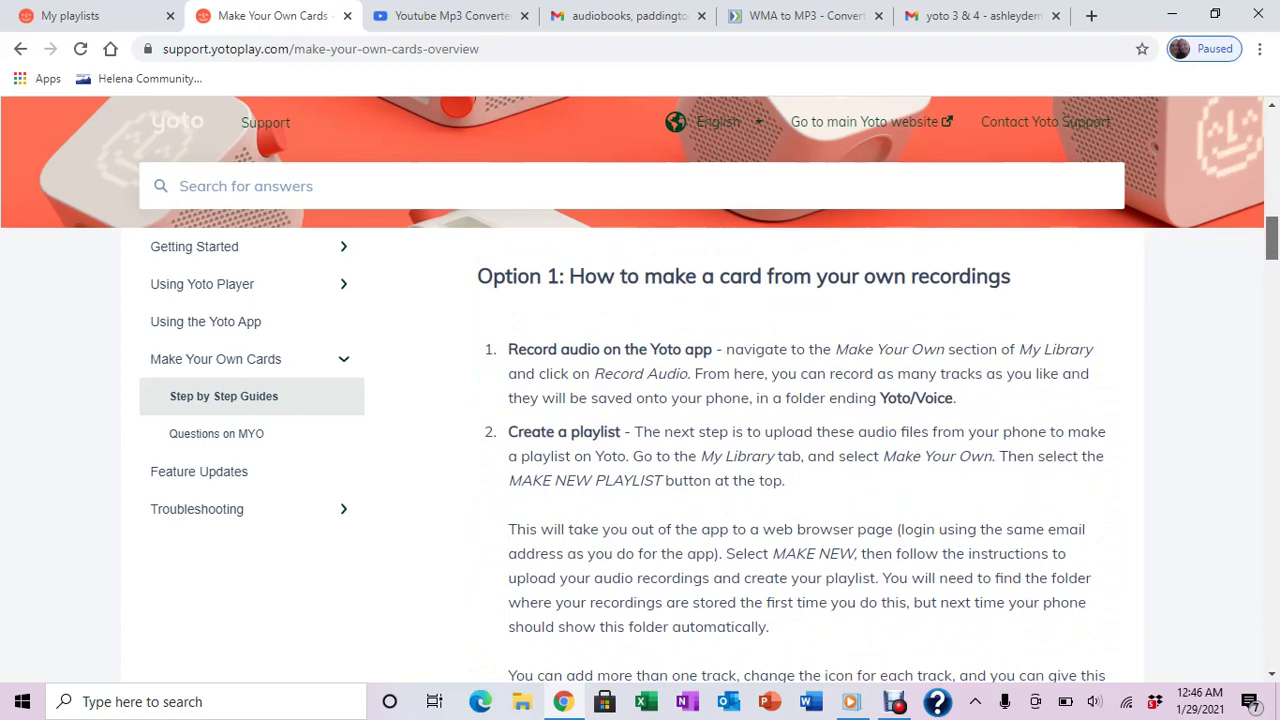
scroll(878, 449, up, 1)
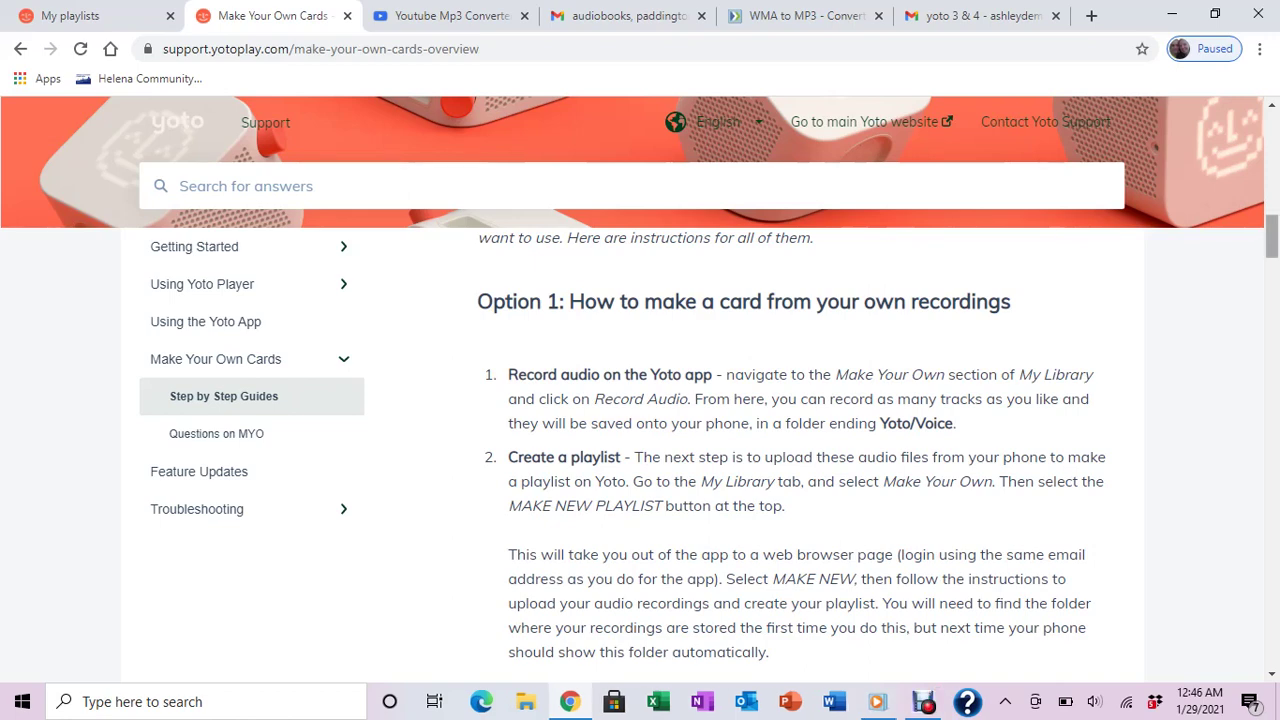
scroll(880, 450, down, 2)
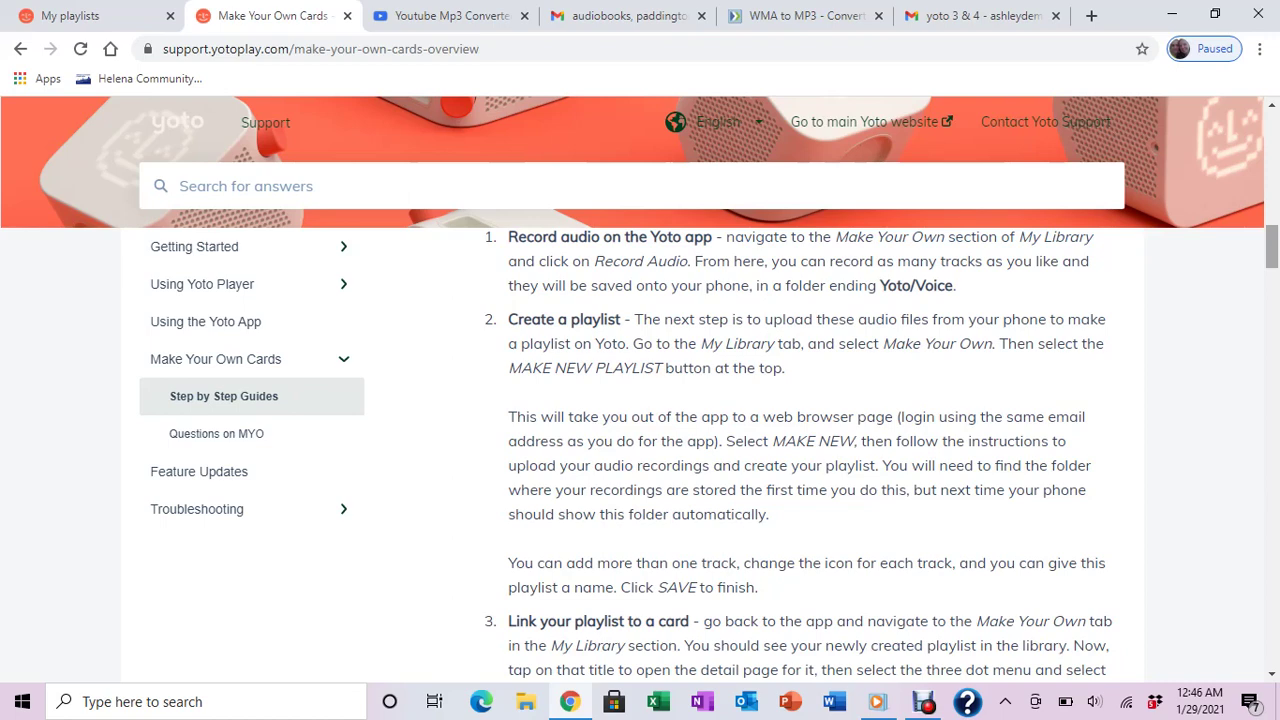
scroll(880, 468, down, 4)
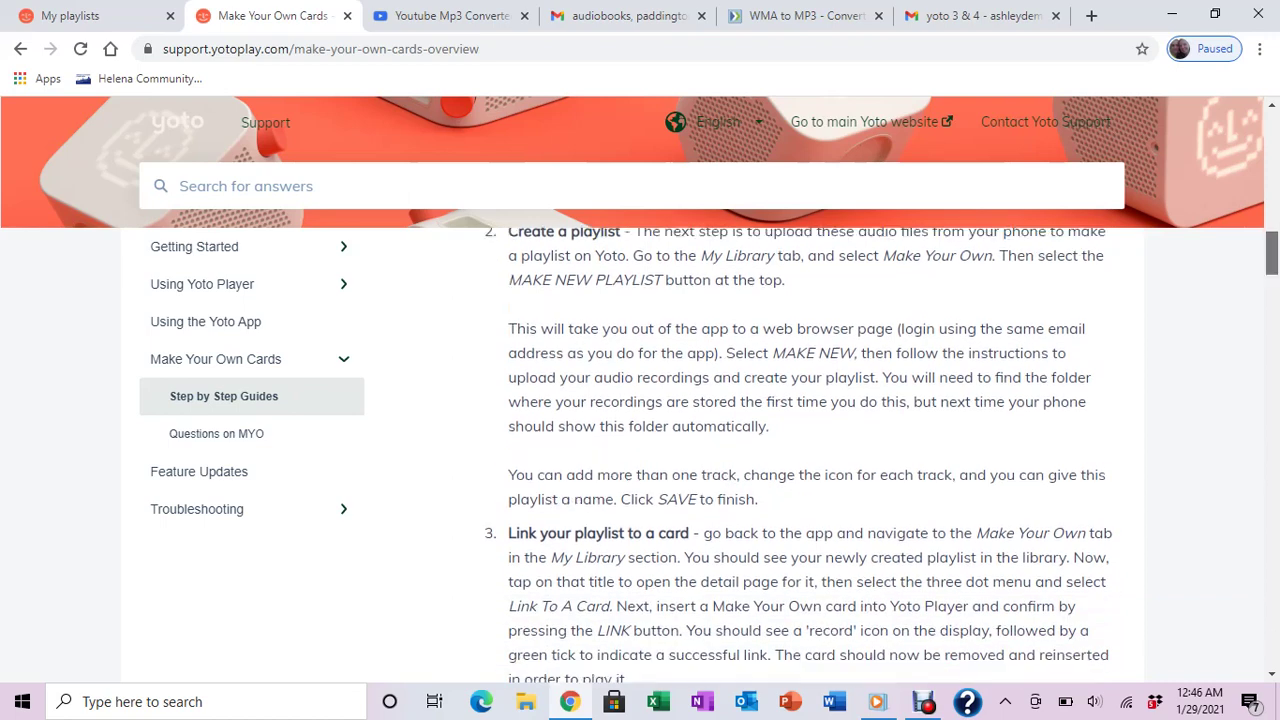
scroll(880, 468, down, 2)
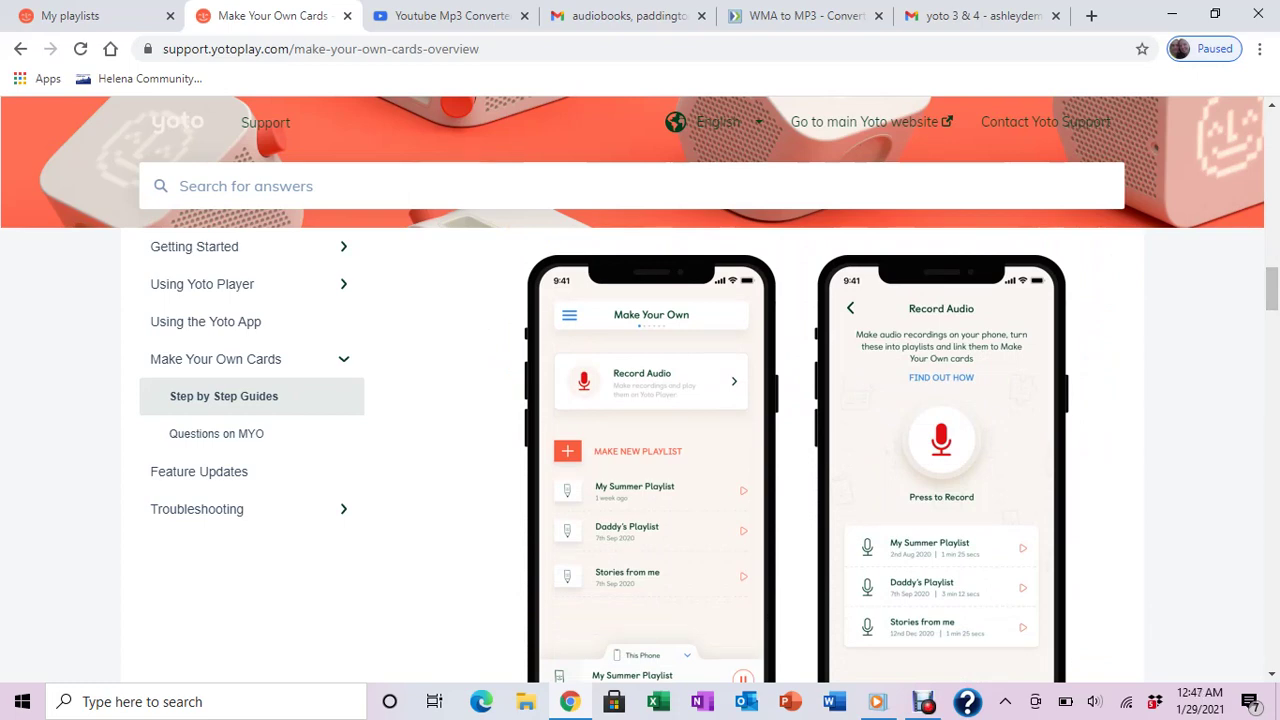
scroll(900, 460, down, 1)
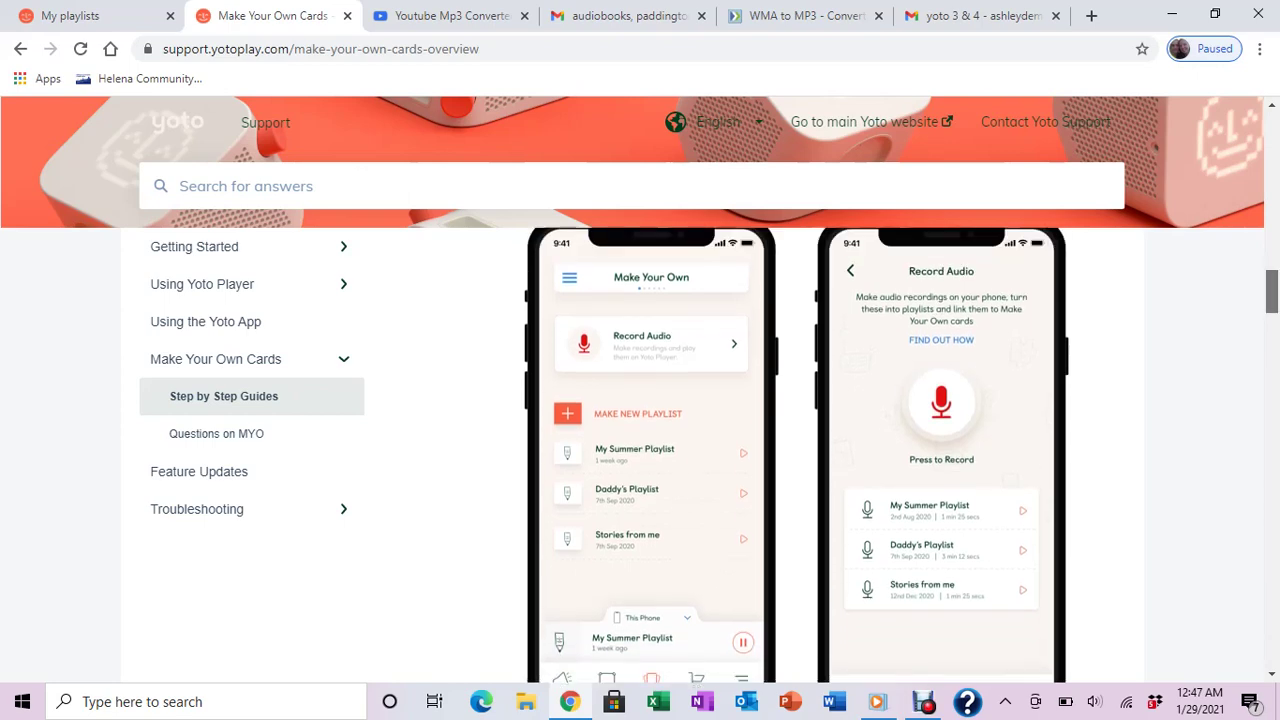
scroll(800, 450, down, 4)
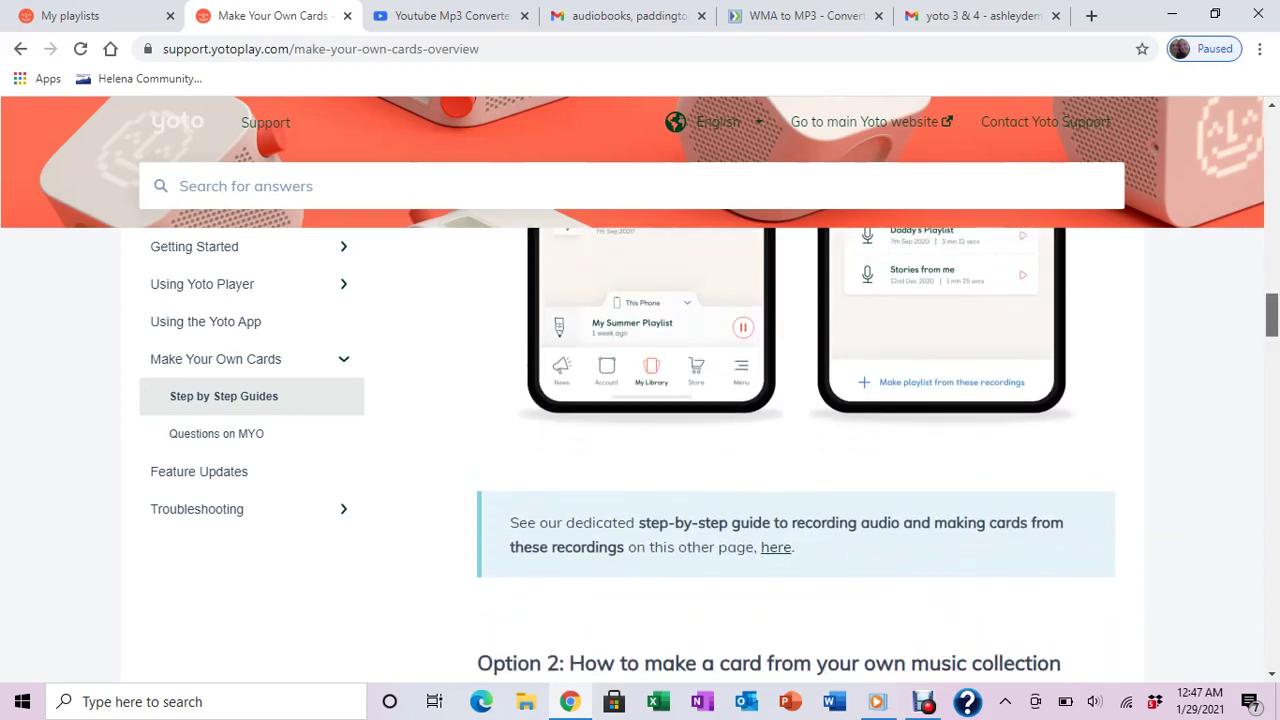
scroll(800, 450, down, 3)
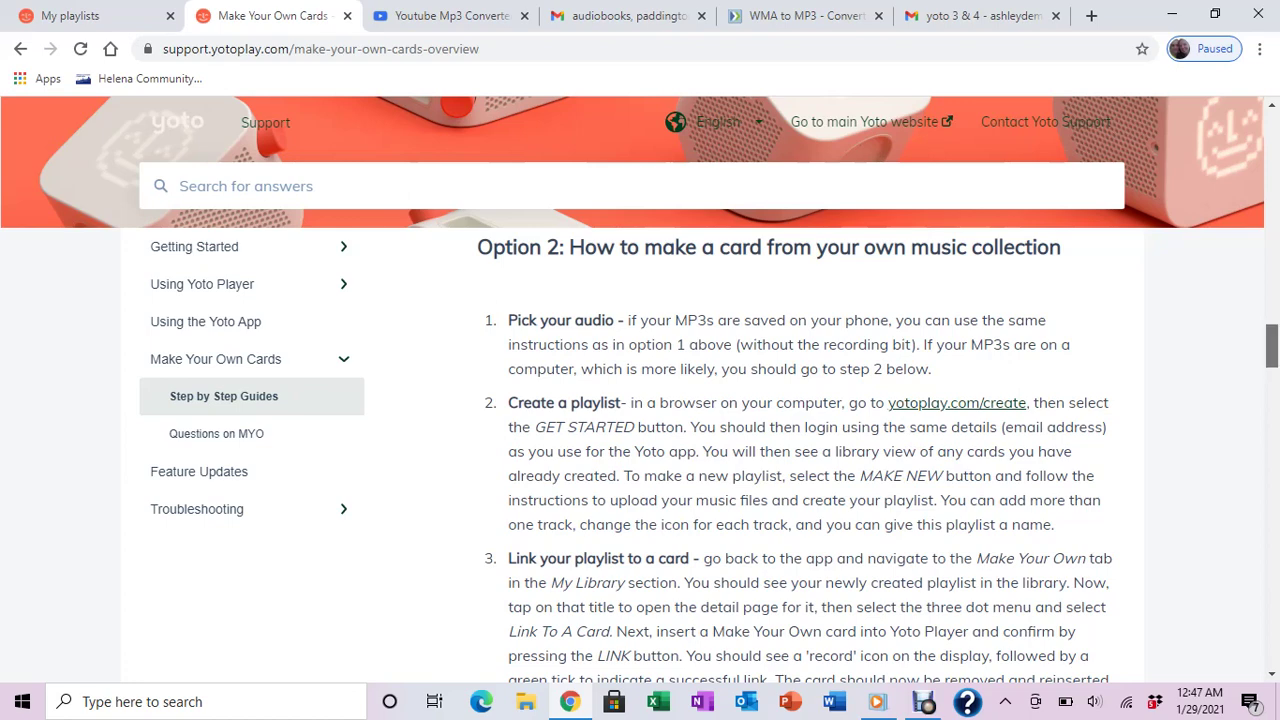
scroll(1271, 346, down, 5)
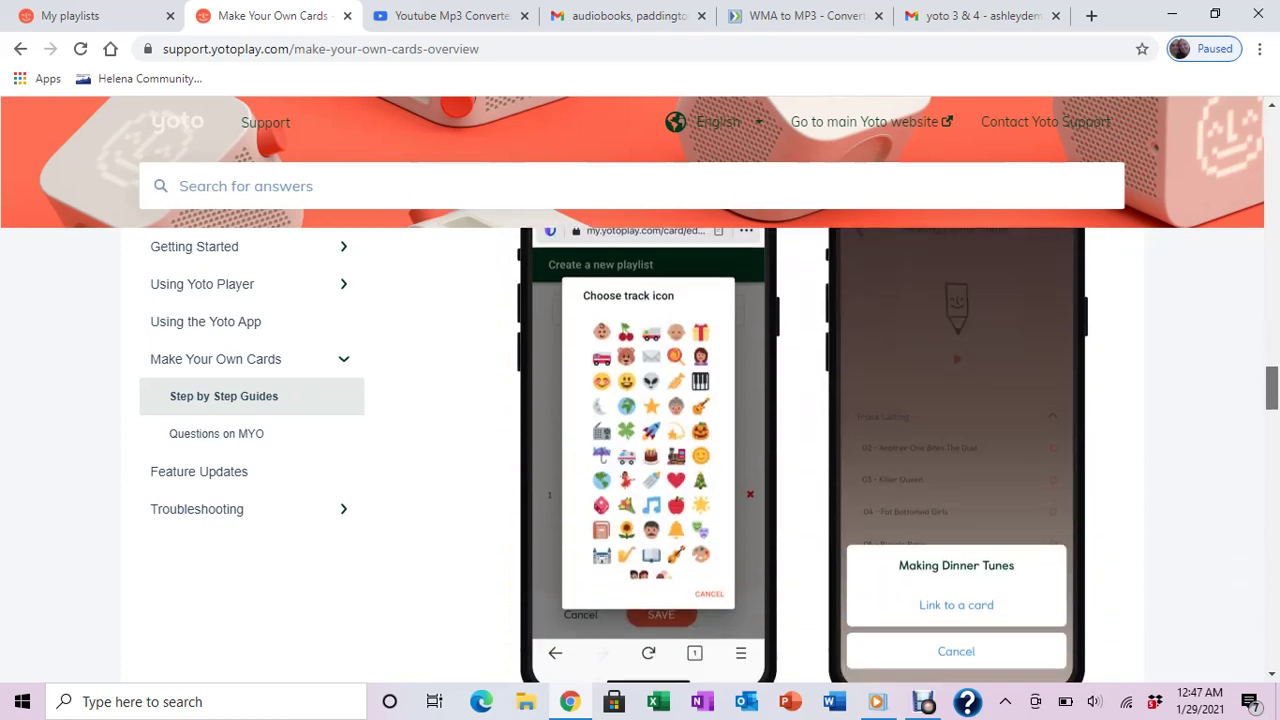
scroll(800, 450, up, 1)
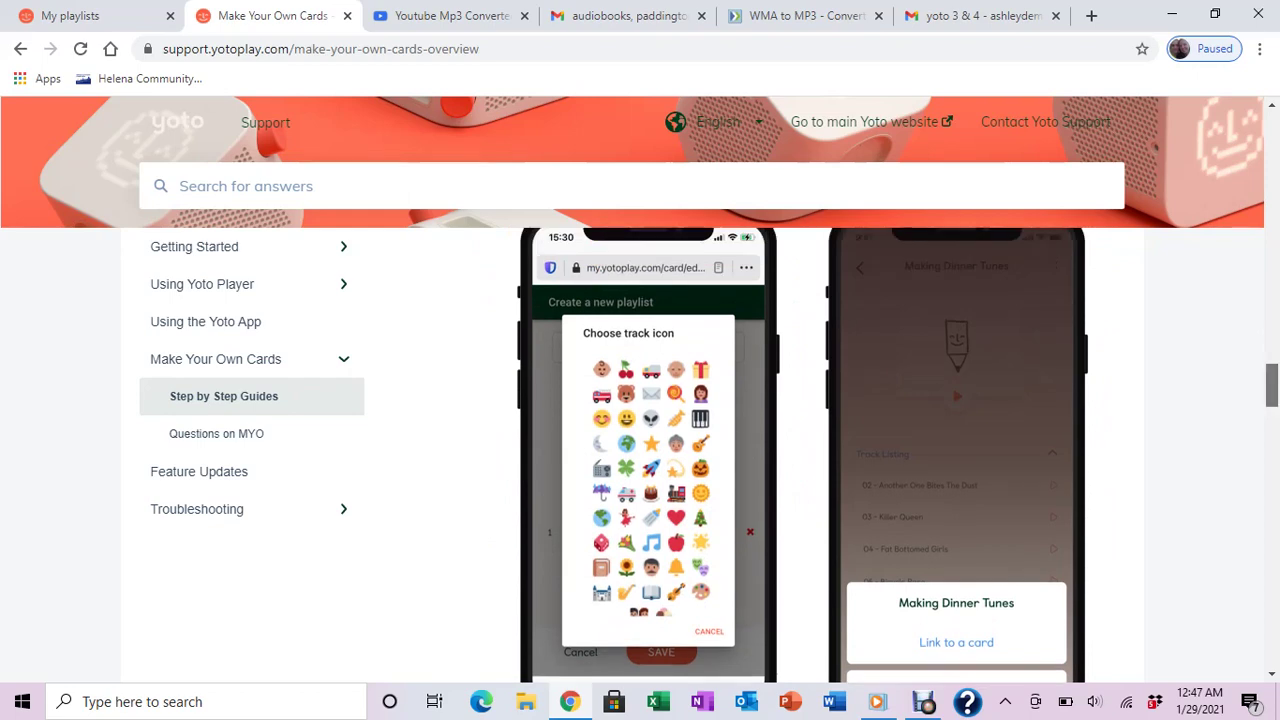
scroll(800, 450, down, 2)
scroll(800, 450, down, 3)
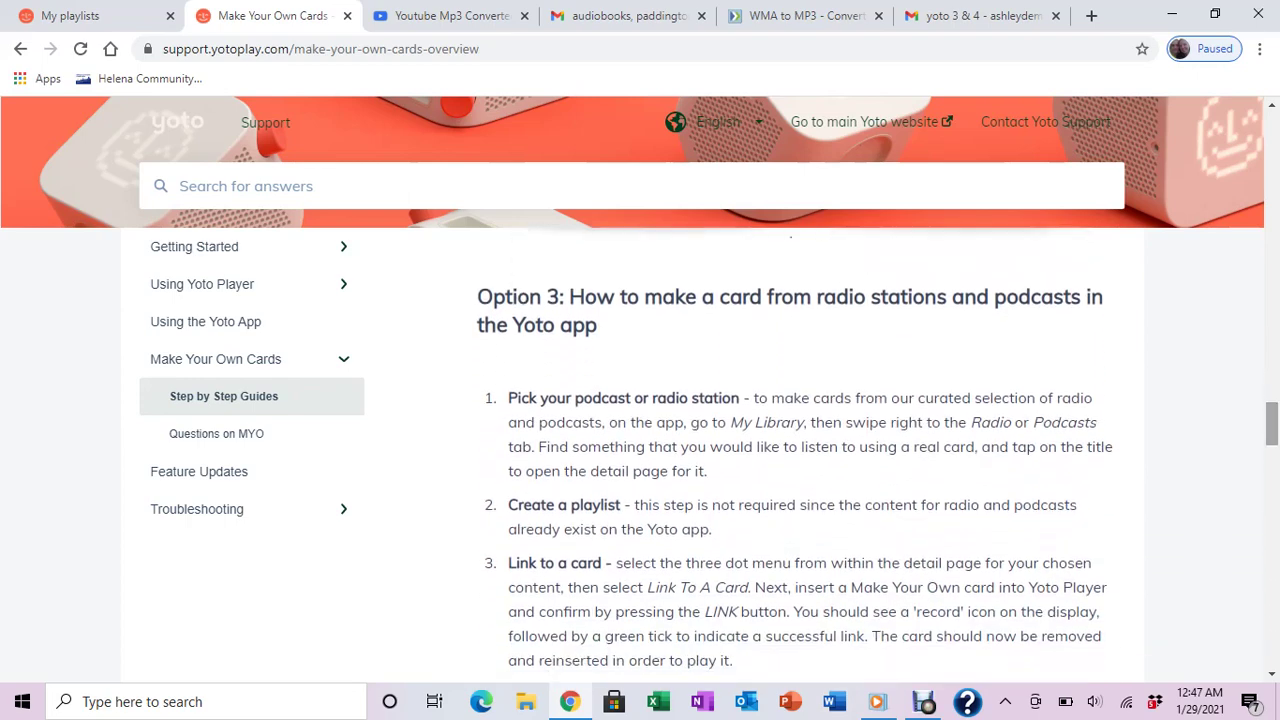
scroll(800, 450, down, 1)
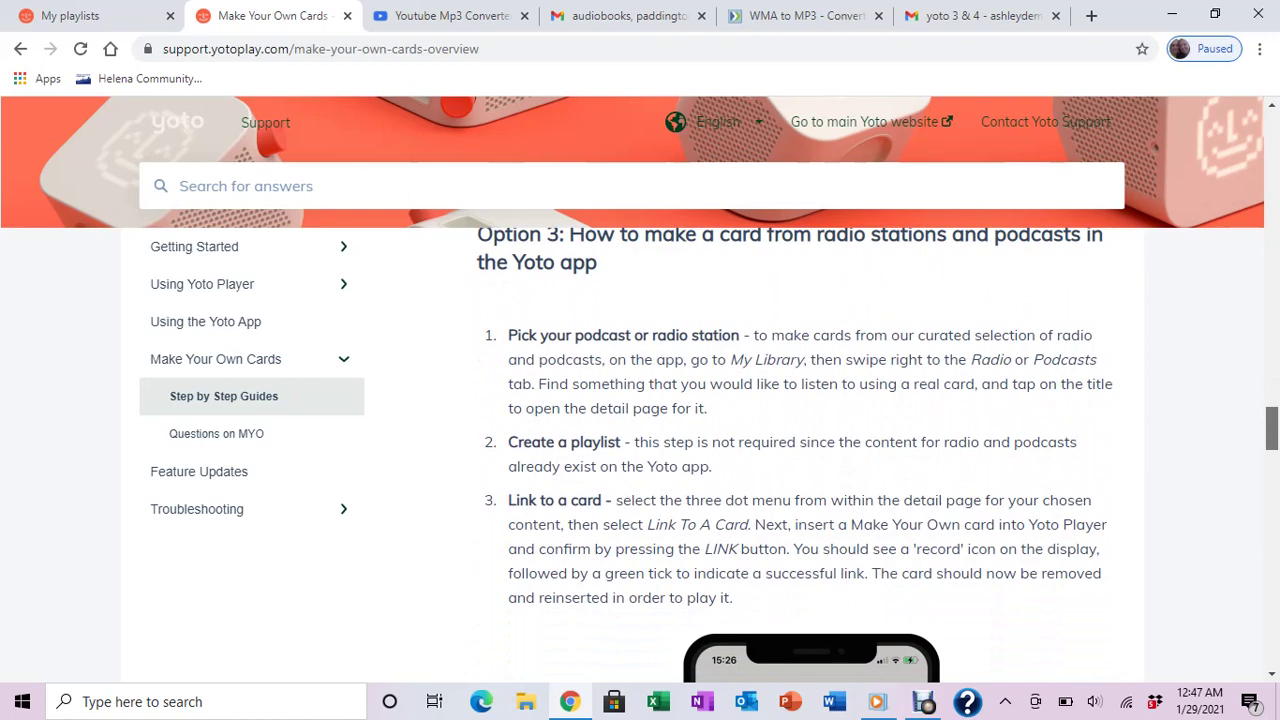
scroll(800, 450, down, 3)
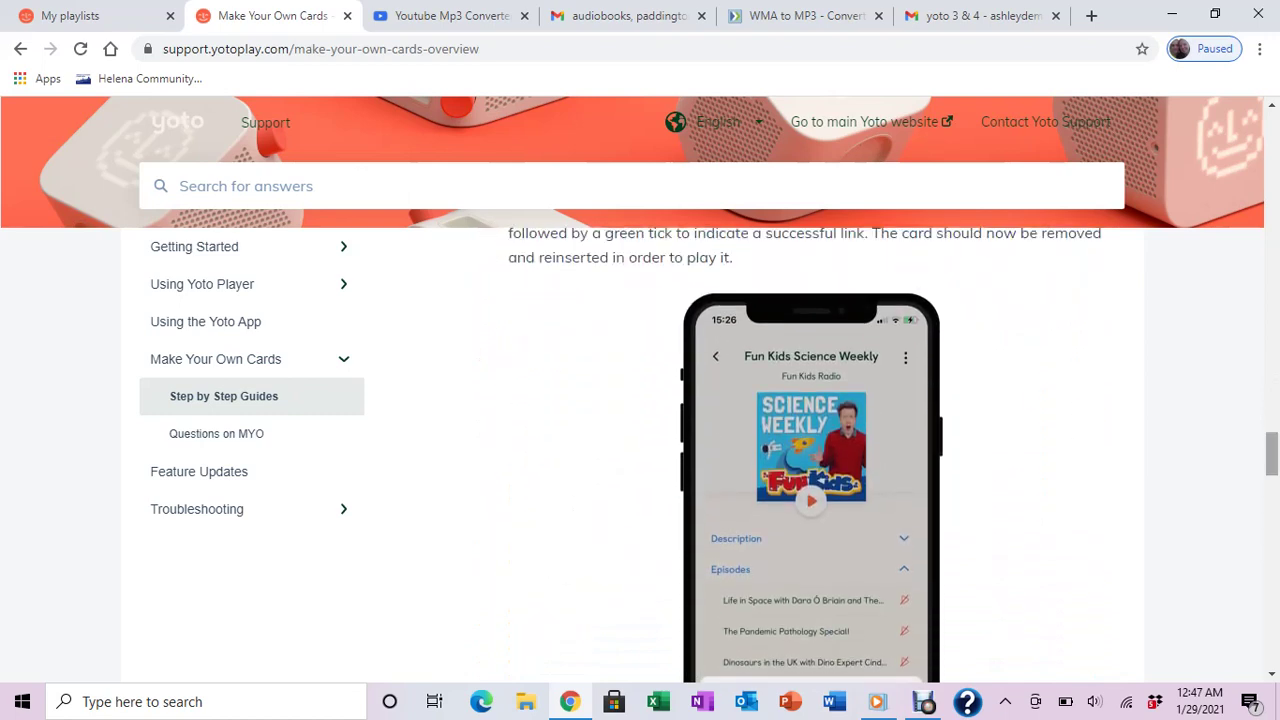
scroll(800, 450, down, 1)
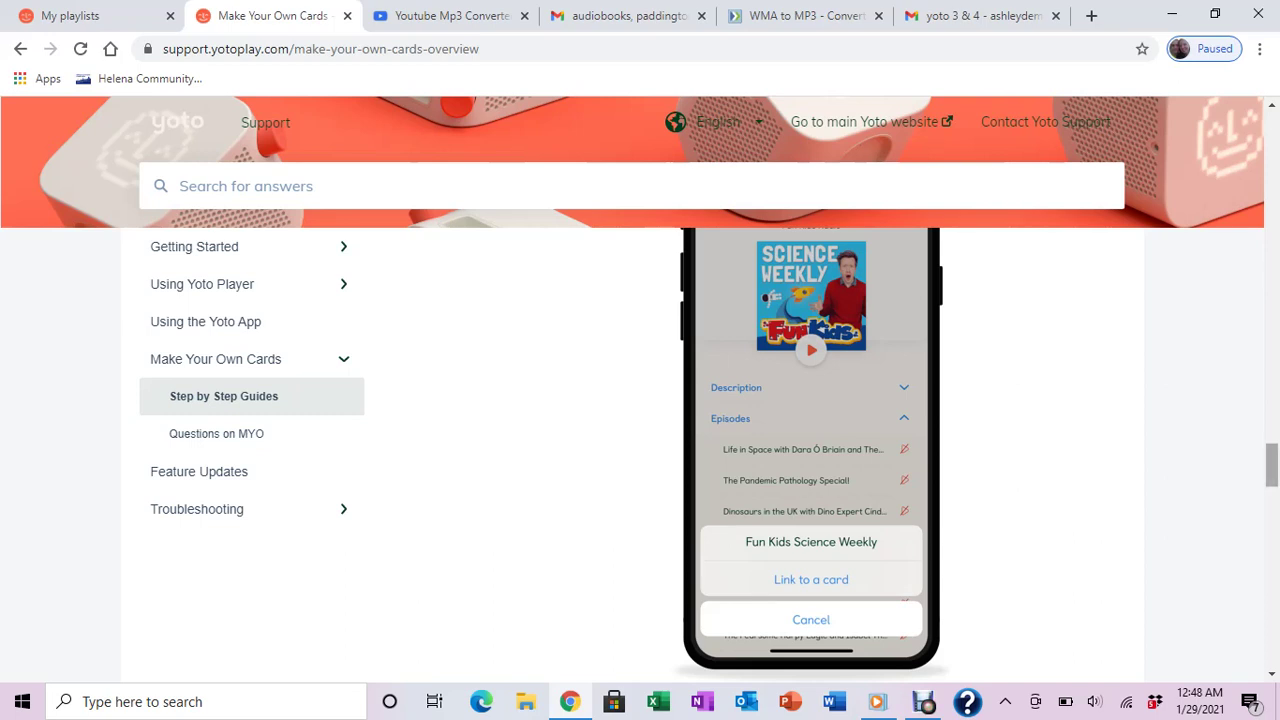
scroll(800, 450, down, 4)
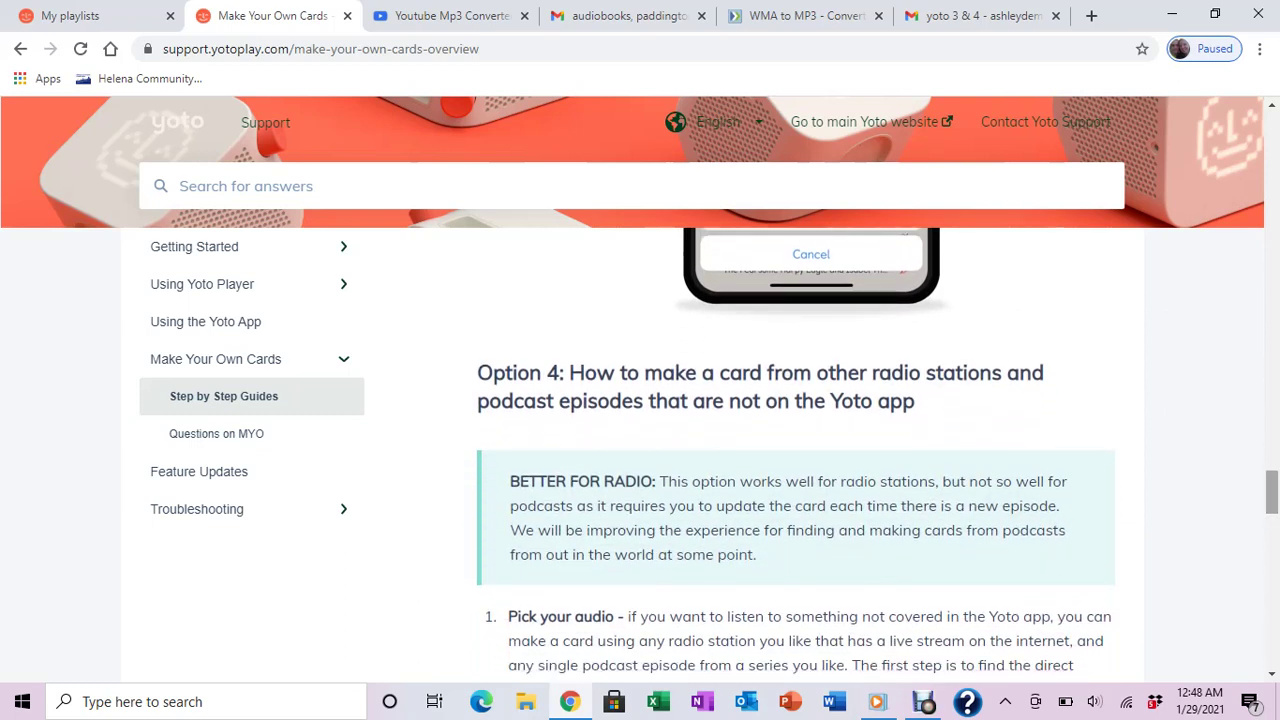
scroll(800, 450, down, 2)
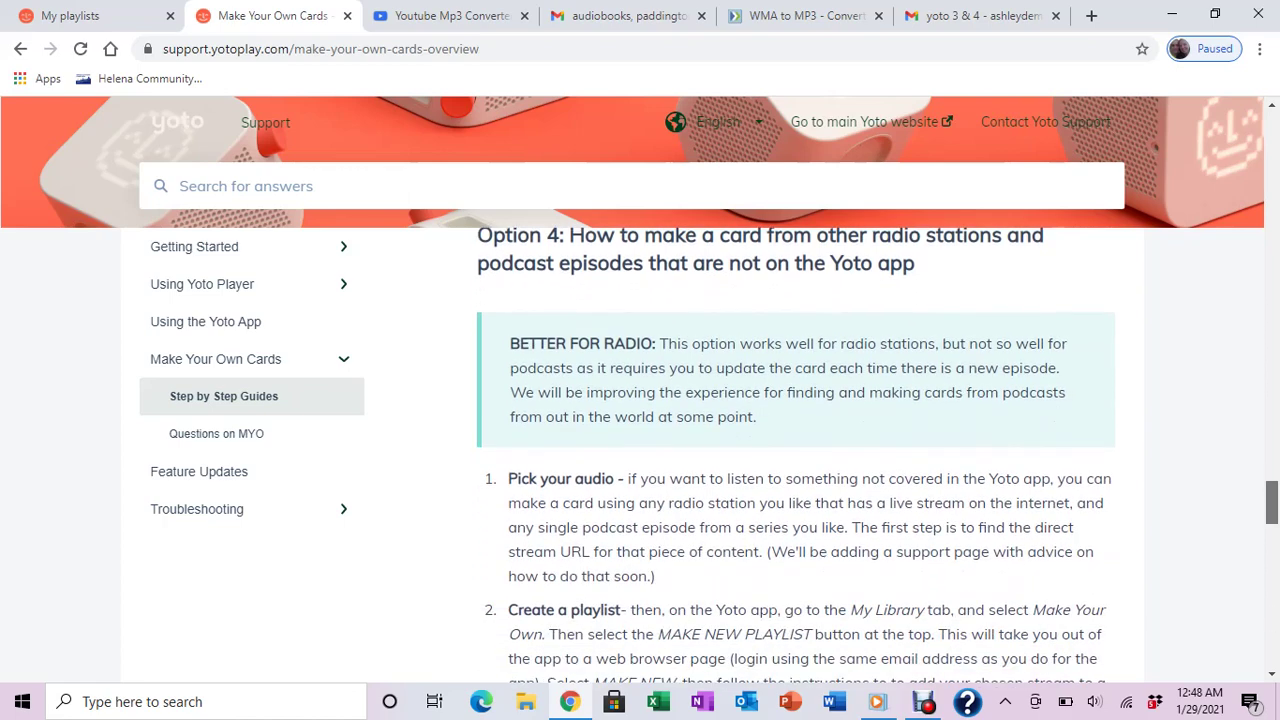
scroll(800, 450, down, 3)
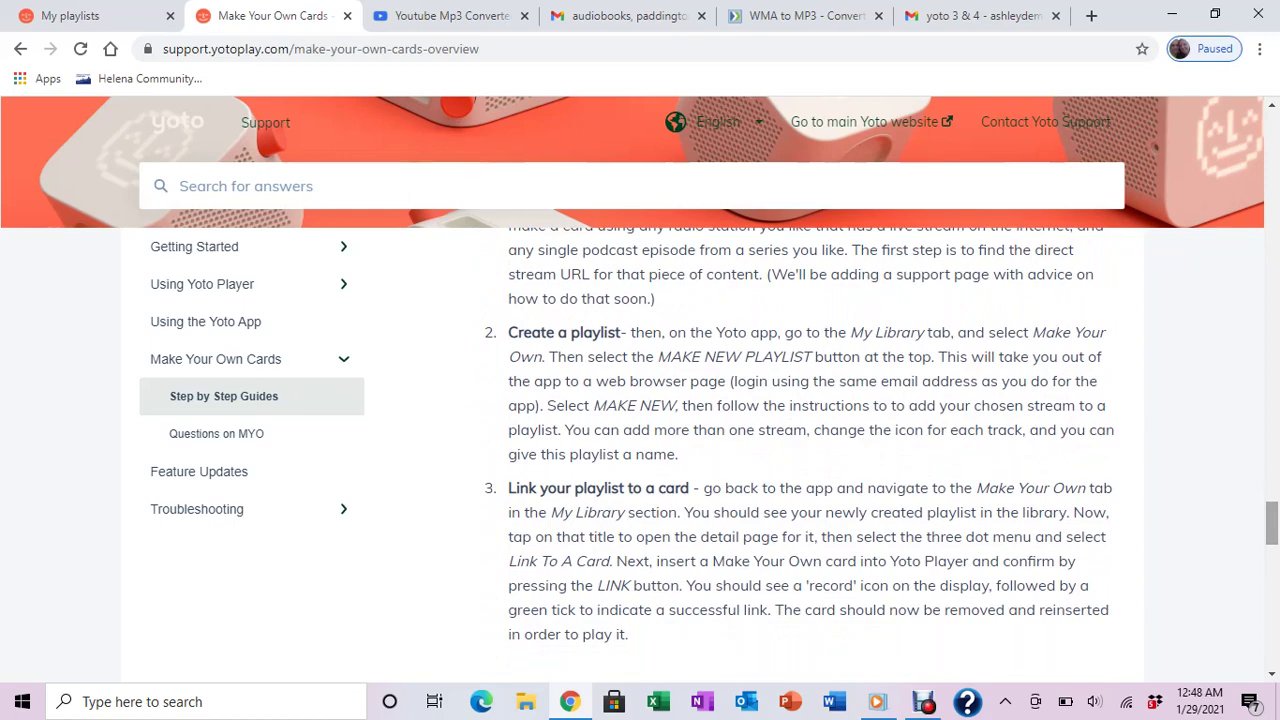
scroll(800, 450, down, 5)
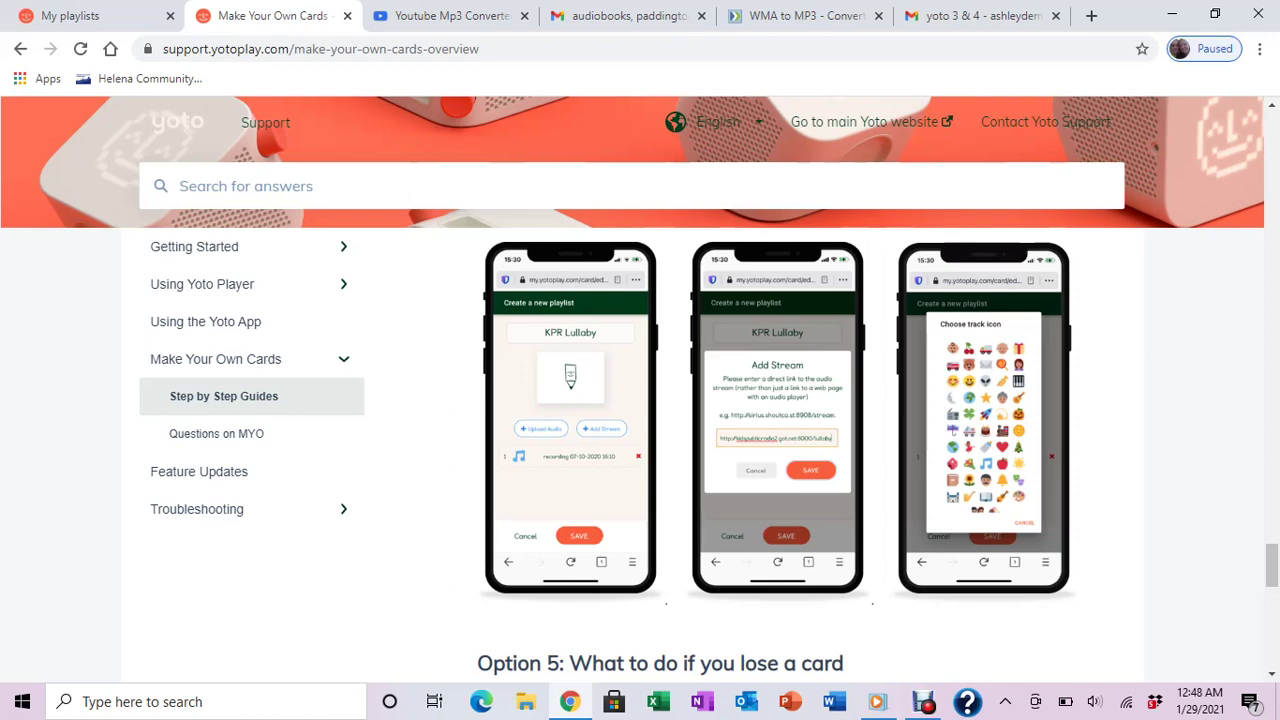
scroll(1271, 565, down, 4)
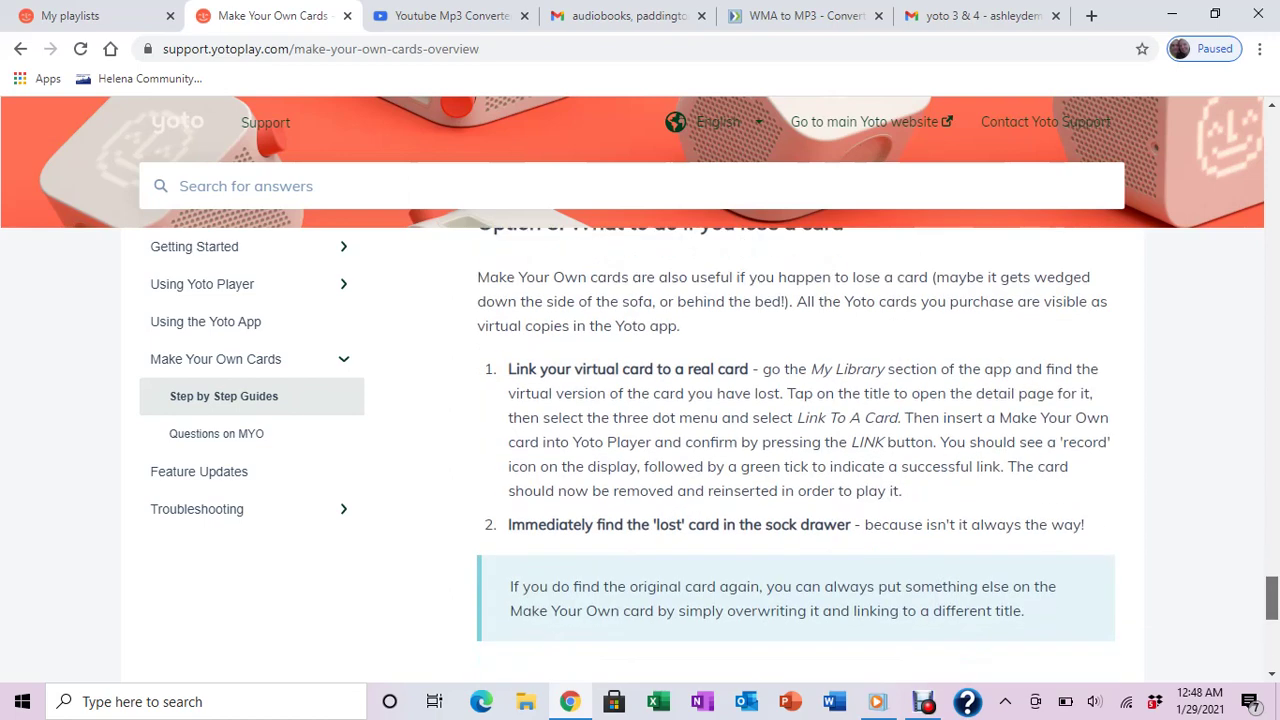
scroll(1271, 598, up, 1)
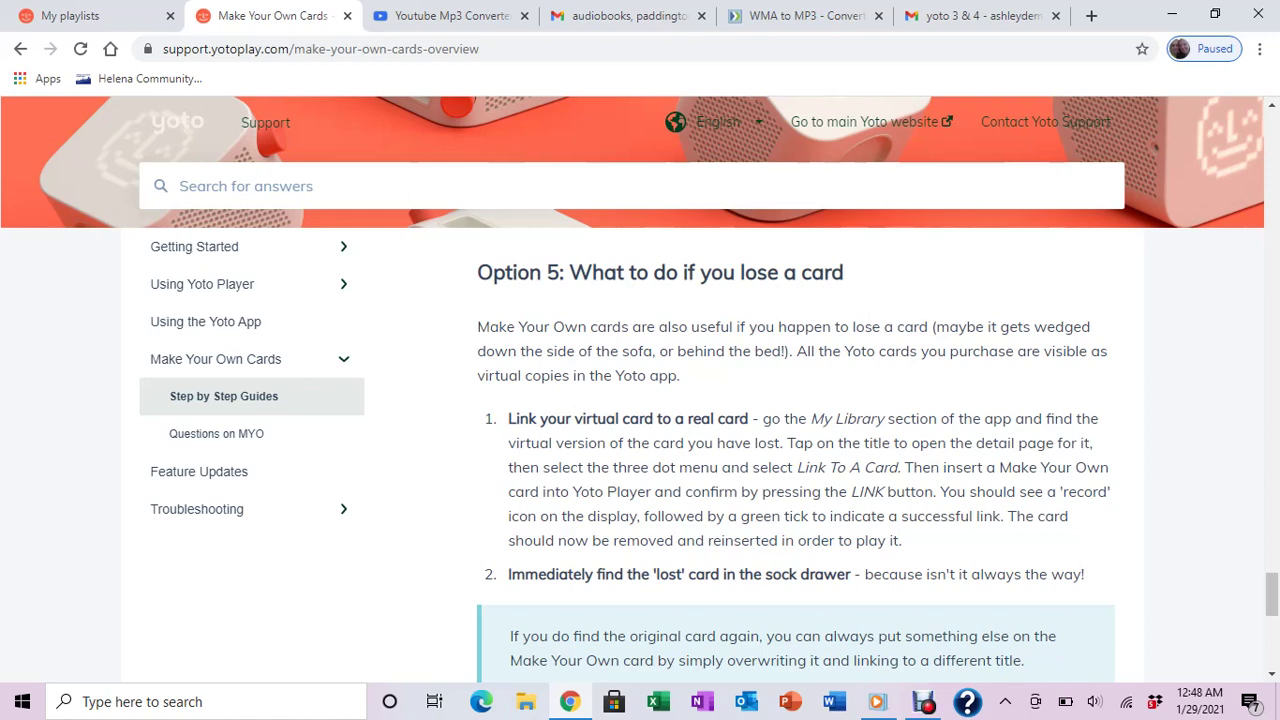
click(450, 16)
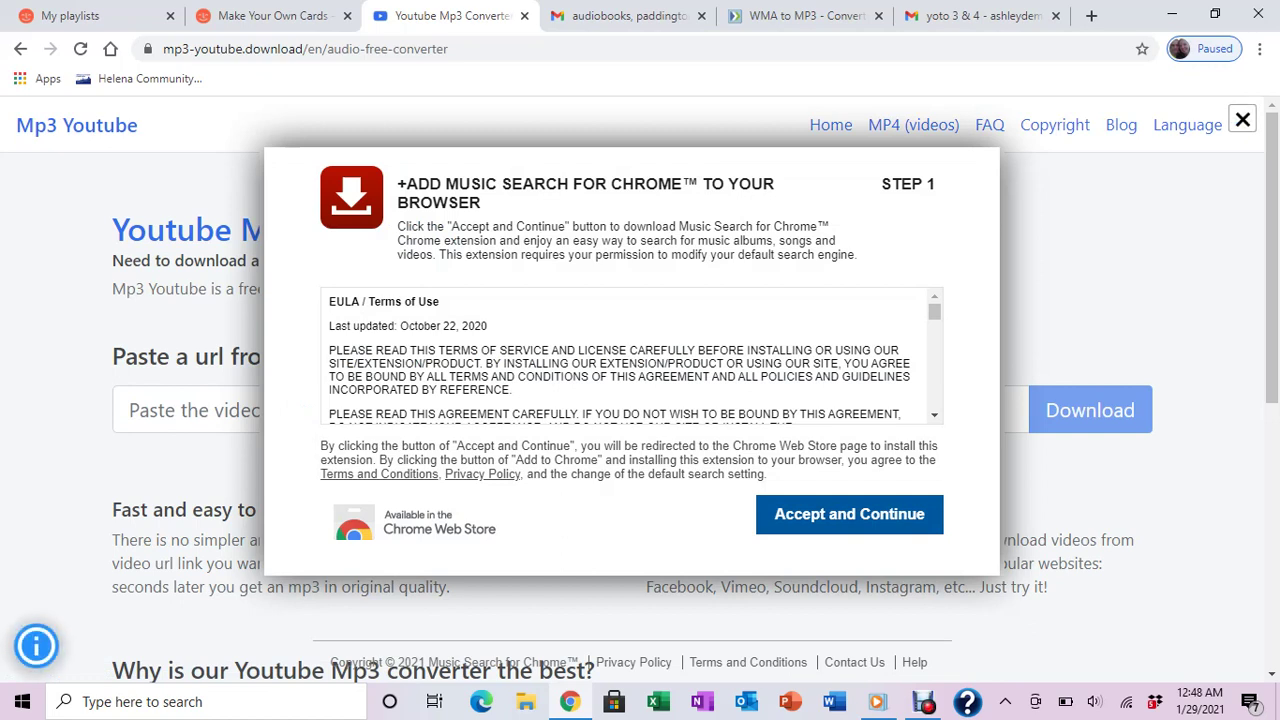
click(1242, 120)
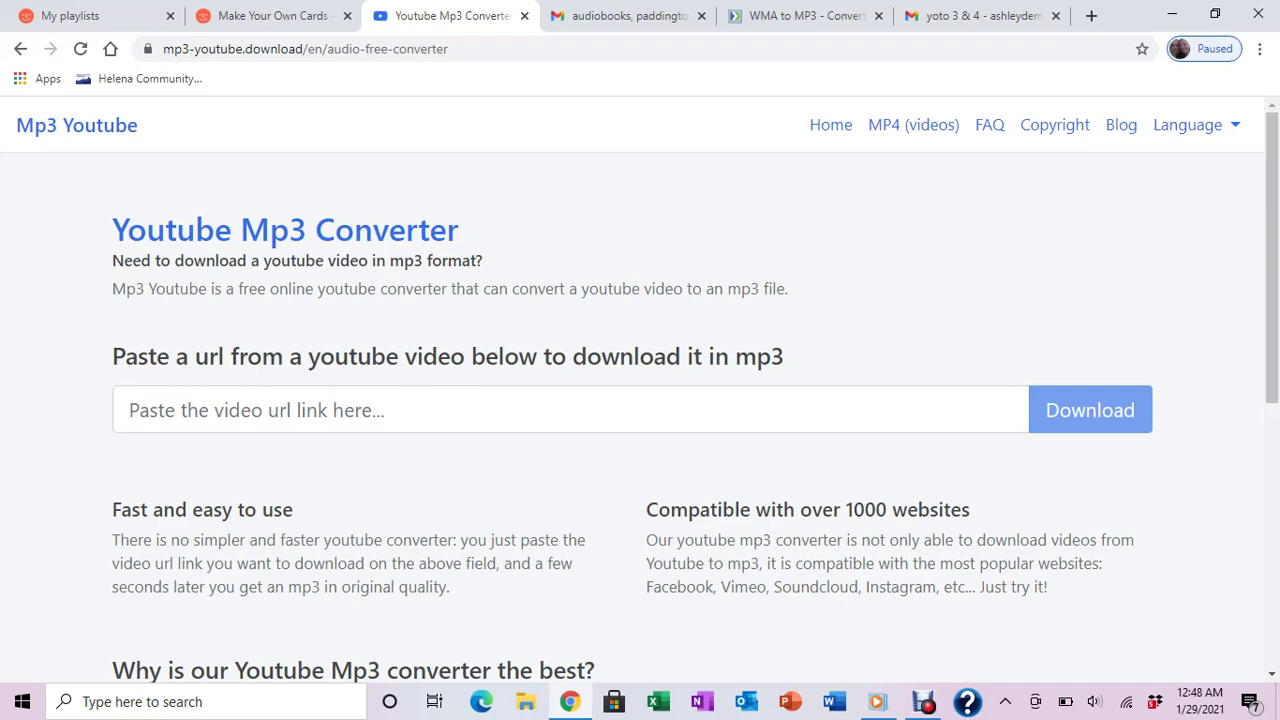
Copy the first link from the Gmail message and convert it to the 5.98 MB Paddington Bear 01 MP3
click(625, 16)
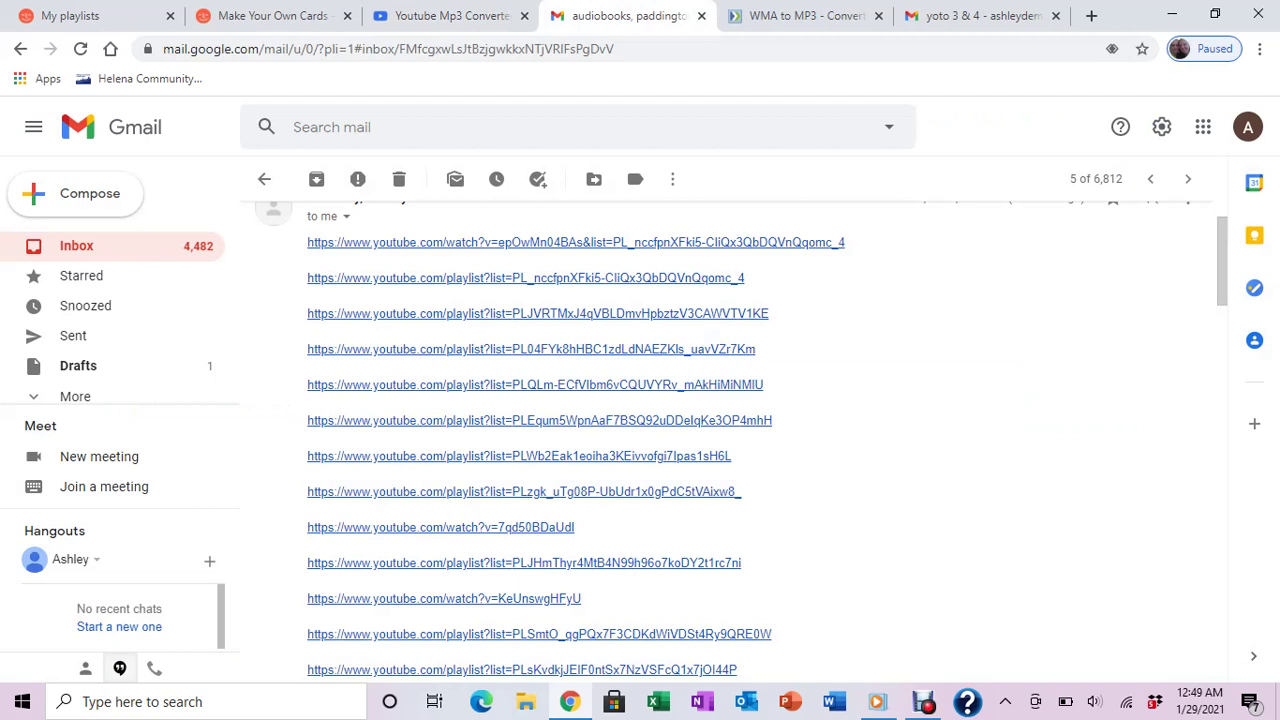
drag(845, 242, 432, 242)
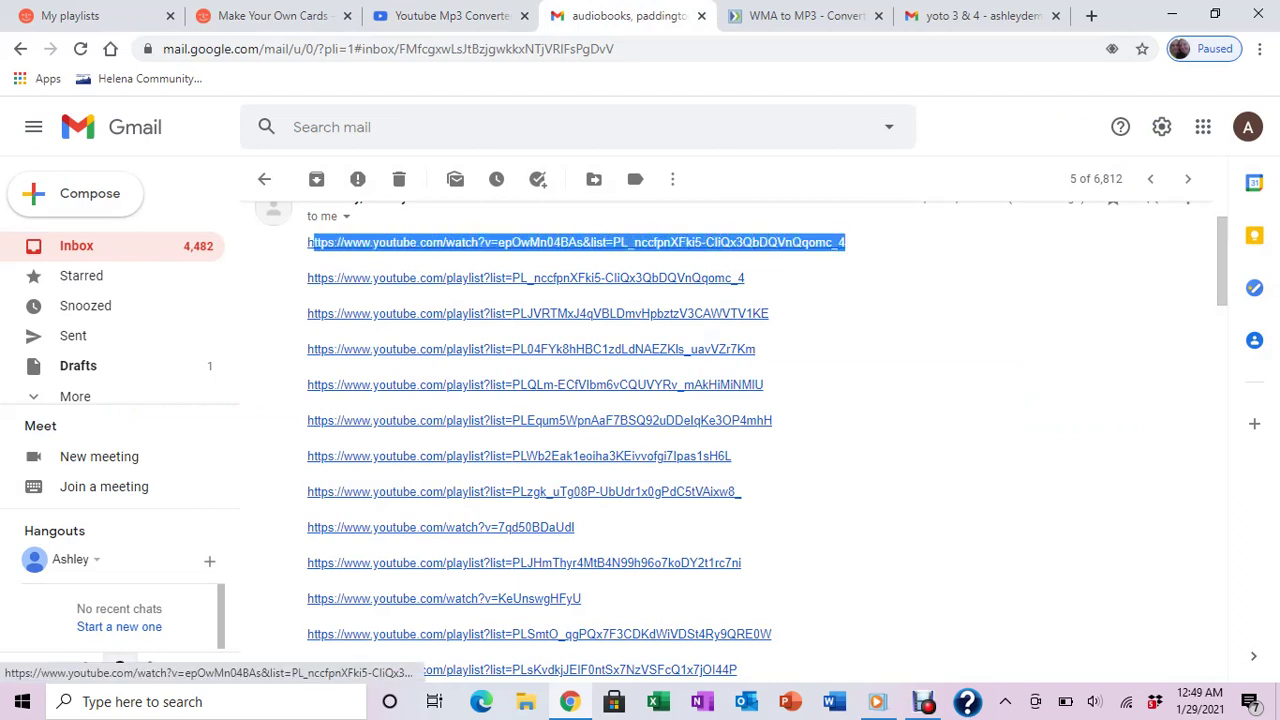
drag(310, 242, 306, 242)
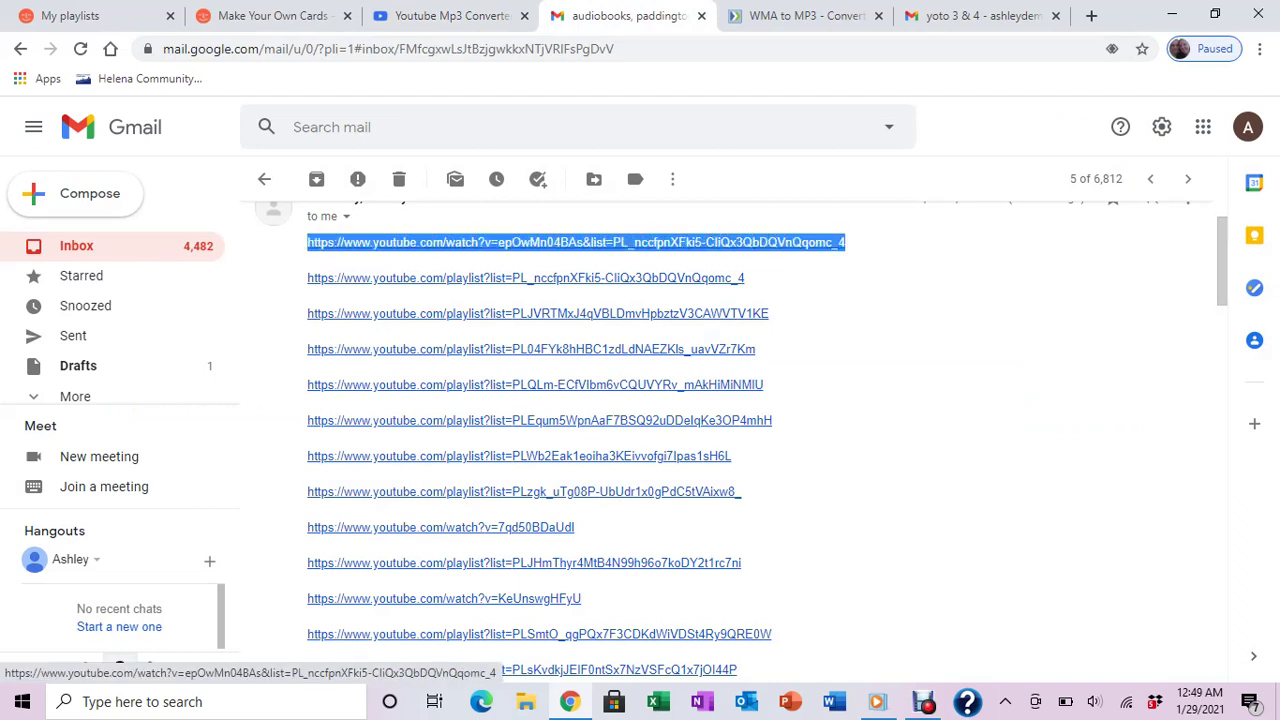
click(440, 15)
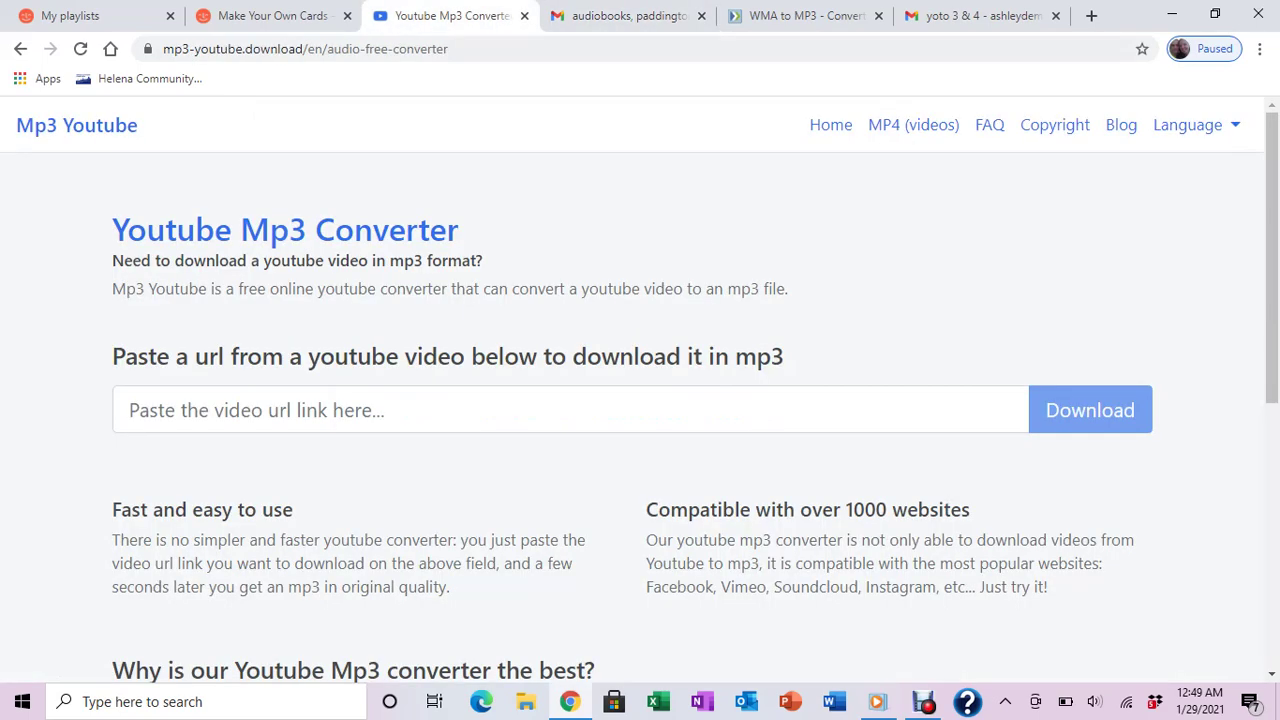
click(400, 410)
text(https://www.youtube.com/watch?v=epOwMn04BAs&list=PL_nccfpnXFki5-CIiQx3QbDQVnQqomc_4)
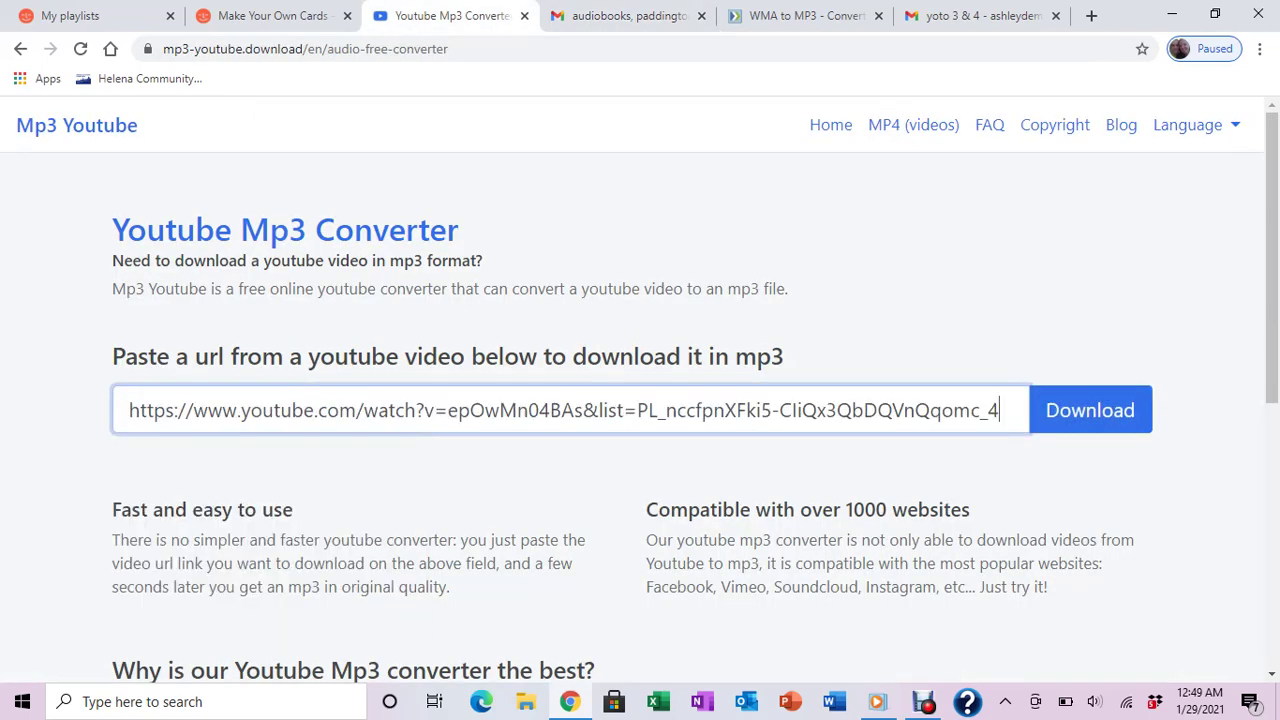
key(Return)
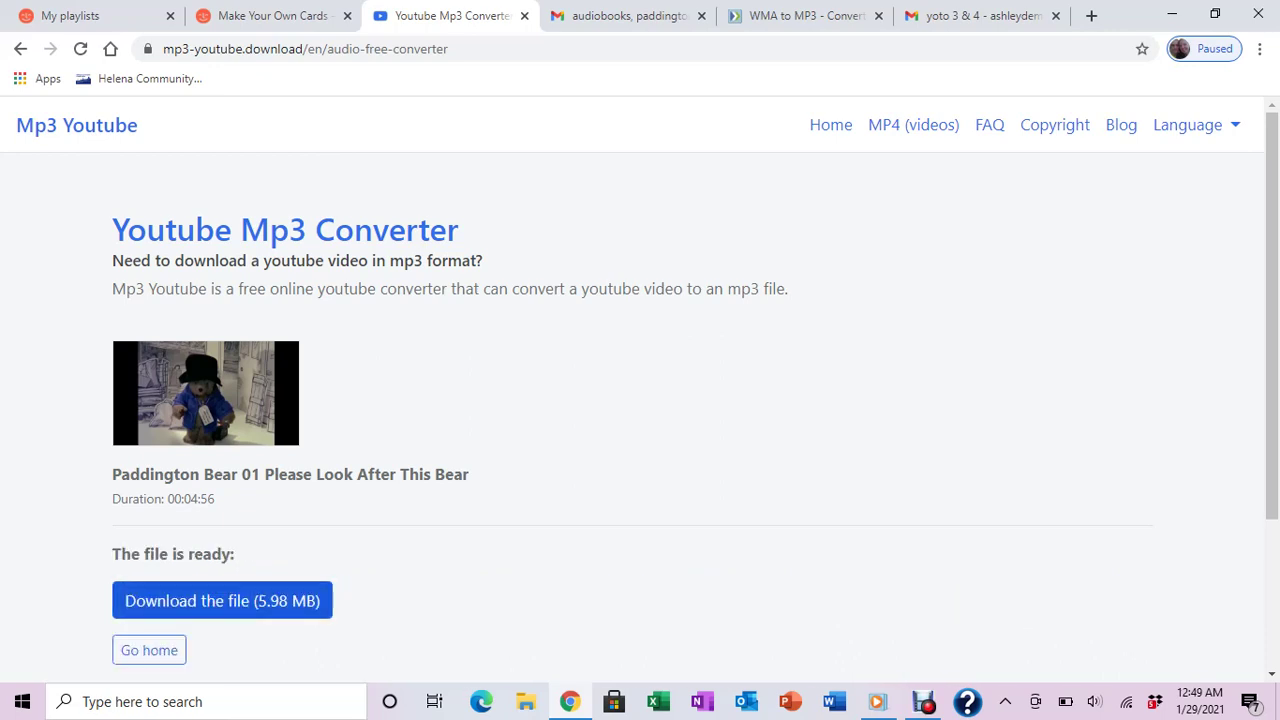
click(525, 701)
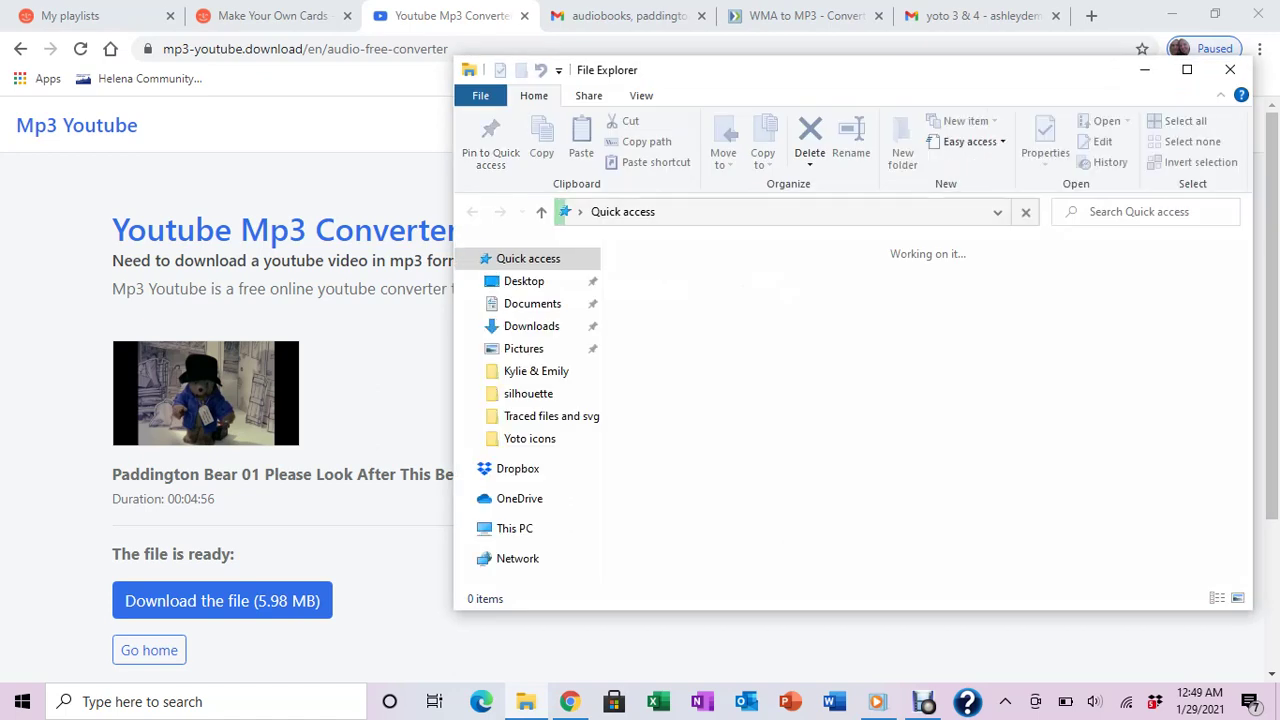
Select all files in Downloads, close the LifeStyle tab and ad, then bring up Zamzar WMA-to-MP3
click(531, 326)
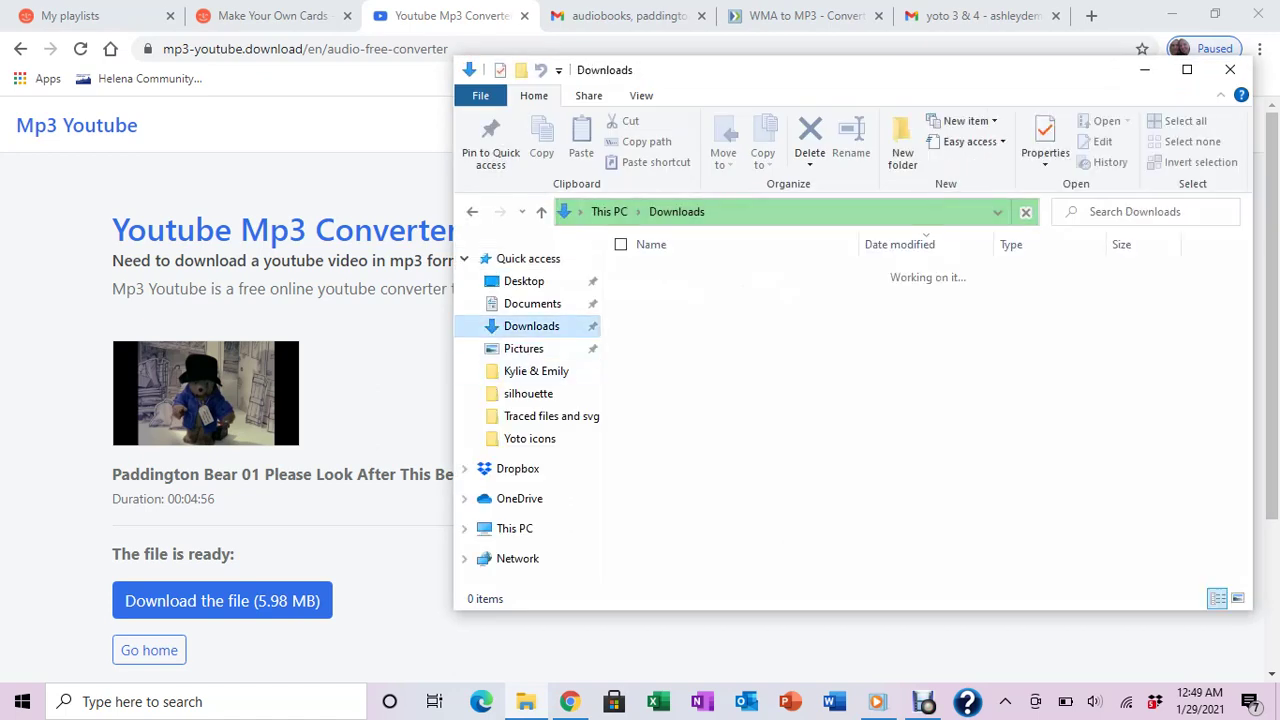
click(620, 244)
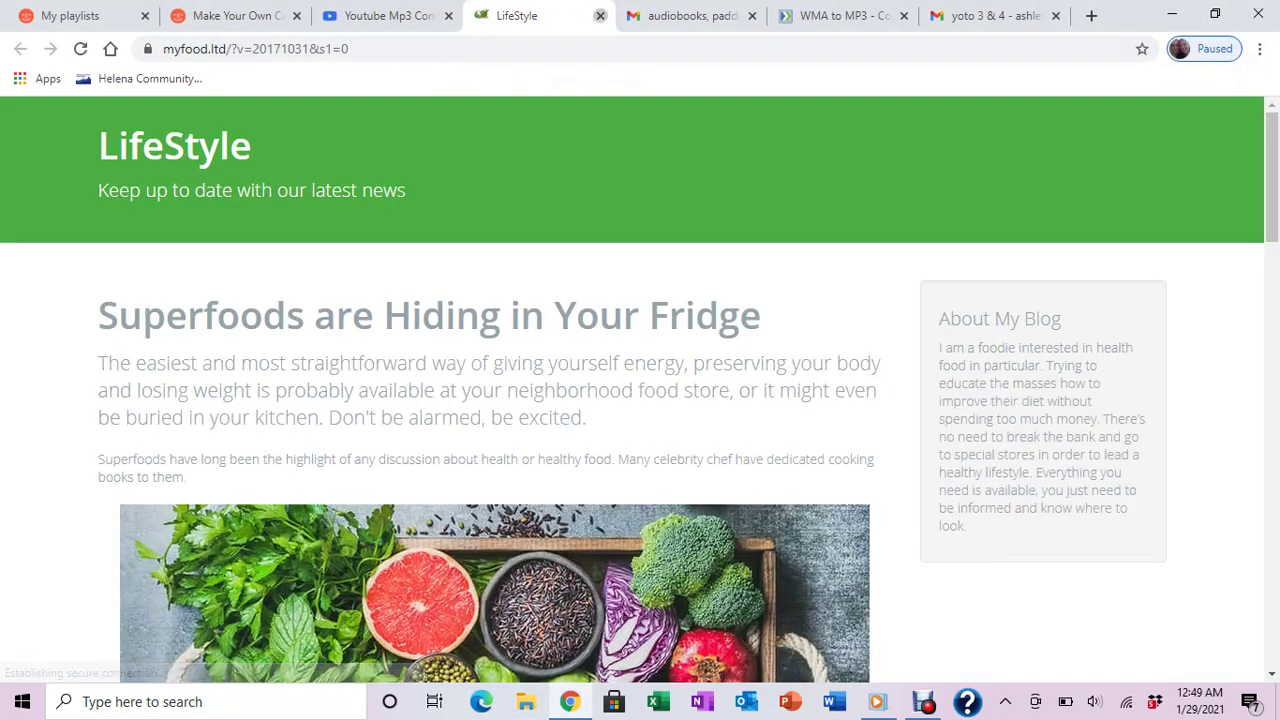
click(600, 15)
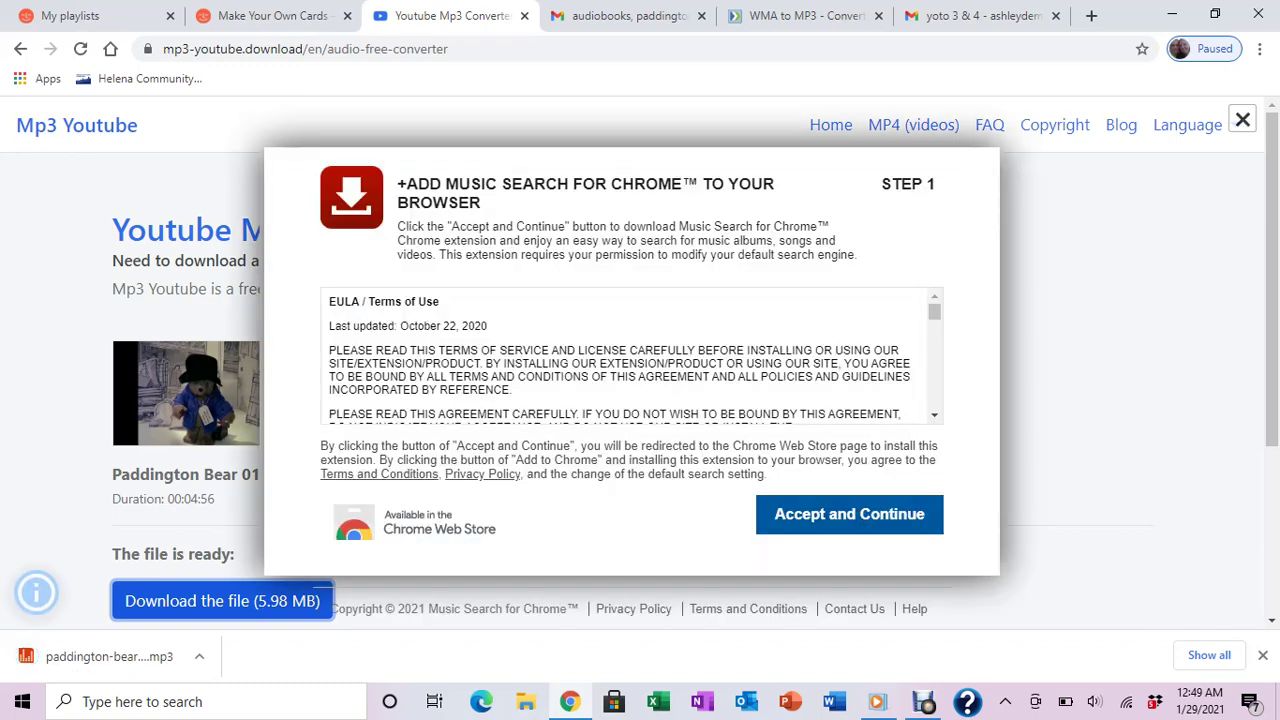
click(1242, 119)
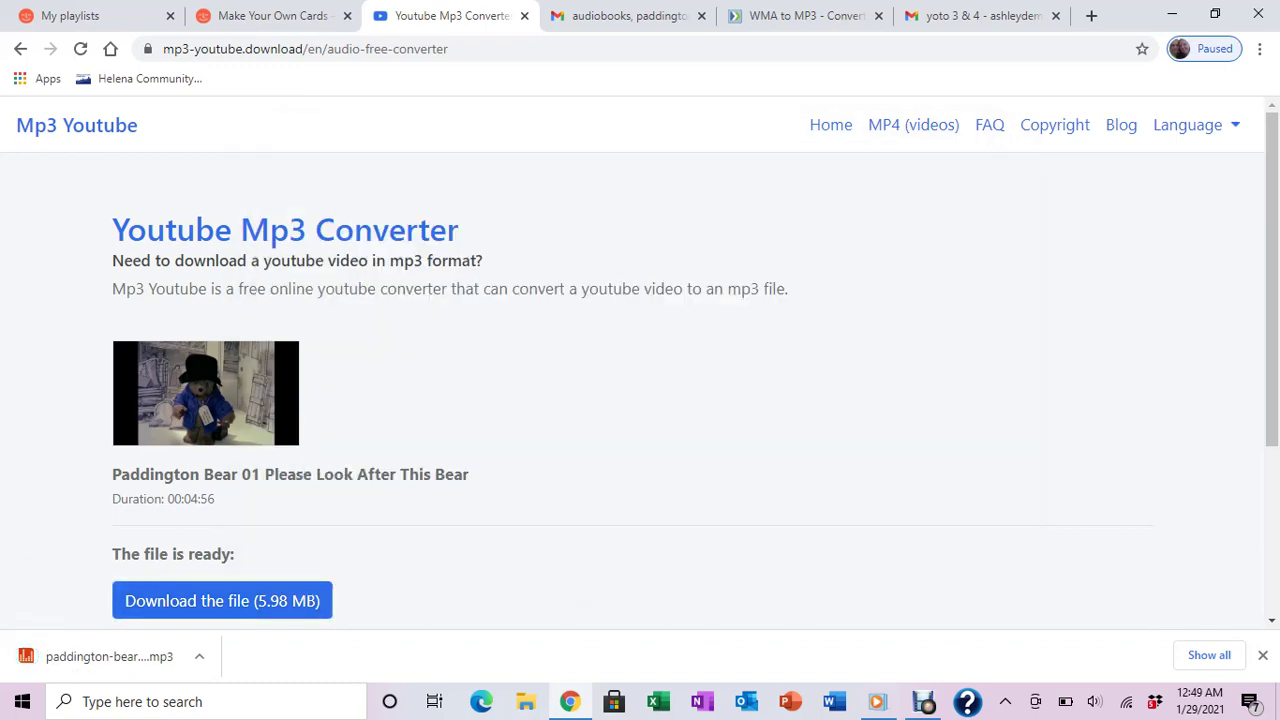
click(805, 15)
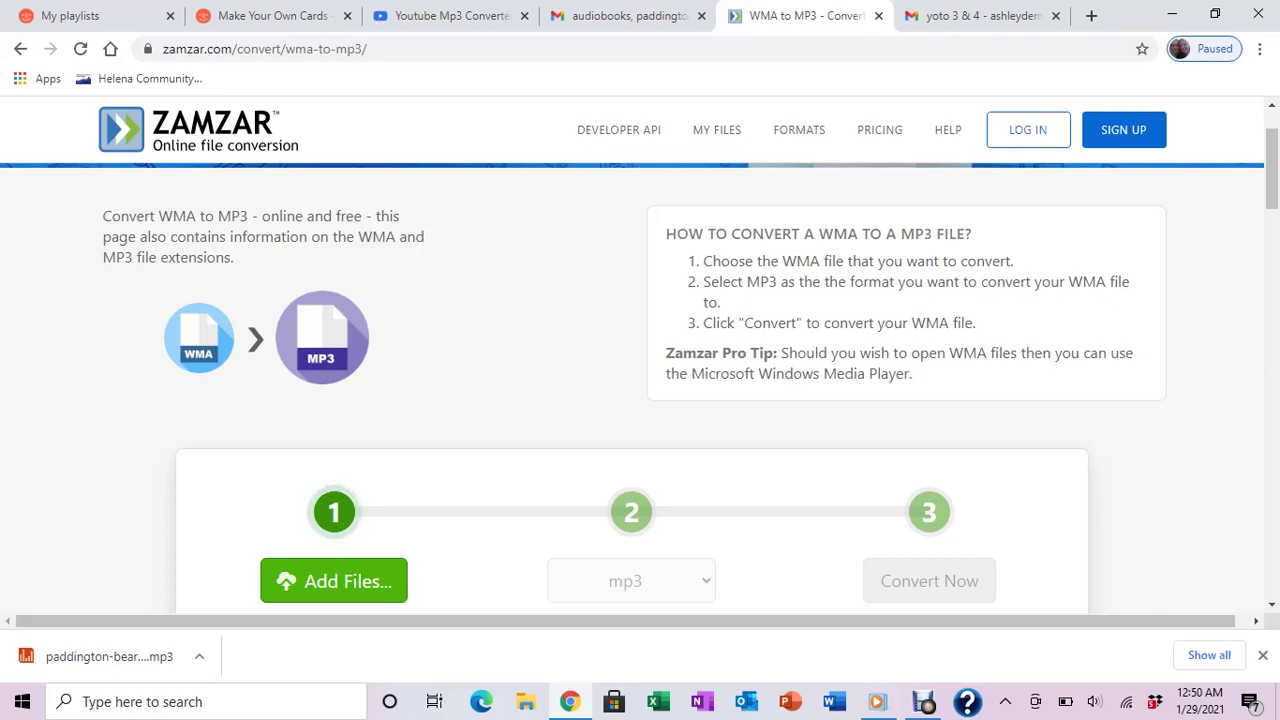
Read the 'How can I use my iTunes tracks on Yoto?' article under Questions on MYO
click(270, 15)
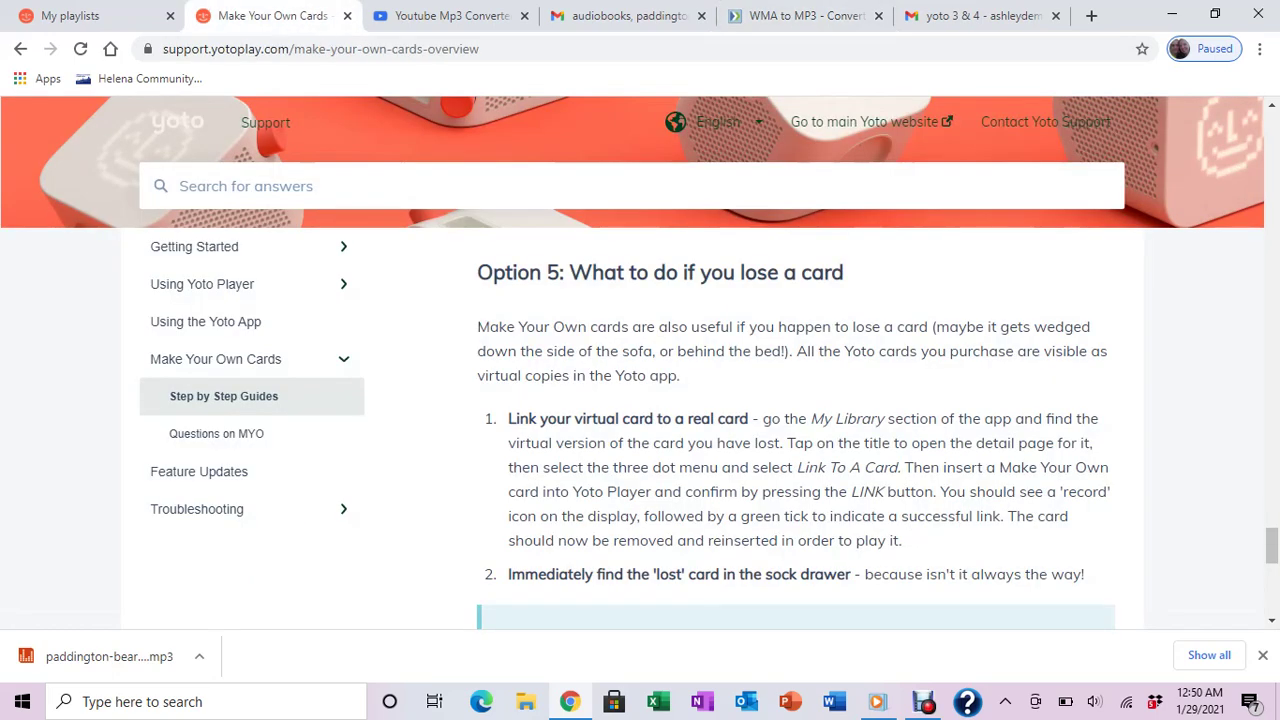
click(216, 433)
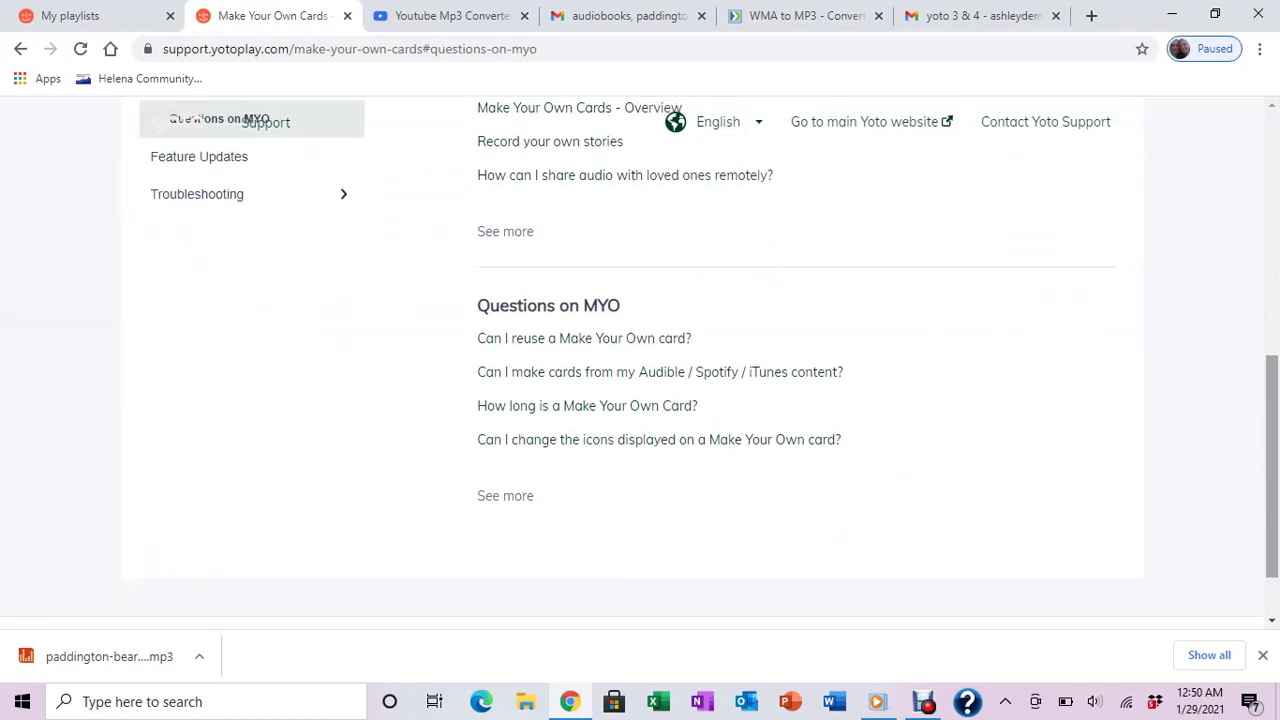
scroll(640, 360, up, 4)
scroll(600, 372, down, 1)
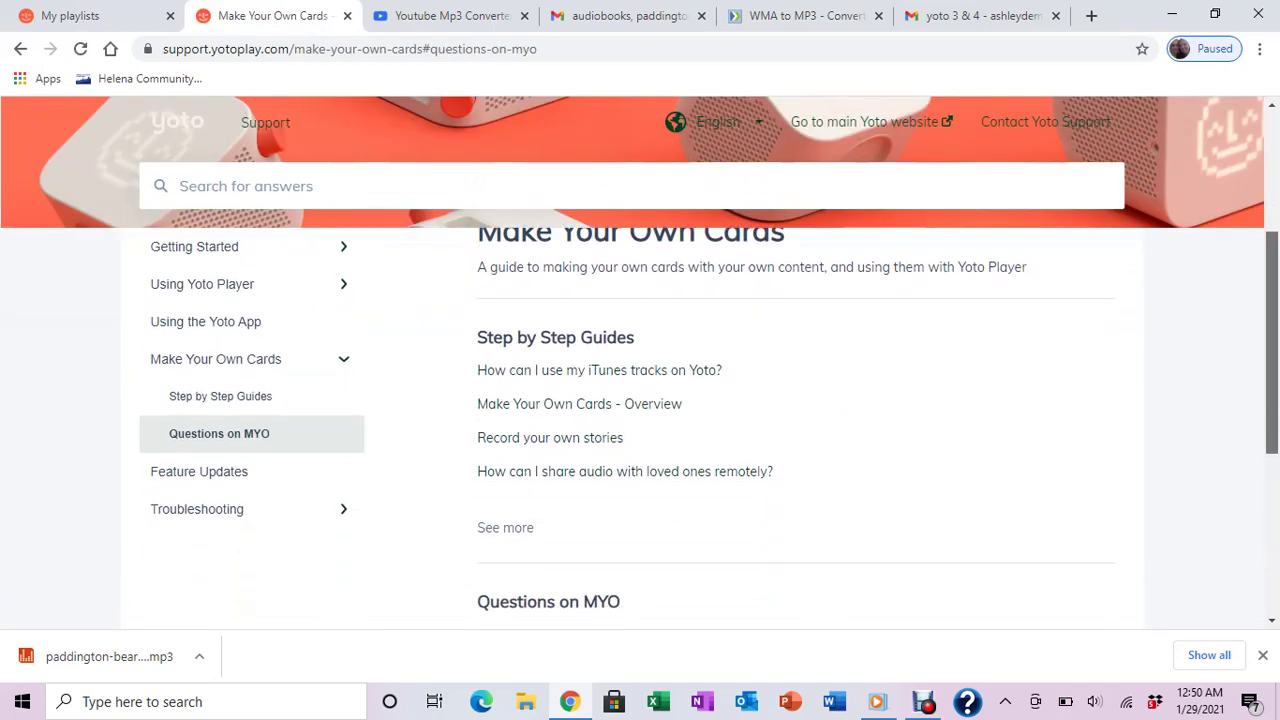
click(599, 370)
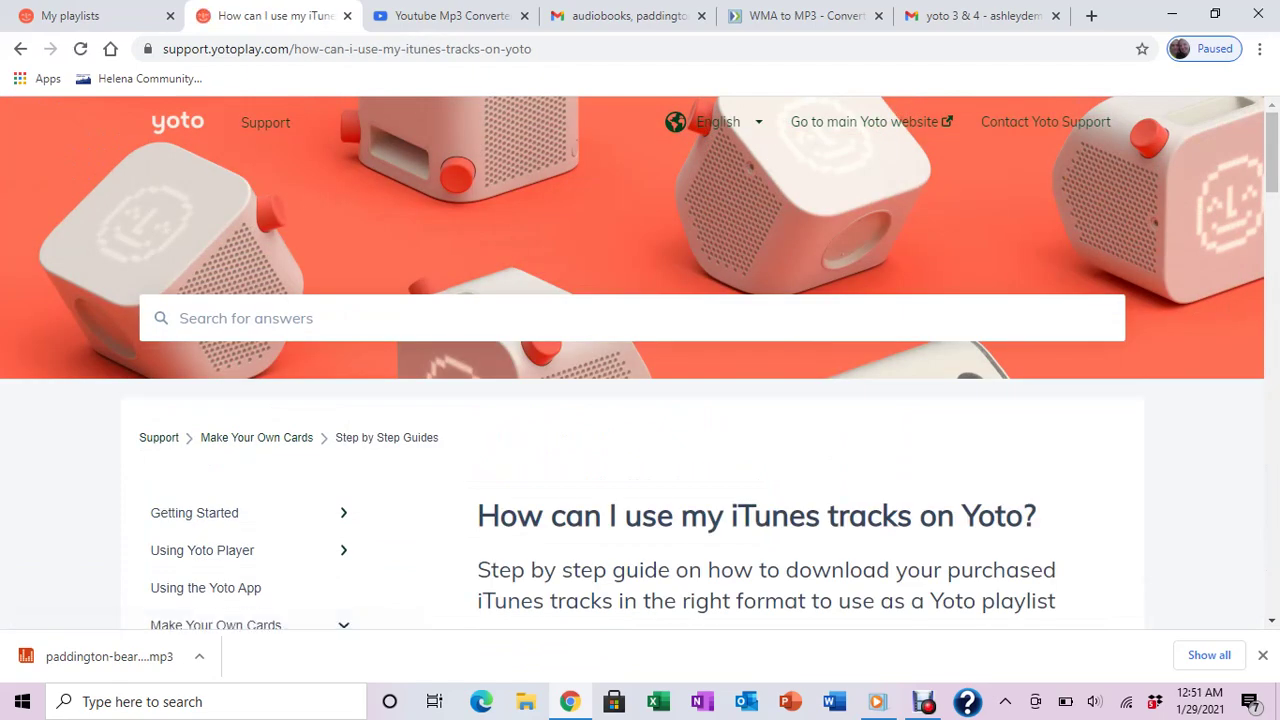
scroll(640, 400, down, 6)
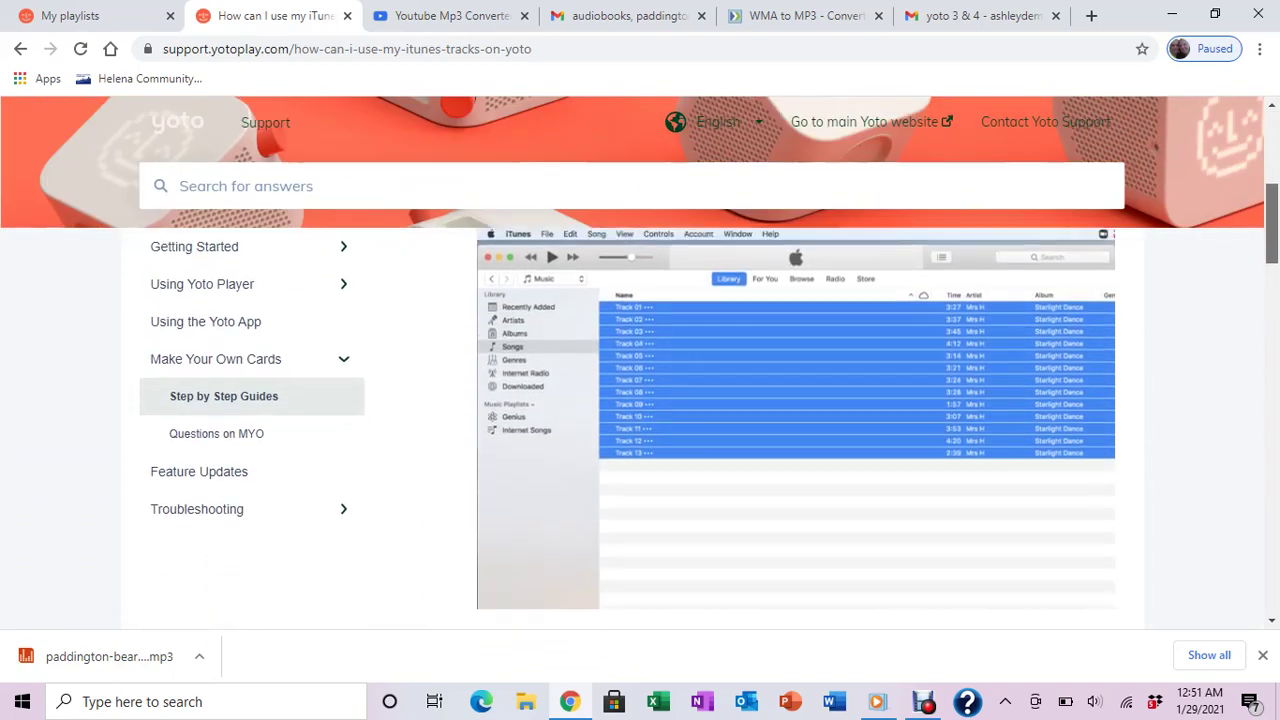
scroll(796, 428, down, 3)
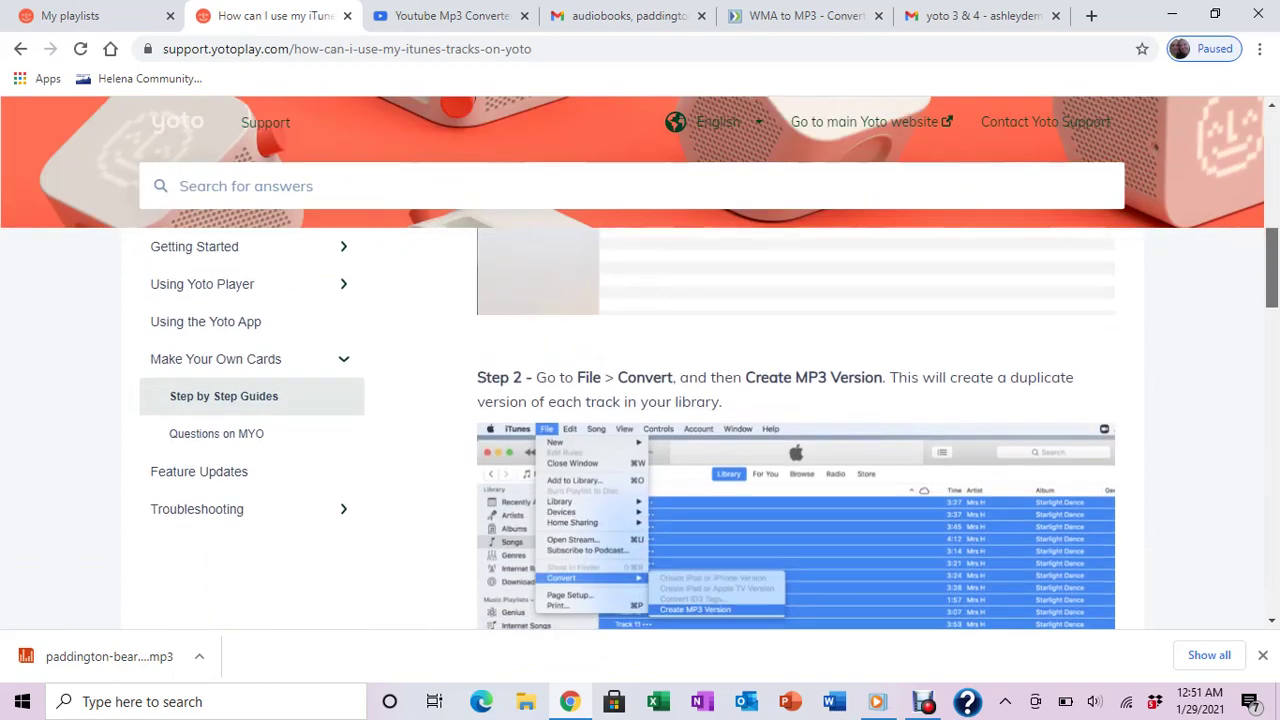
scroll(796, 428, down, 1)
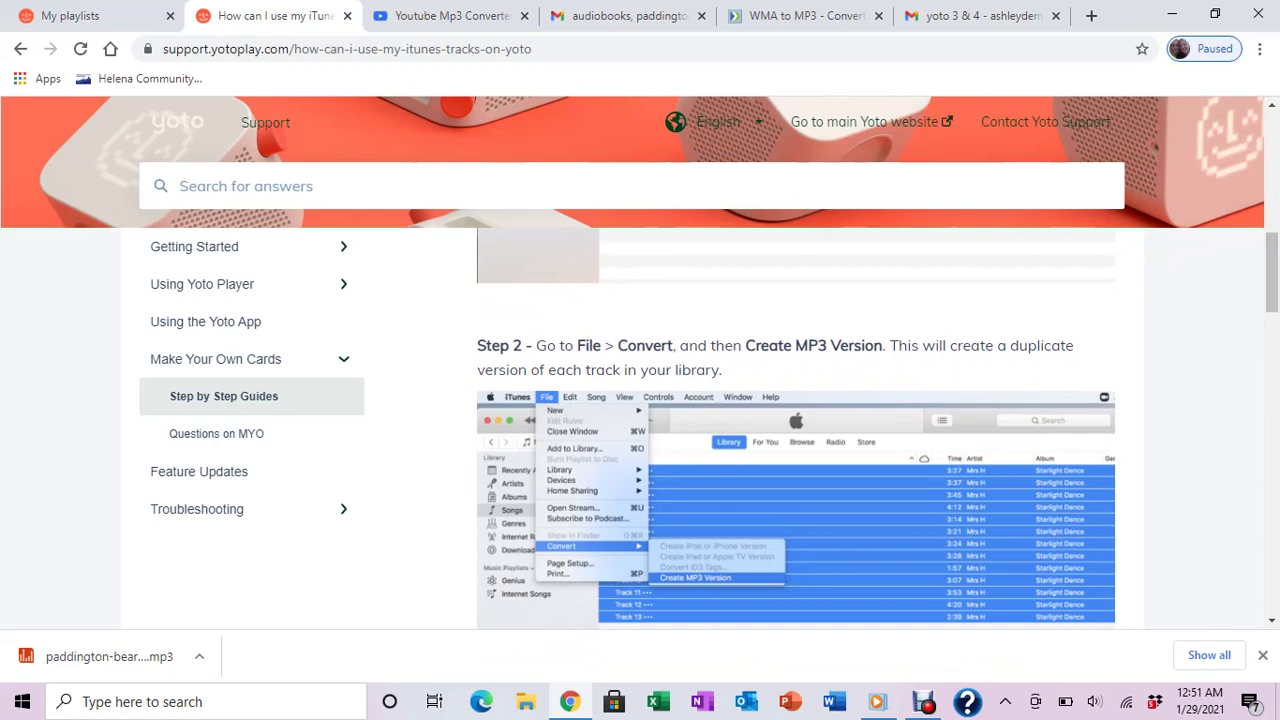
scroll(796, 428, up, 9)
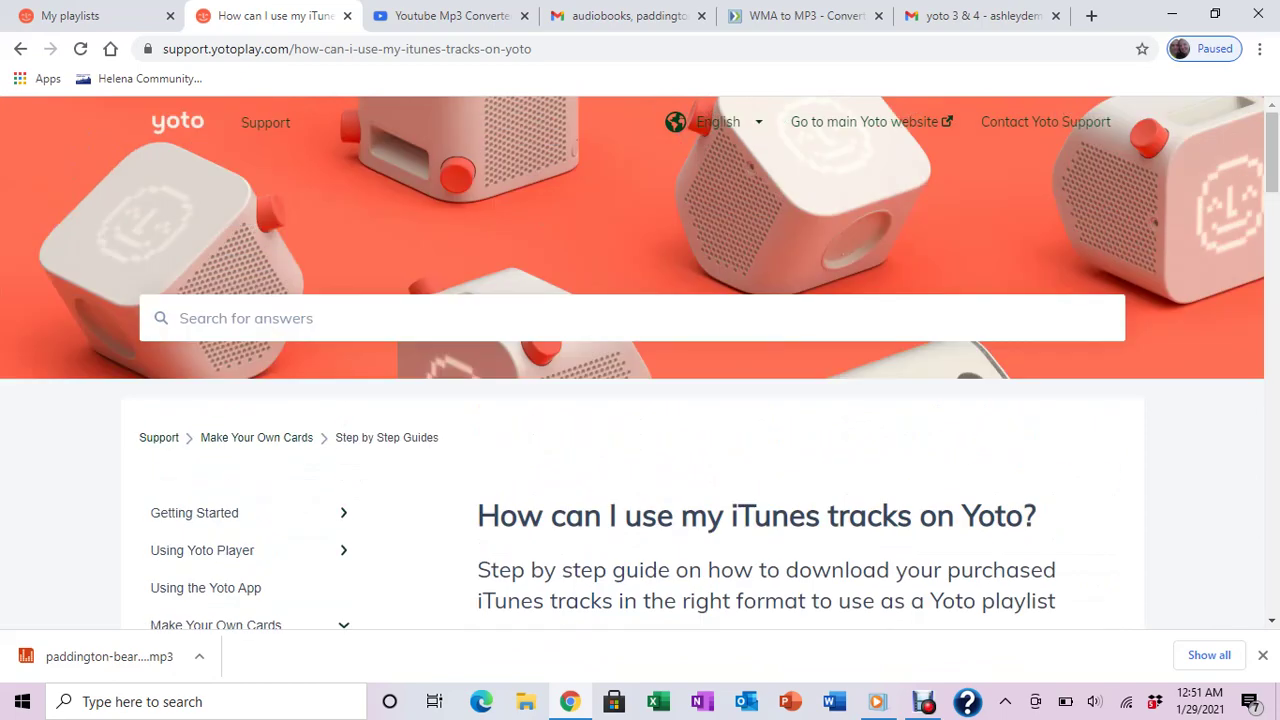
Reset the converter to its empty start page and copy the YouTube playlist link from the email
click(450, 16)
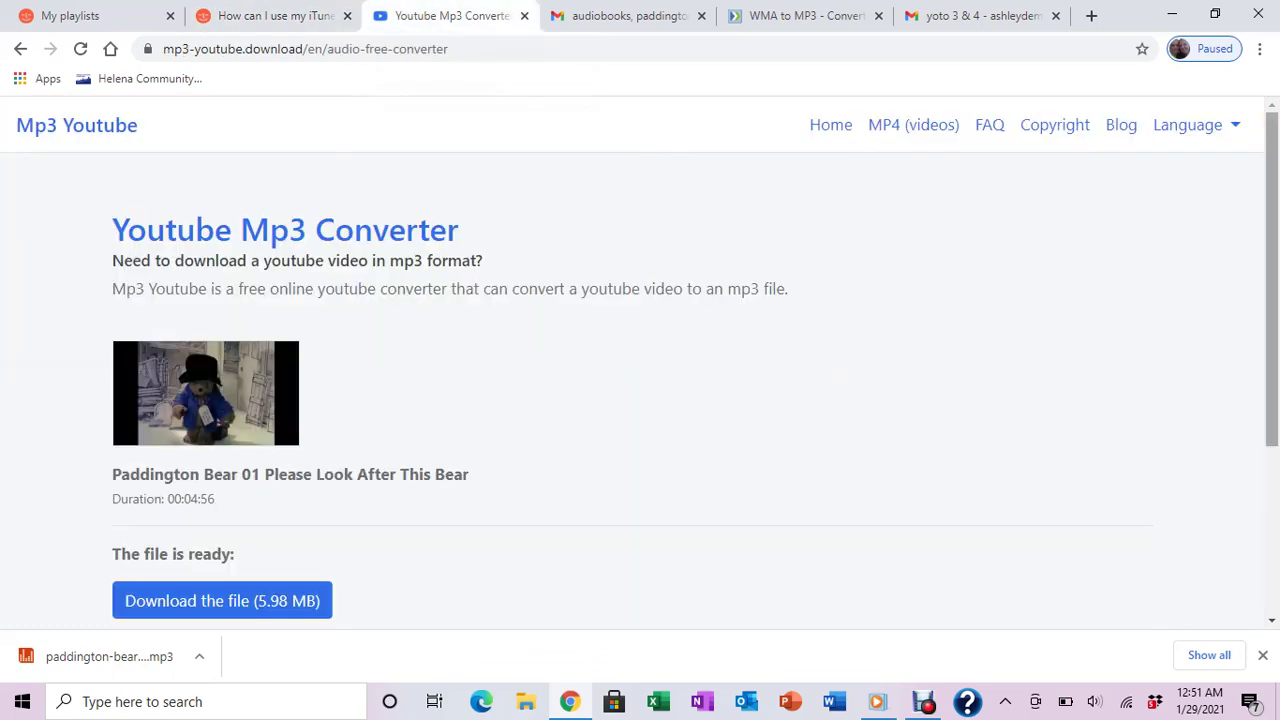
scroll(640, 404, down, 1)
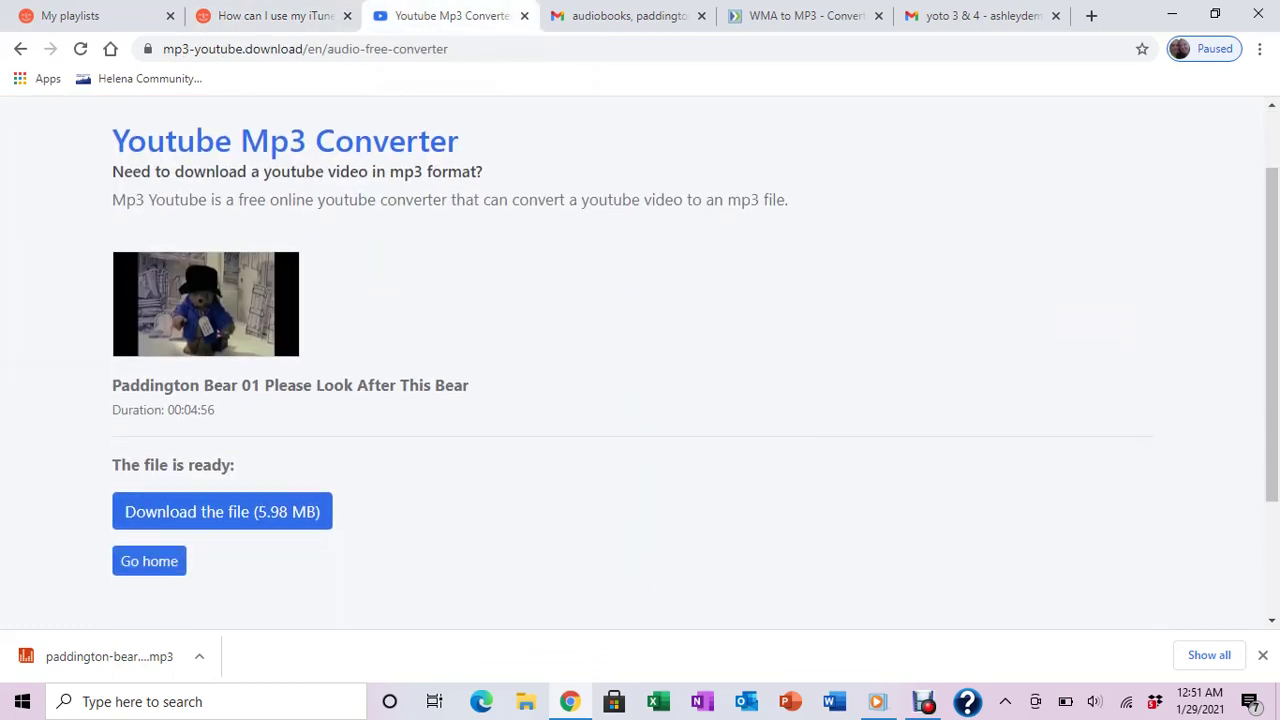
click(149, 561)
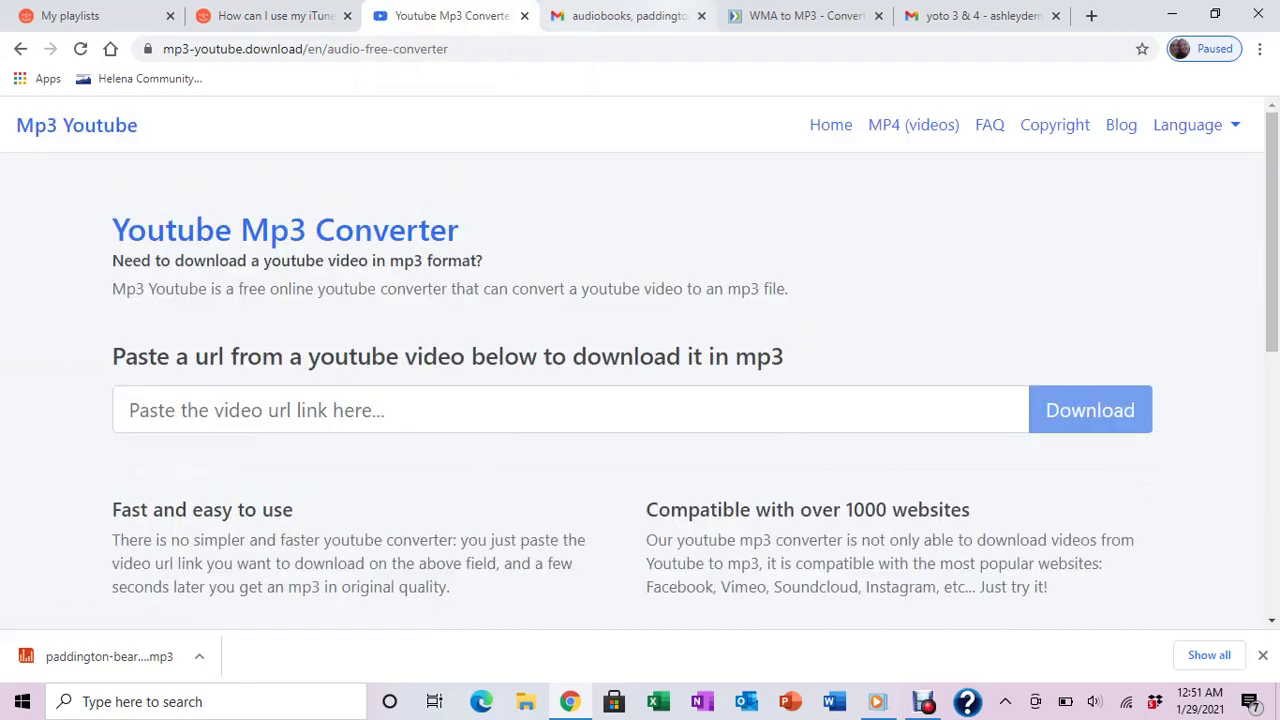
key(ctrl+Tab)
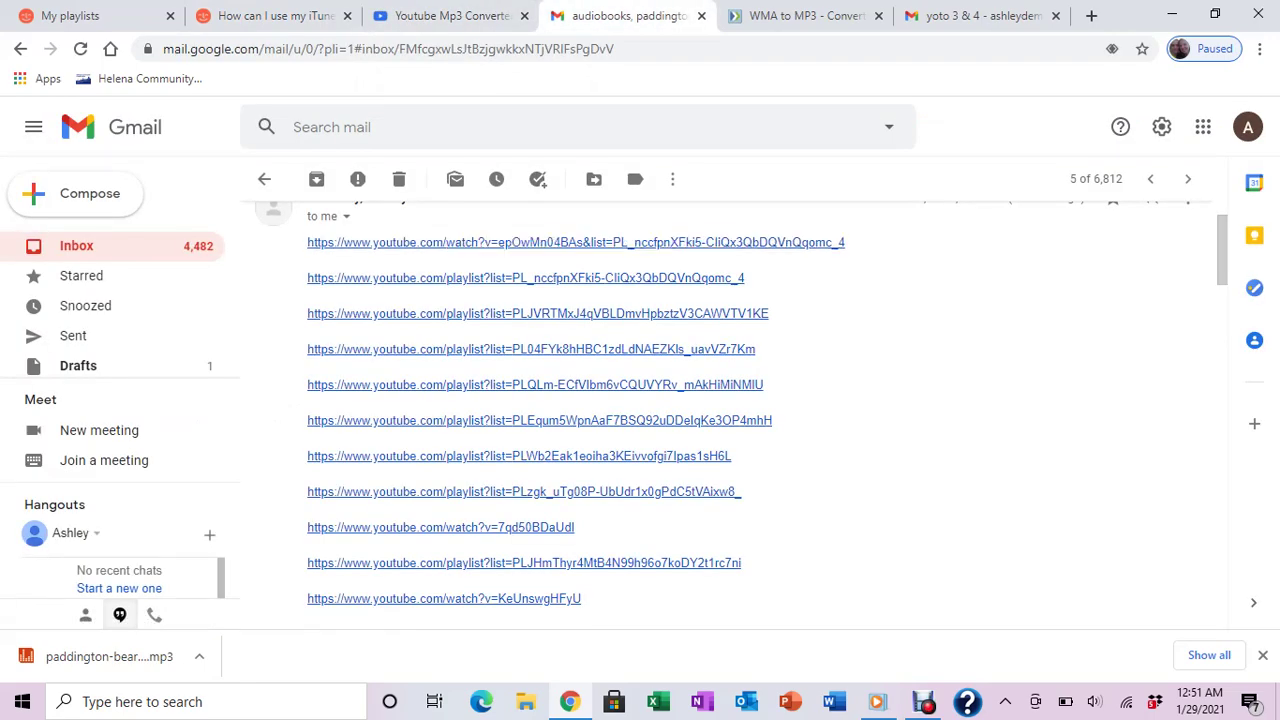
drag(744, 278, 306, 278)
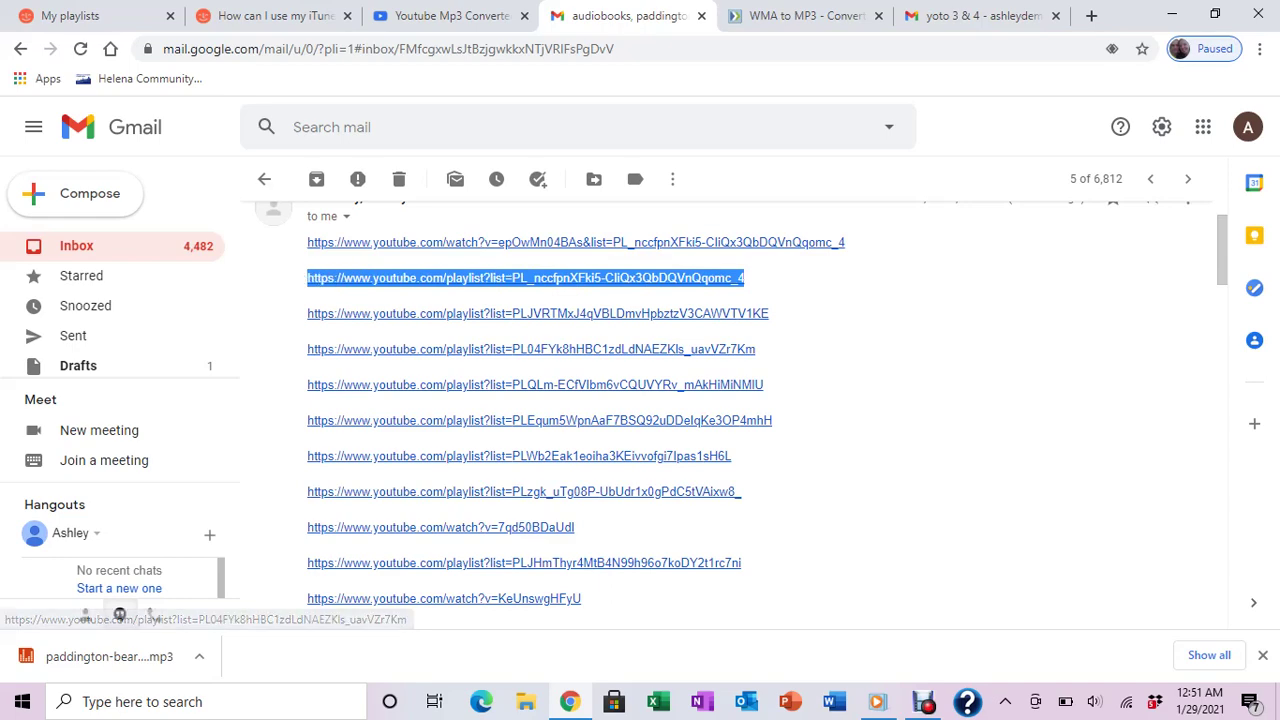
Submit the playlist link to the converter and clear it once it's rejected as a playlist
click(450, 15)
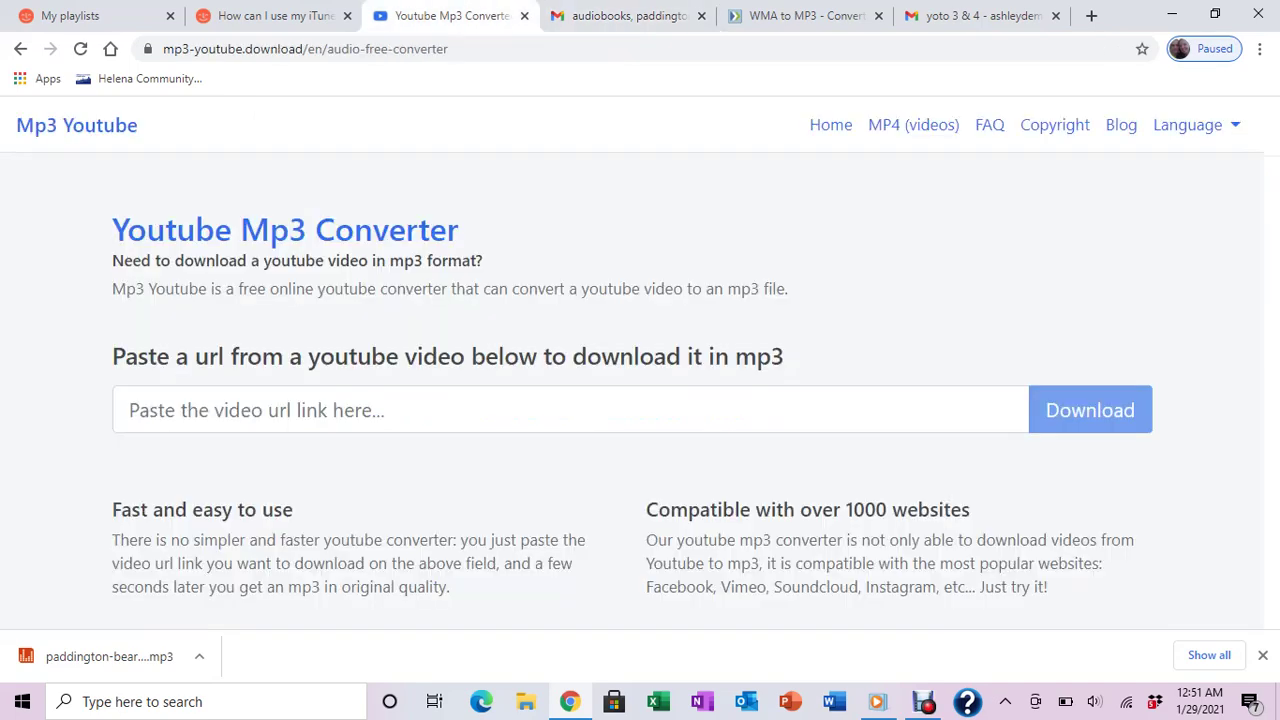
click(300, 410)
text(https://www.youtube.com/playlist?list=PL_nccfpnXFki5-CIiQx3QbDQVnQqomc_4)
click(1090, 410)
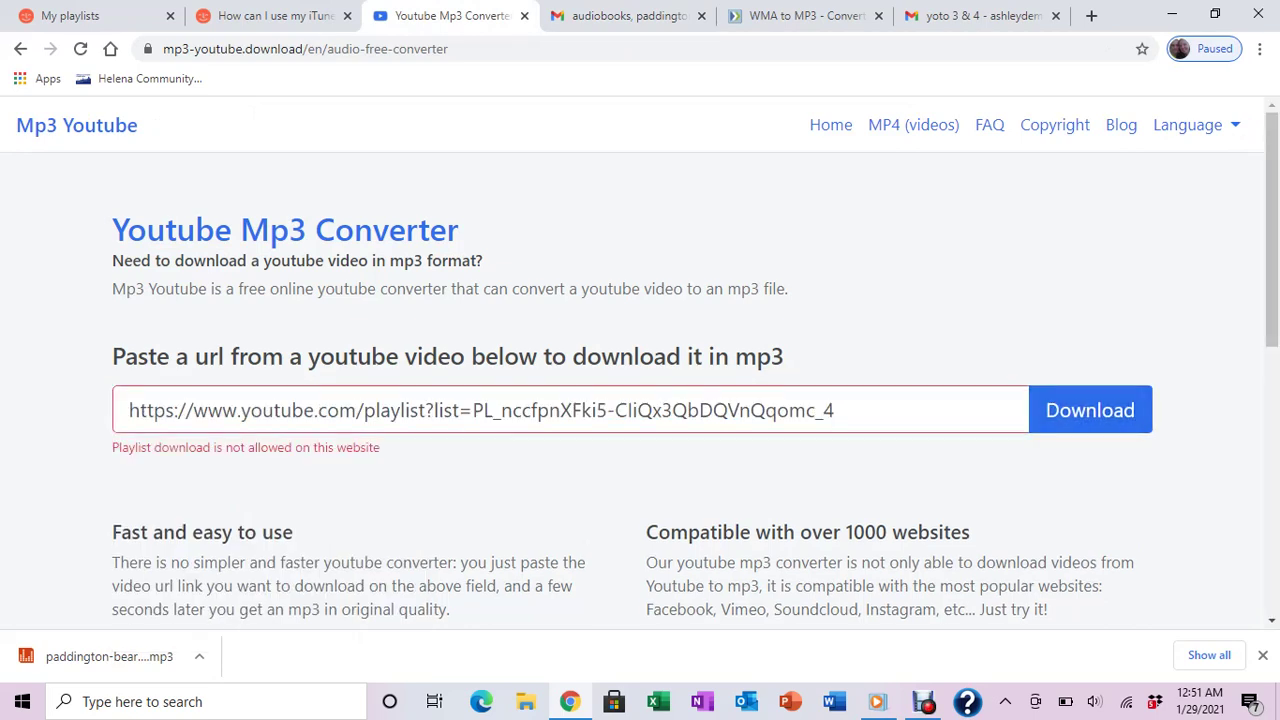
drag(834, 410, 128, 410)
key(BackSpace)
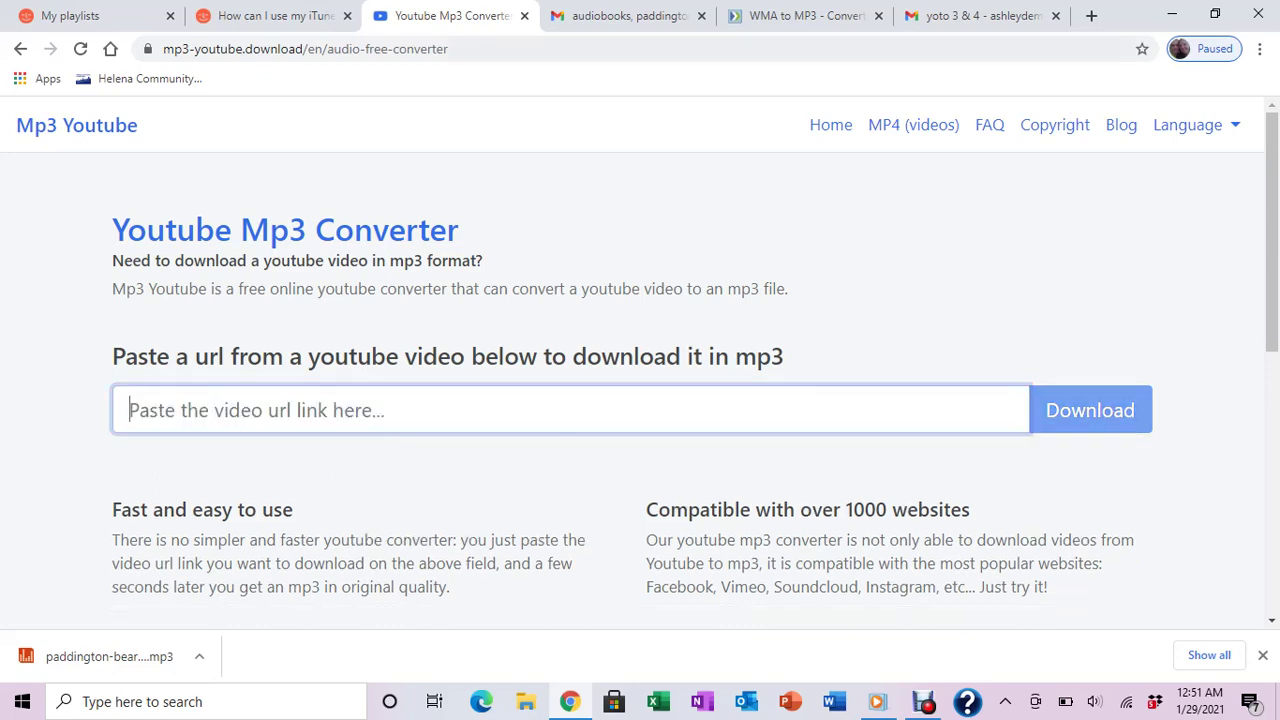
click(625, 15)
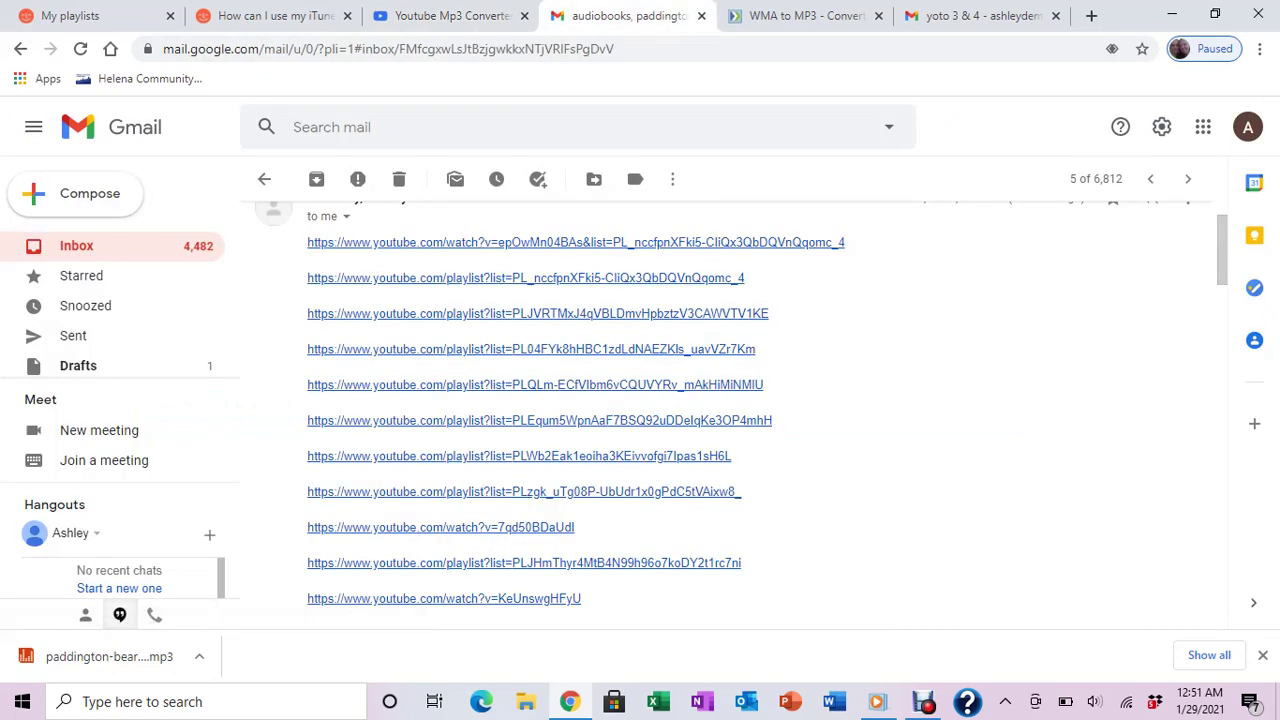
Copy the watch?v=7qd50BDaUdl video link from the email and submit it for MP3 conversion
mouse_move(769, 313)
mouse_down()
mouse_move(500, 313)
mouse_move(310, 331)
mouse_up()
drag(600, 531, 306, 527)
key(ctrl+c)
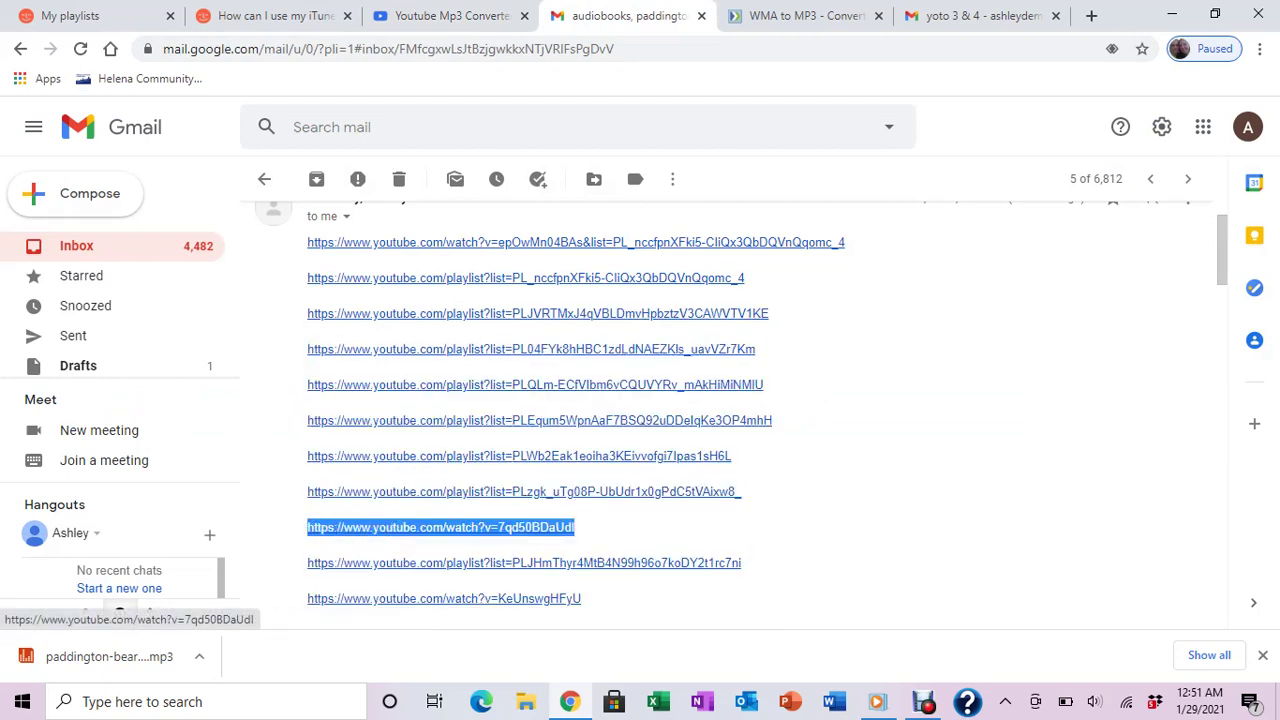
click(850, 560)
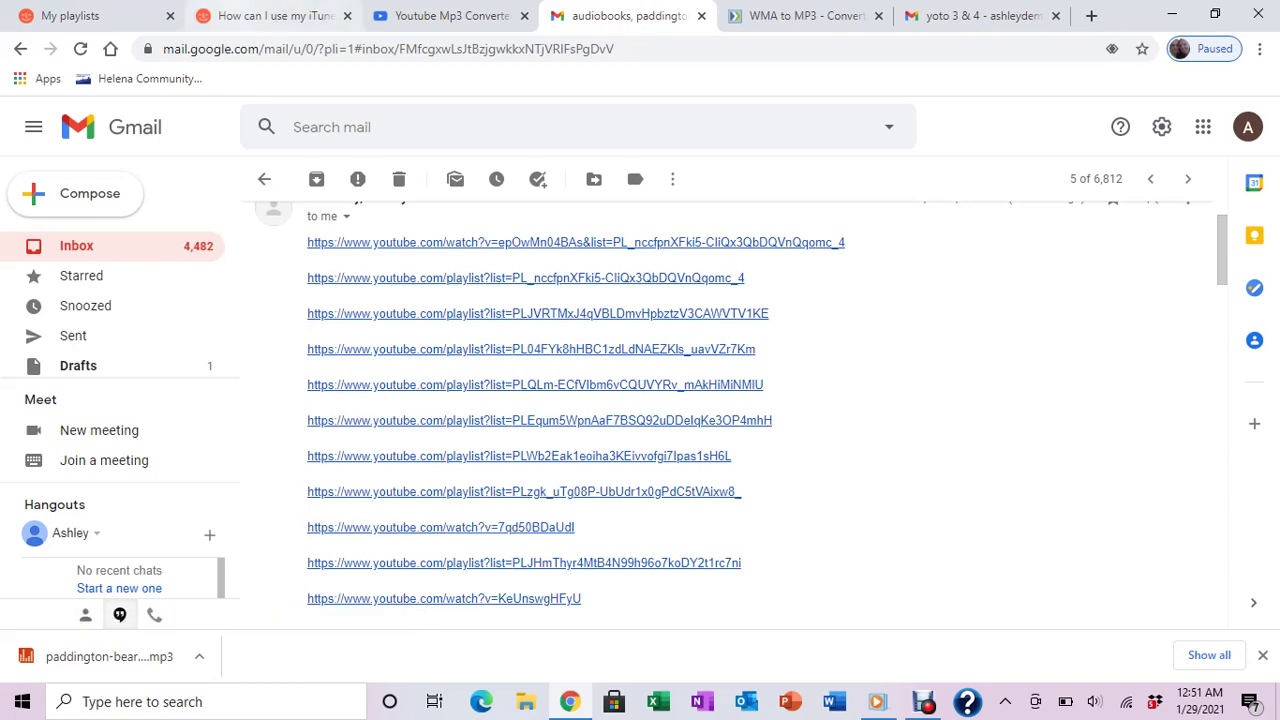
click(265, 16)
click(450, 16)
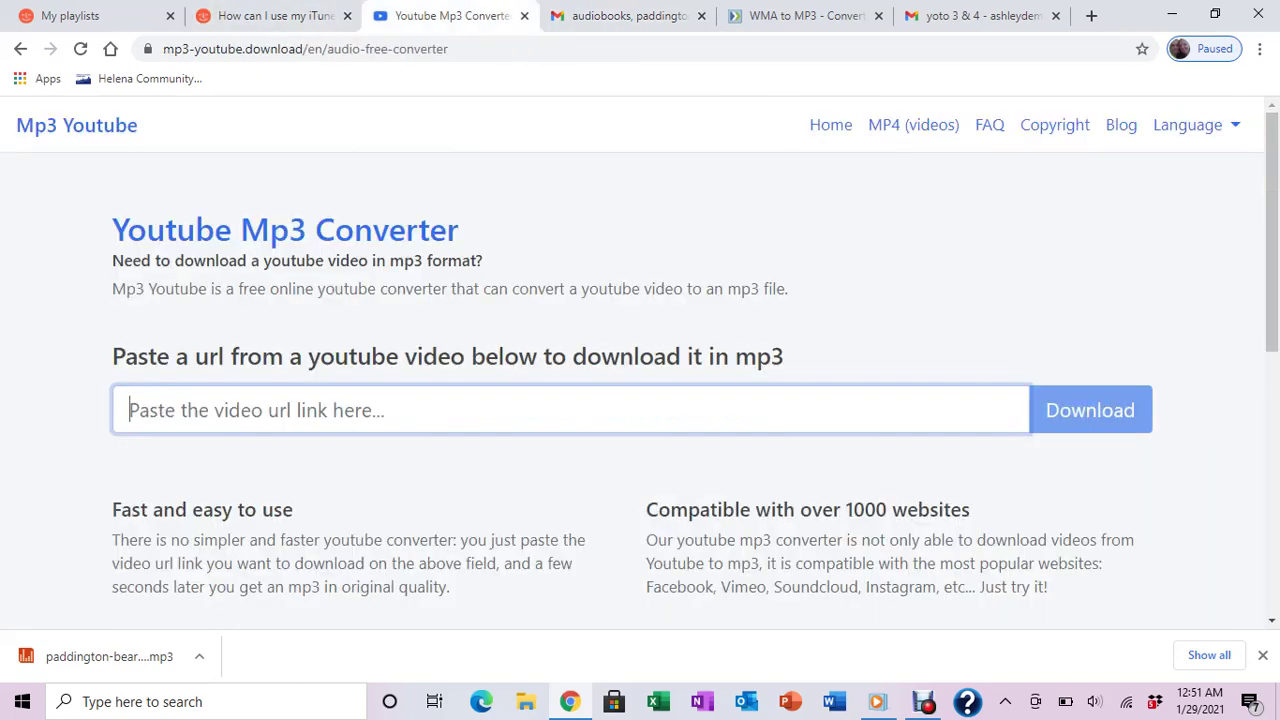
click(570, 410)
key(ctrl+v)
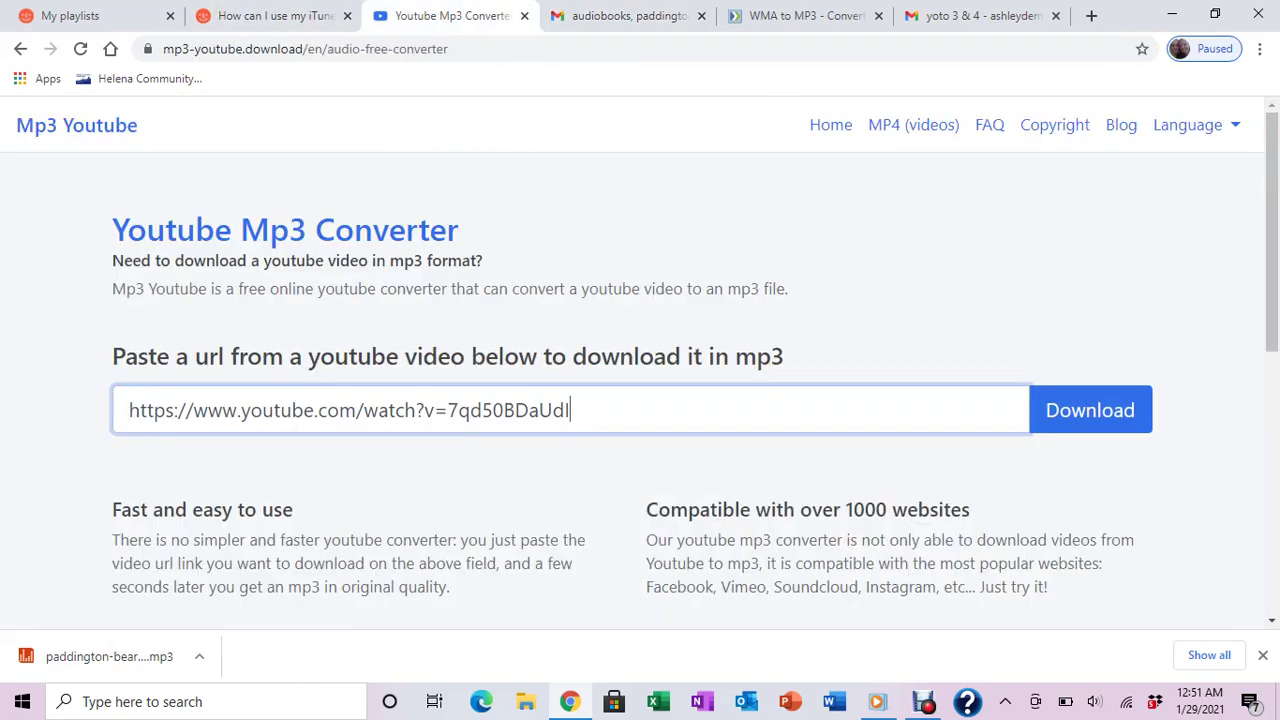
key(Return)
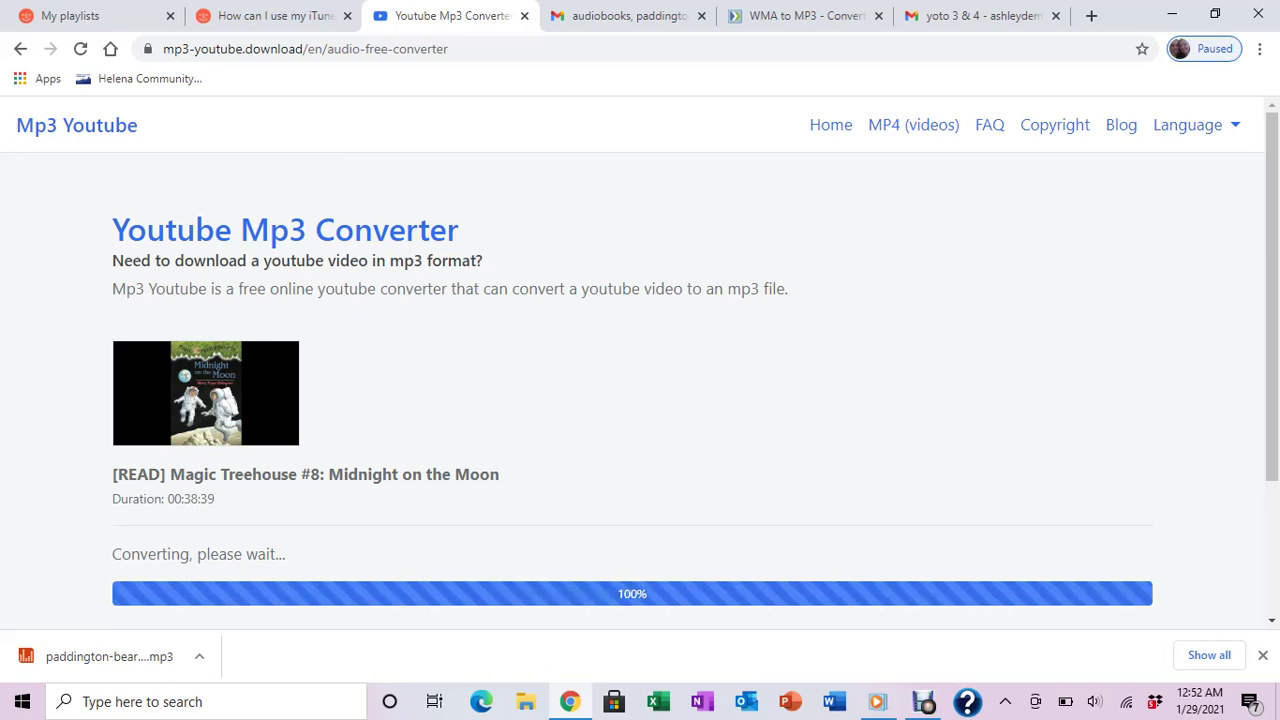
Download the converted 44.8 MB 'Magic Treehouse #8: Midnight on the Moon' MP3
scroll(640, 350, down, 1)
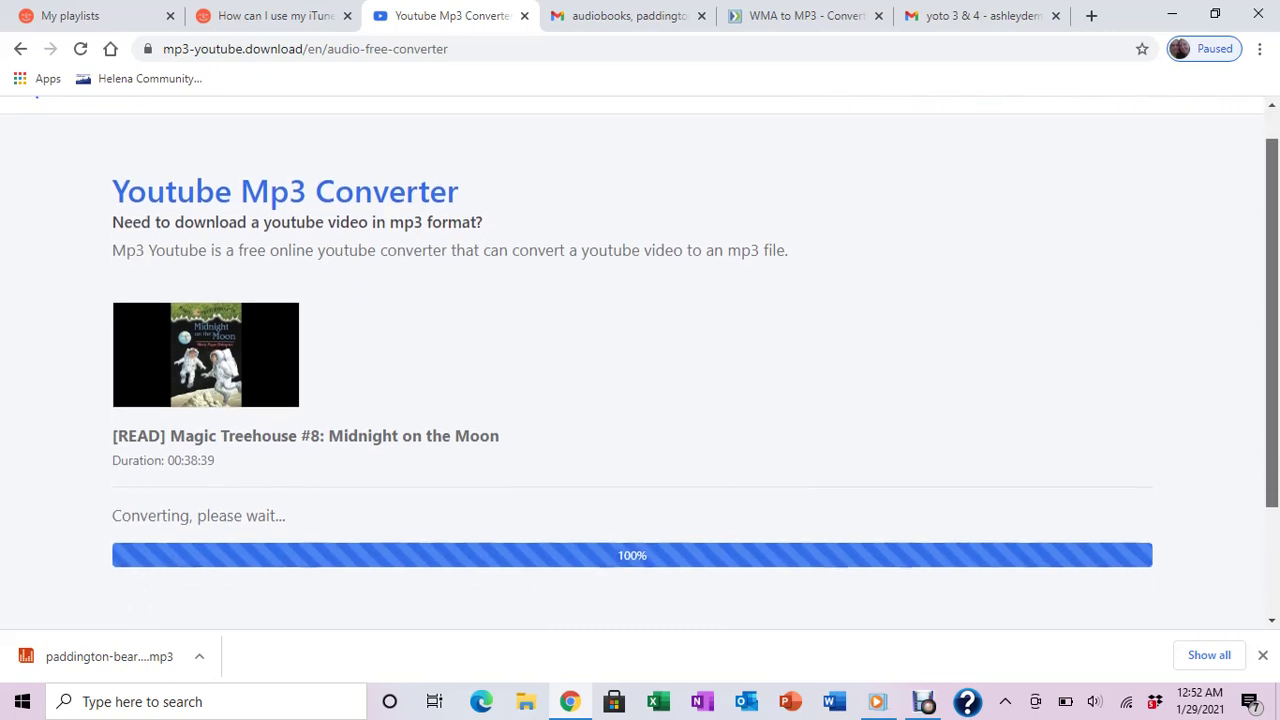
scroll(640, 350, down, 1)
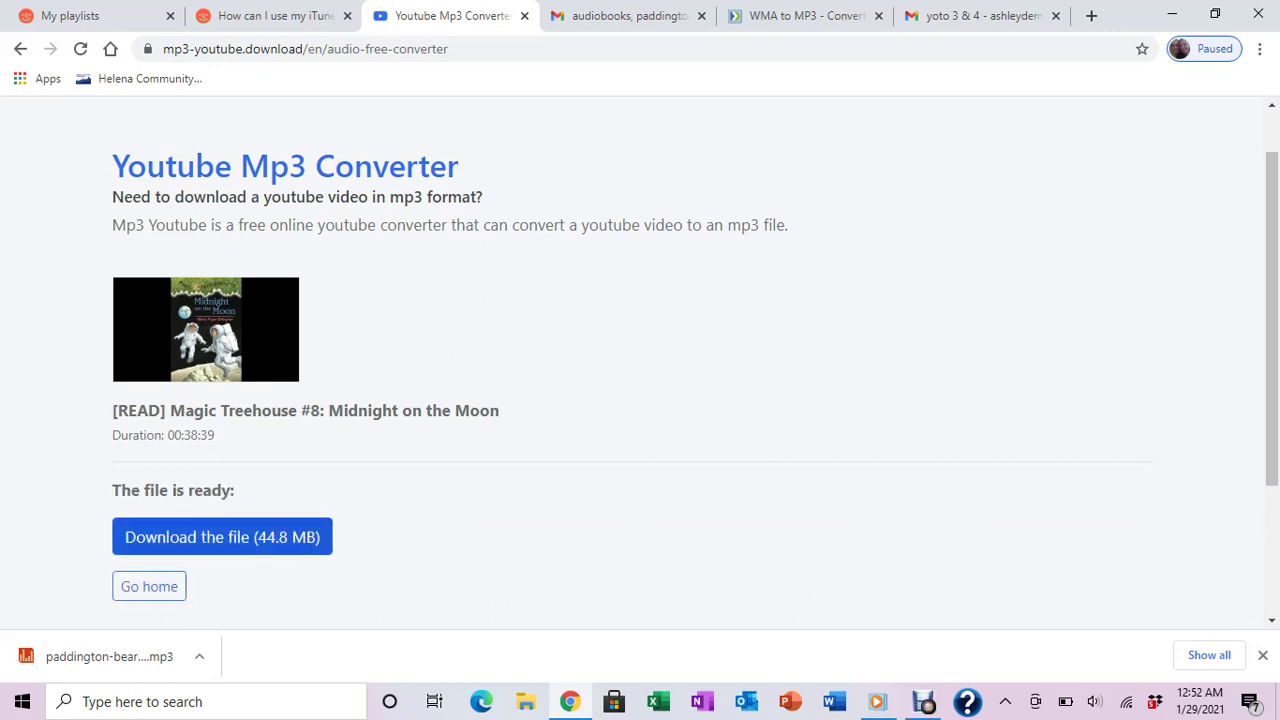
click(222, 537)
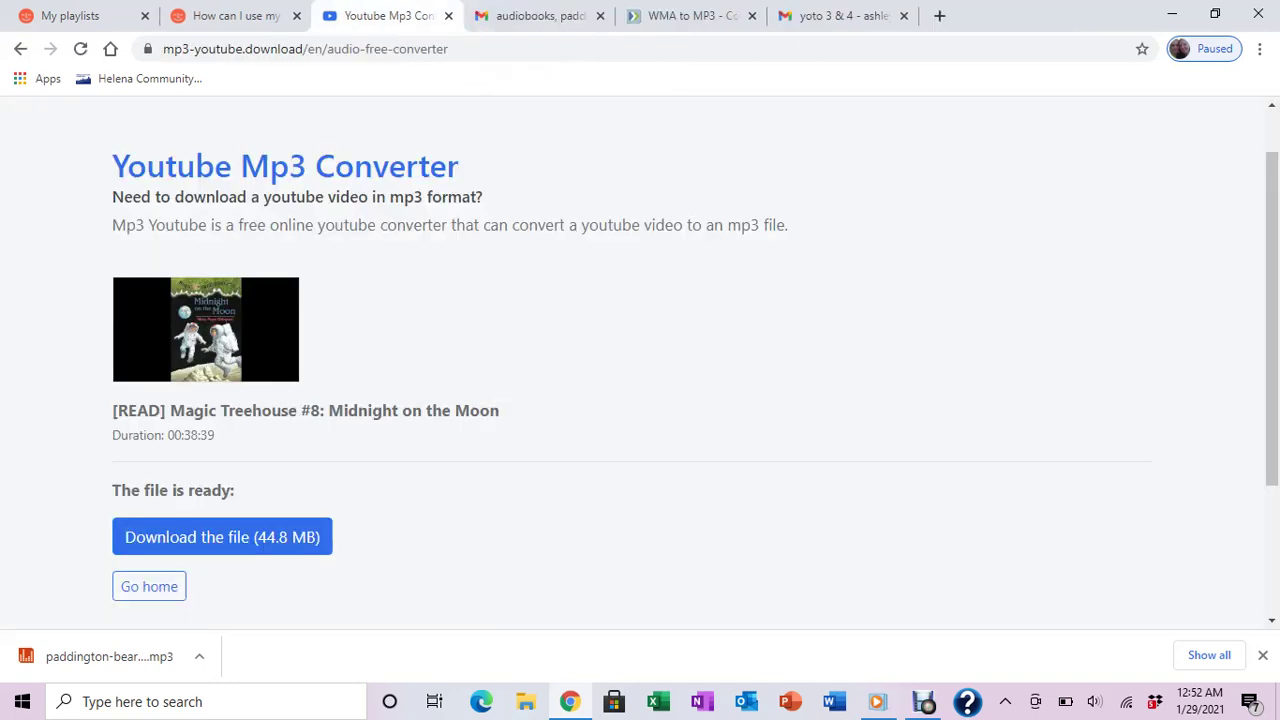
click(222, 537)
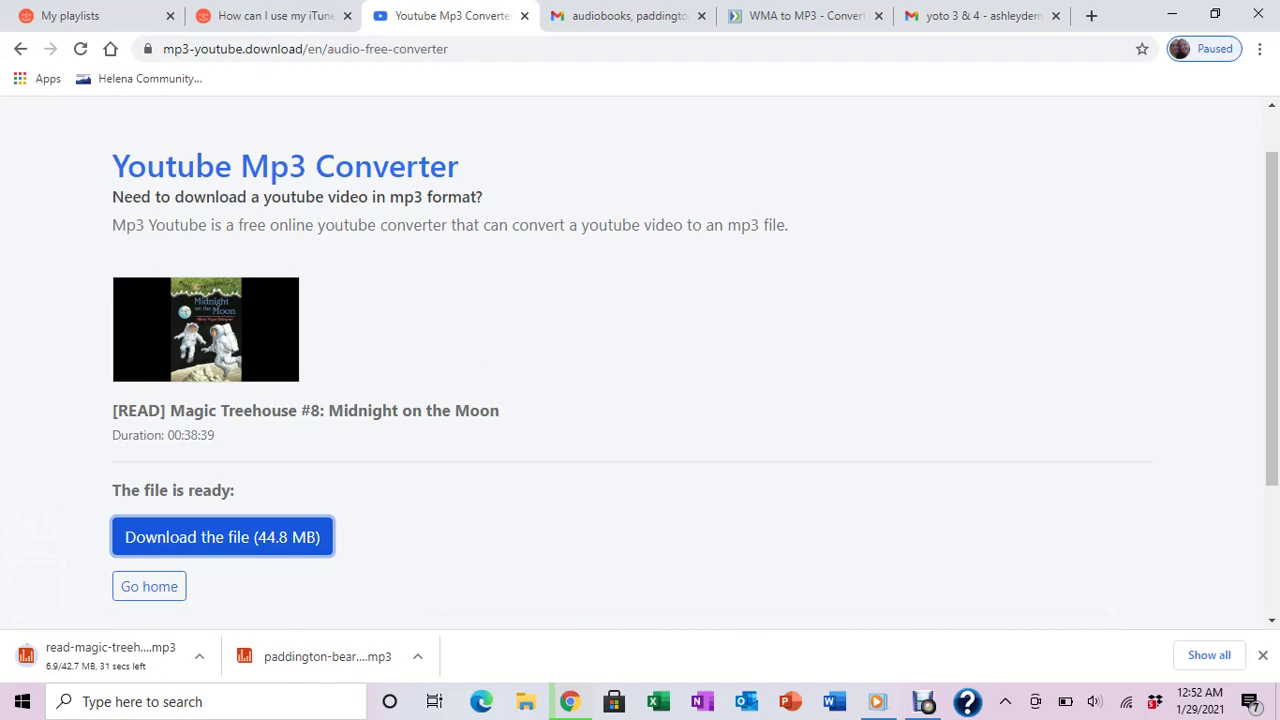
Open the AVS4YOU guide on splitting audio into tracks from the links email
click(628, 15)
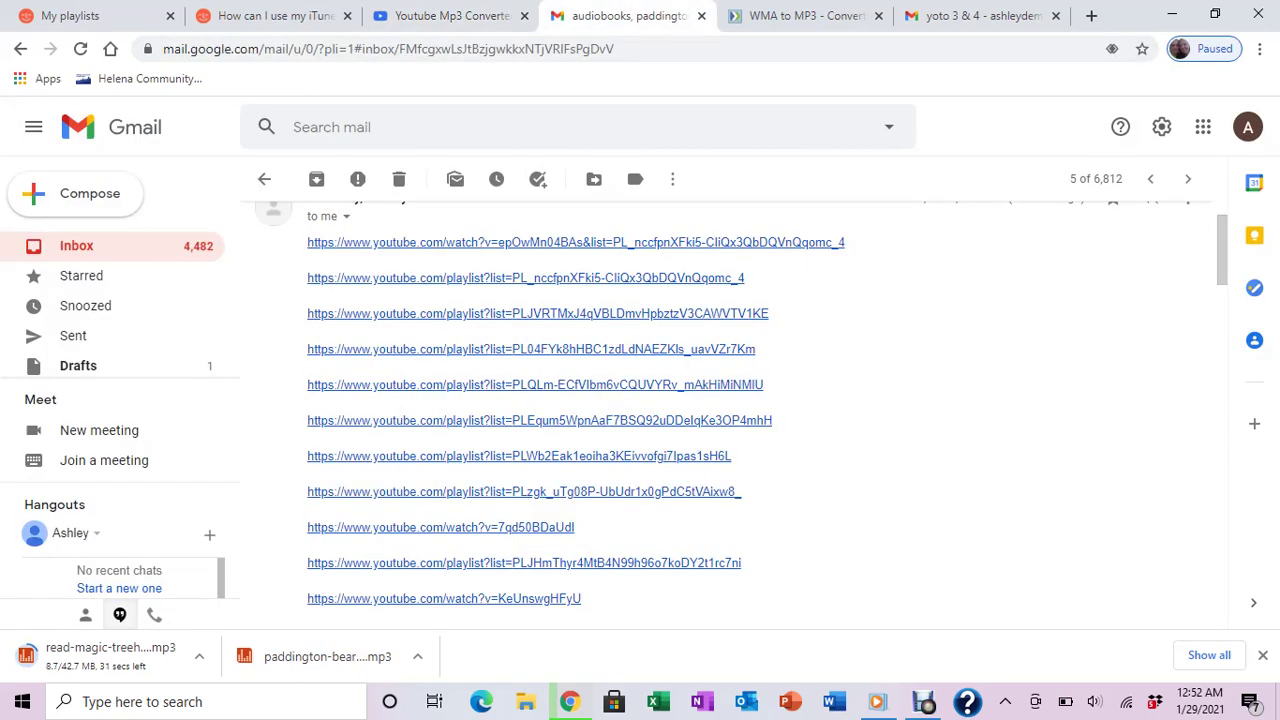
scroll(730, 415, down, 4)
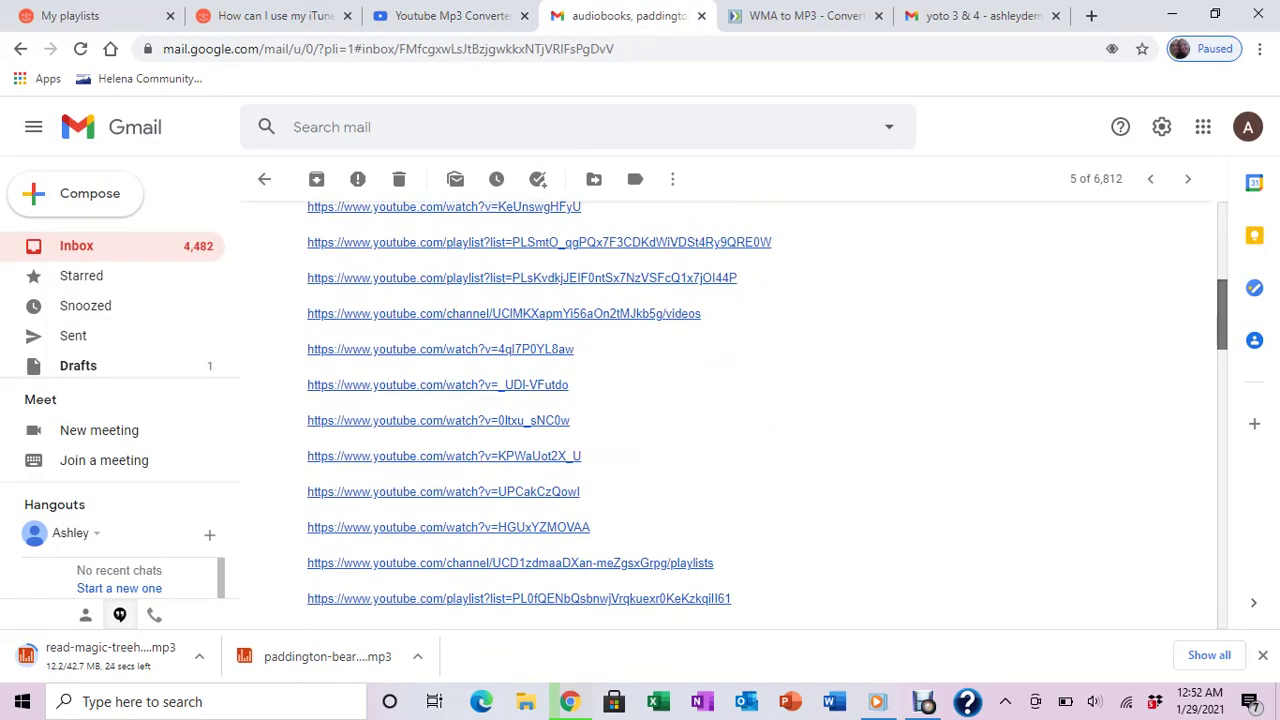
scroll(730, 415, down, 6)
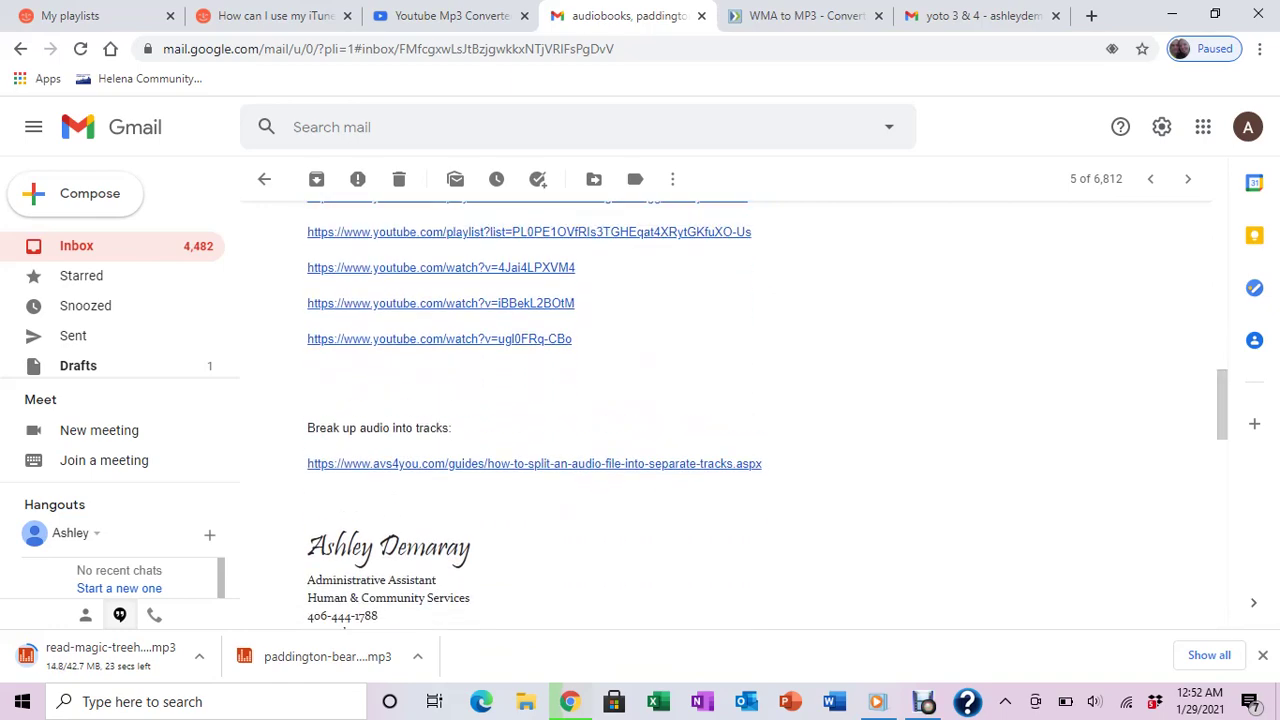
click(534, 463)
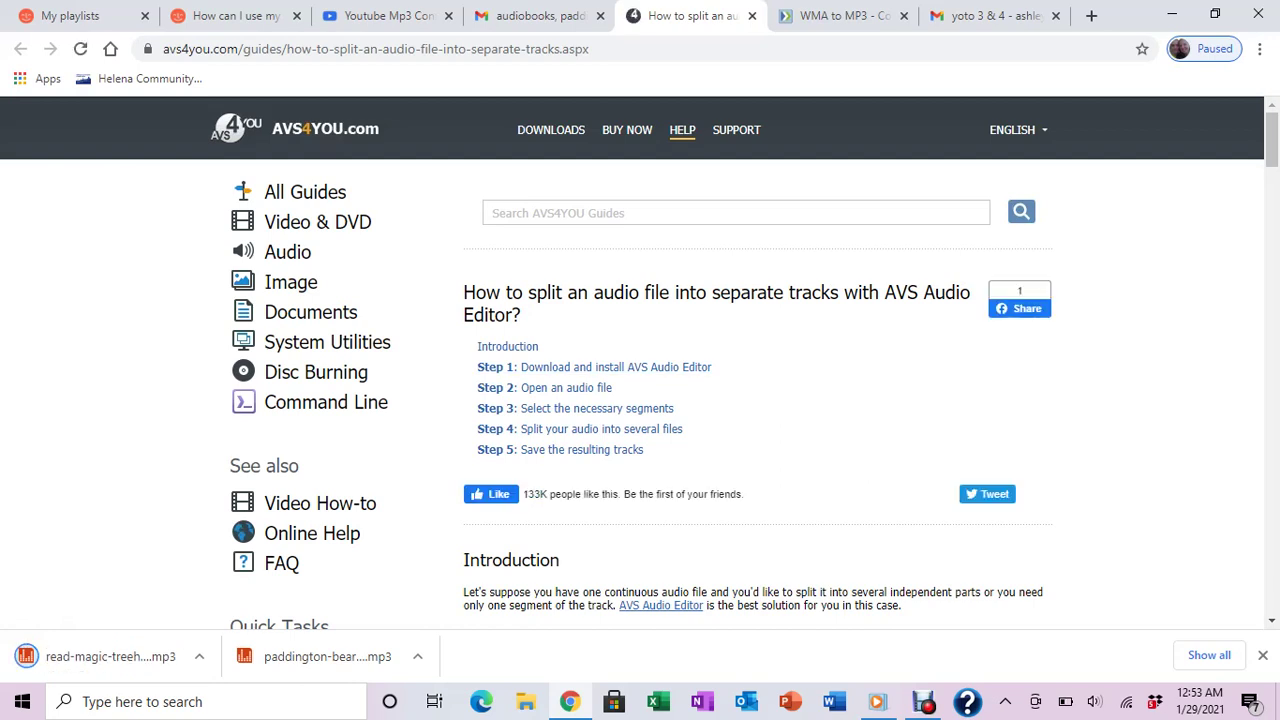
Read through the split-audio guide, then return to the Yoto My playlists page
scroll(640, 400, down, 2)
scroll(640, 400, down, 8)
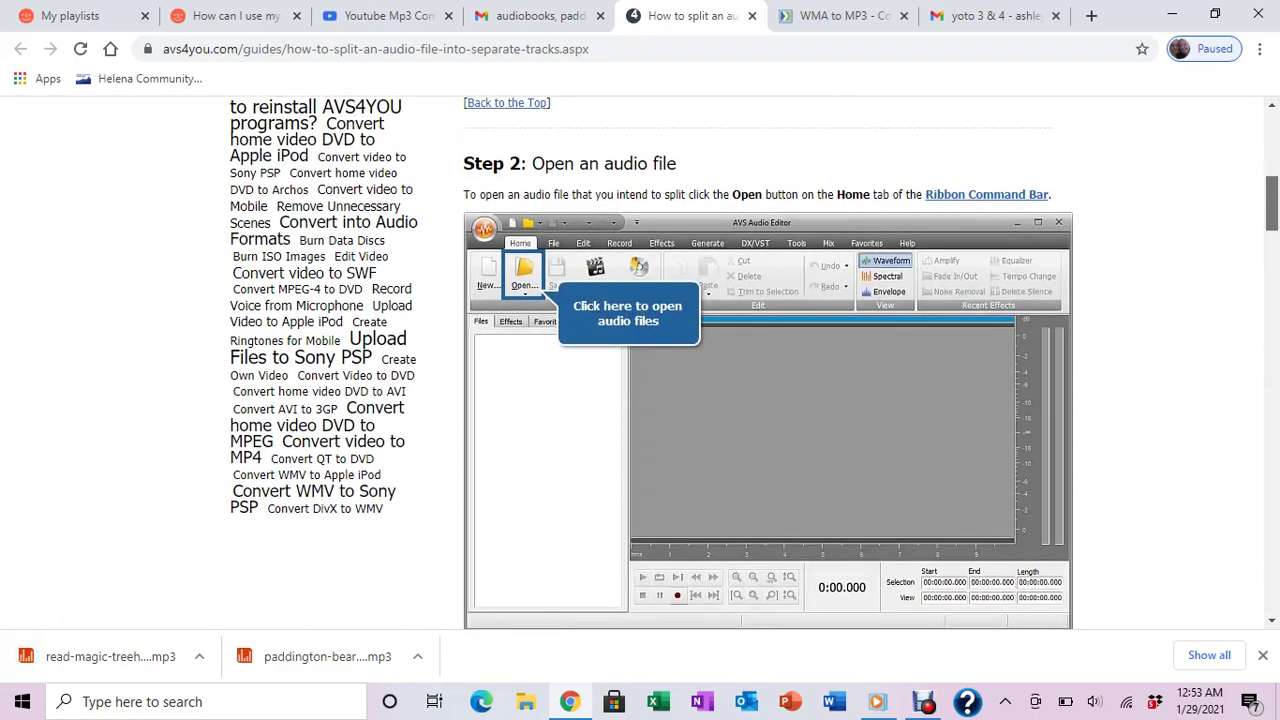
scroll(640, 400, down, 7)
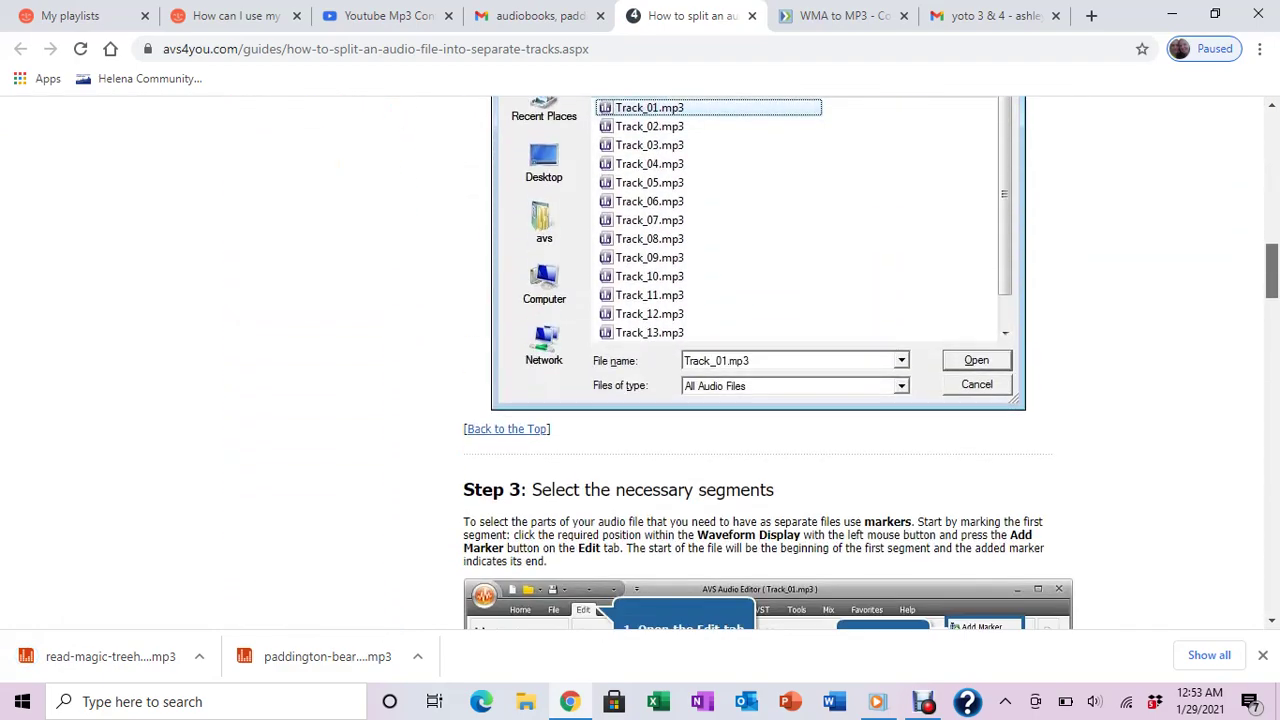
scroll(640, 400, down, 4)
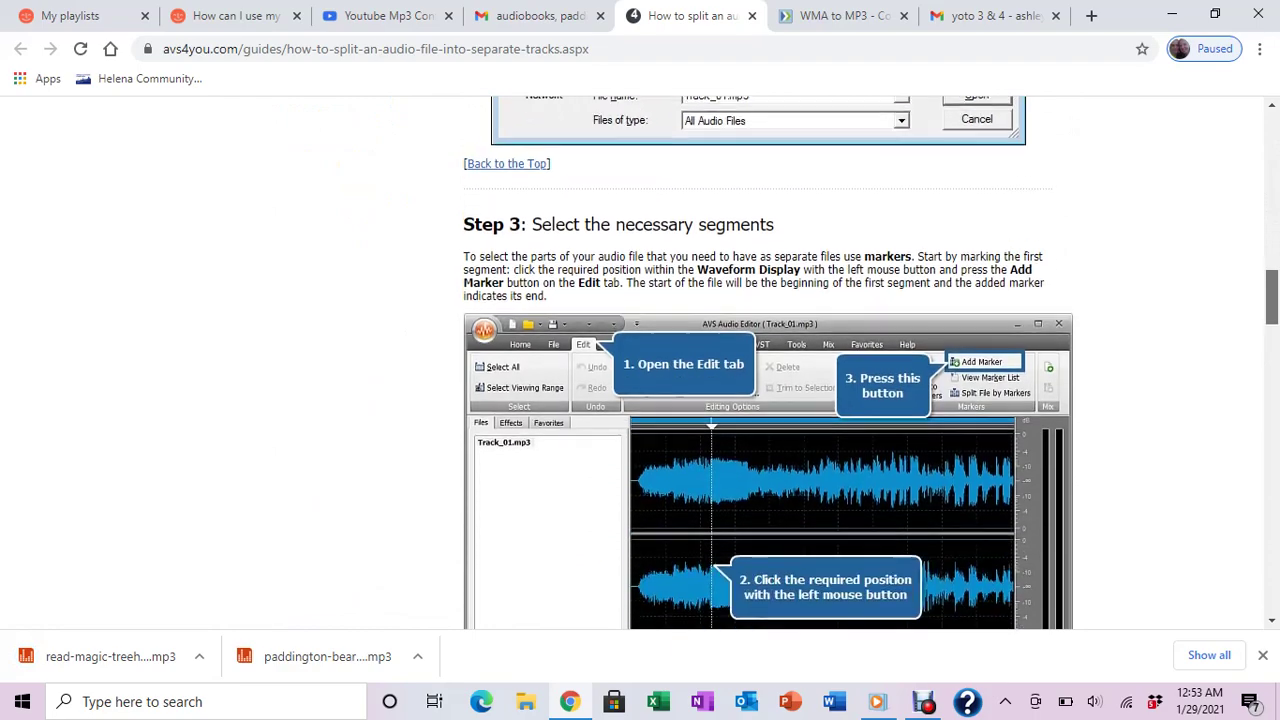
scroll(640, 400, down, 6)
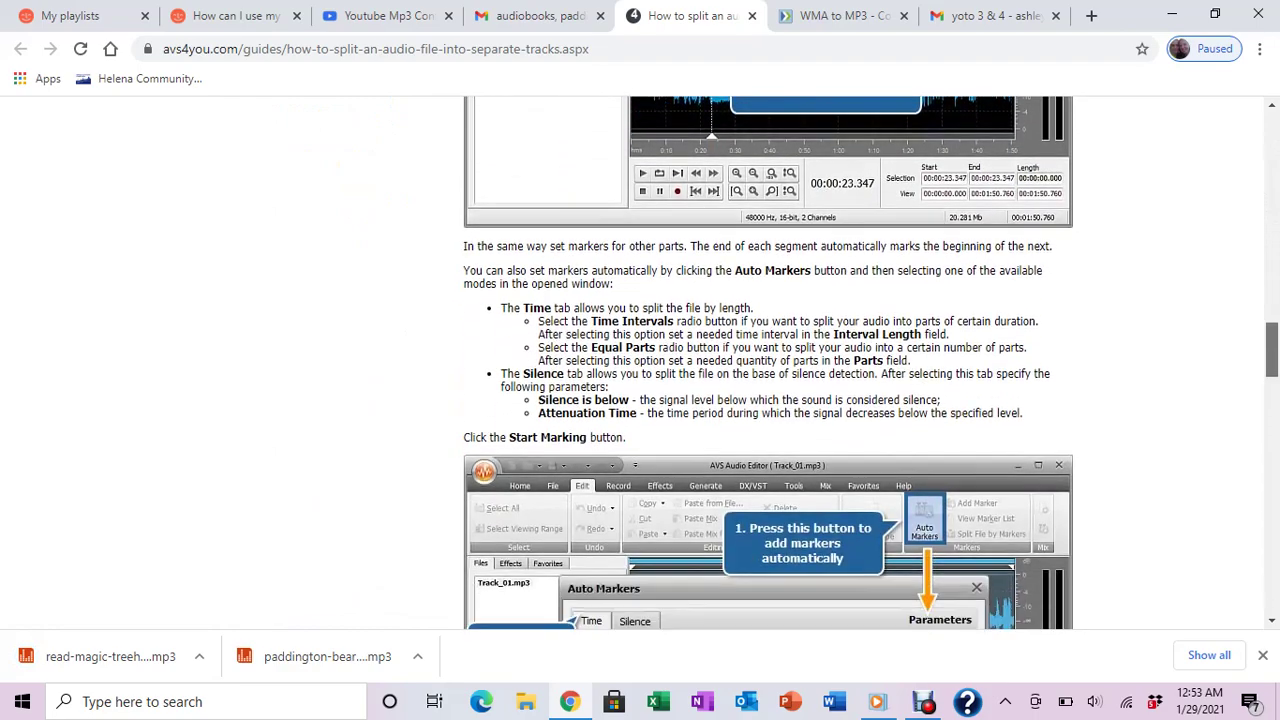
scroll(640, 400, down, 7)
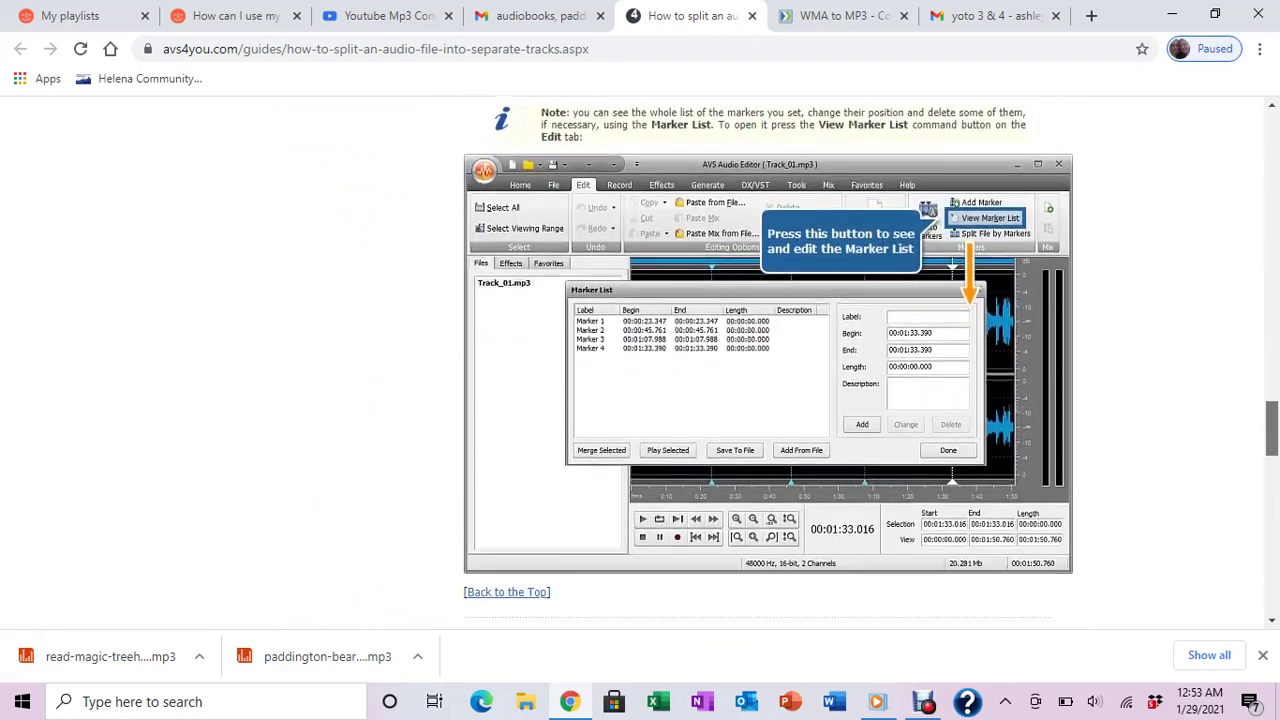
scroll(640, 400, down, 5)
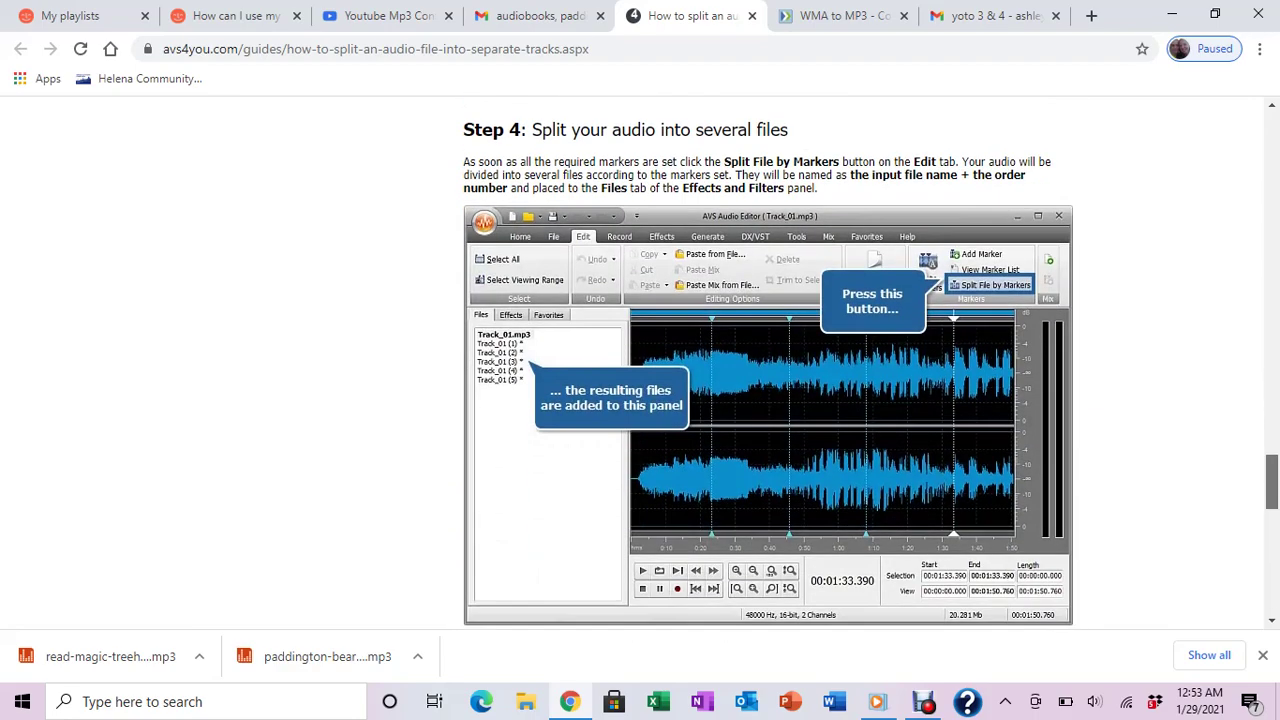
scroll(640, 400, up, 20)
scroll(640, 400, up, 10)
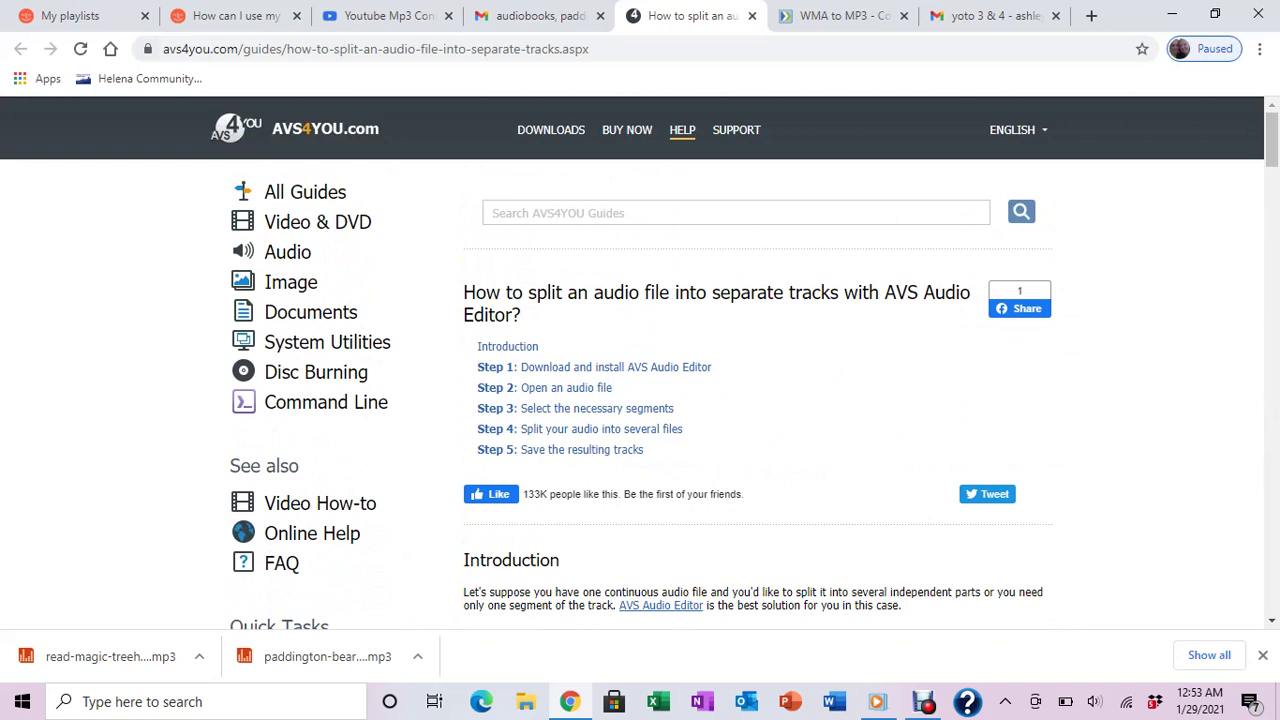
click(70, 15)
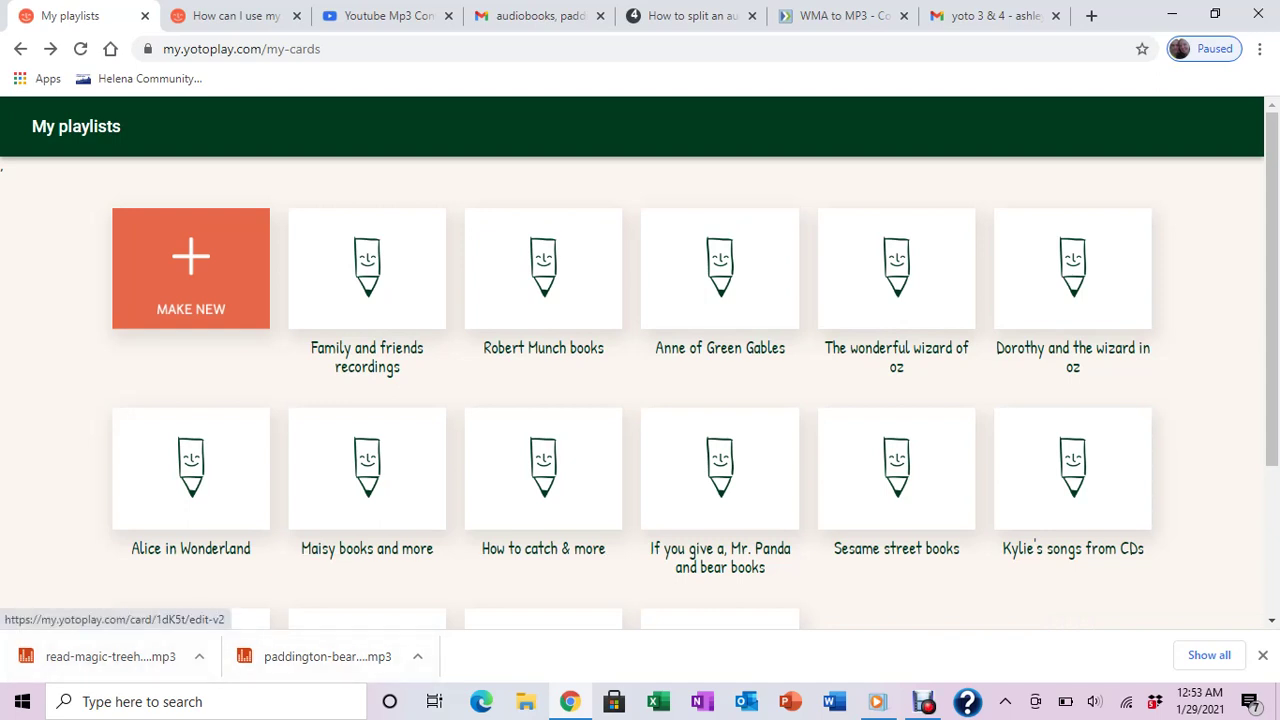
Create a new playlist with Make New and title it 'Paddington Bear', correcting a typo
scroll(640, 367, down, 1)
scroll(640, 367, down, 2)
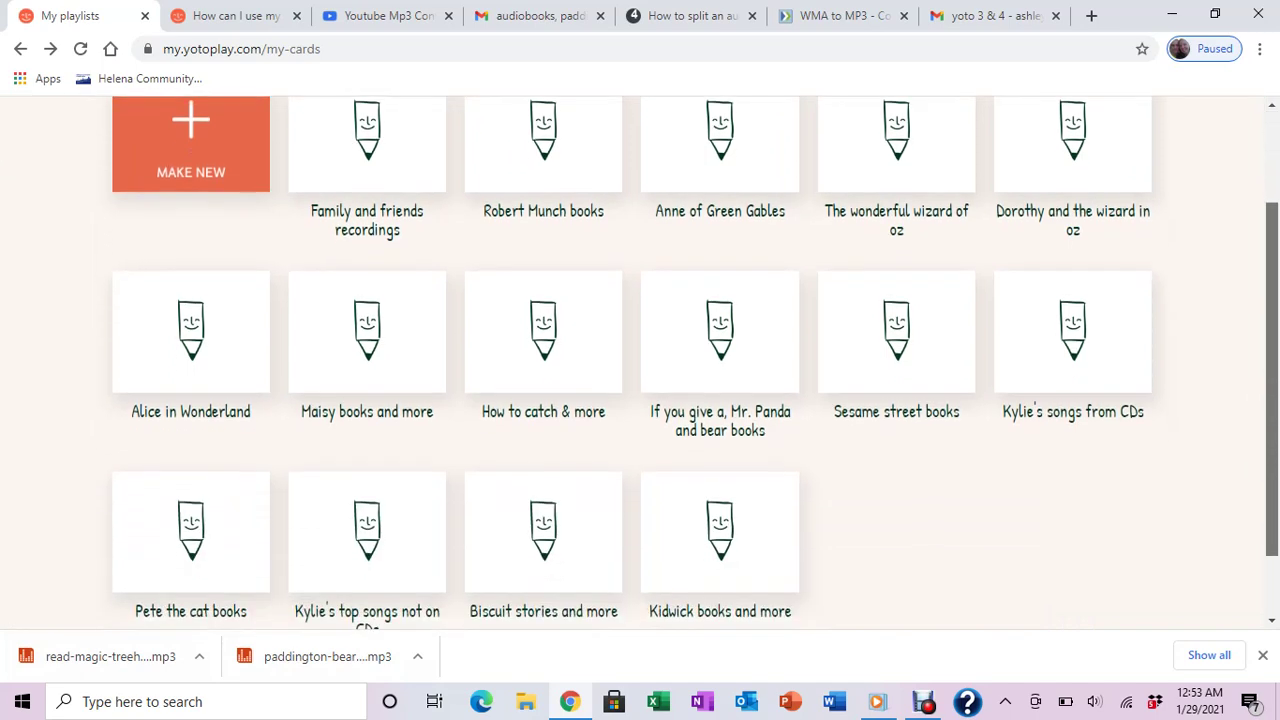
scroll(640, 367, up, 2)
scroll(640, 367, up, 1)
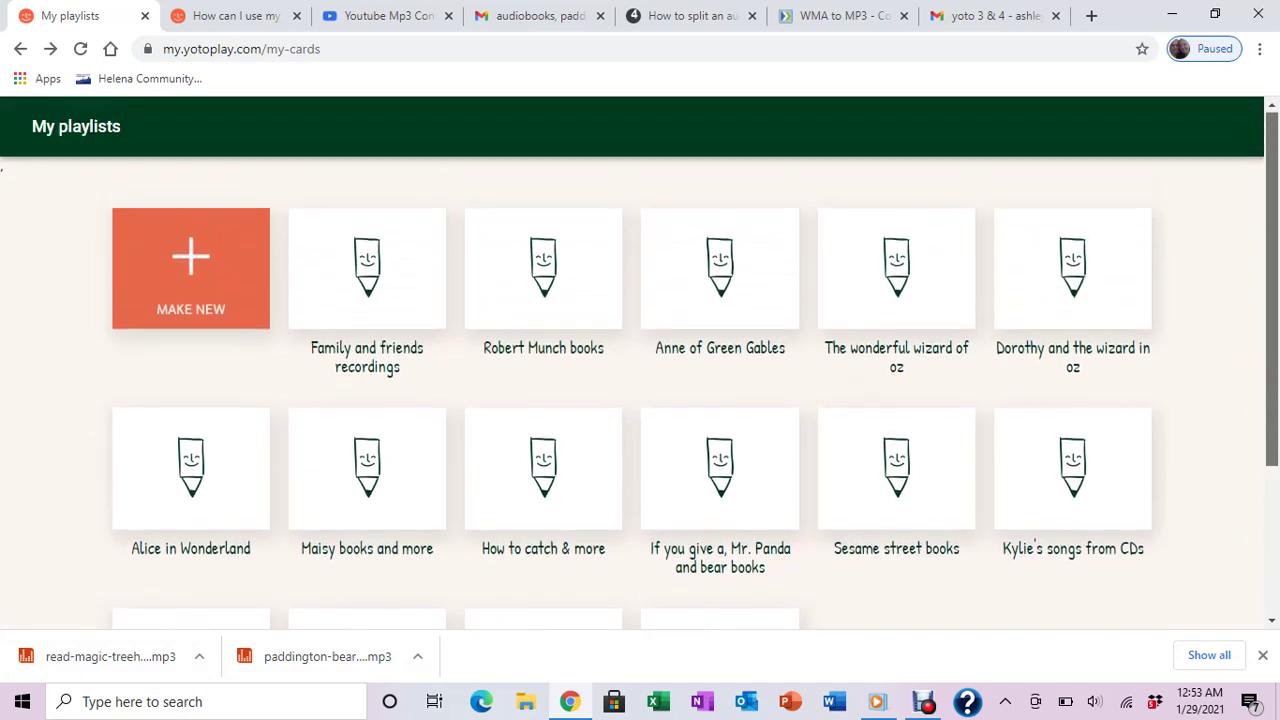
click(190, 268)
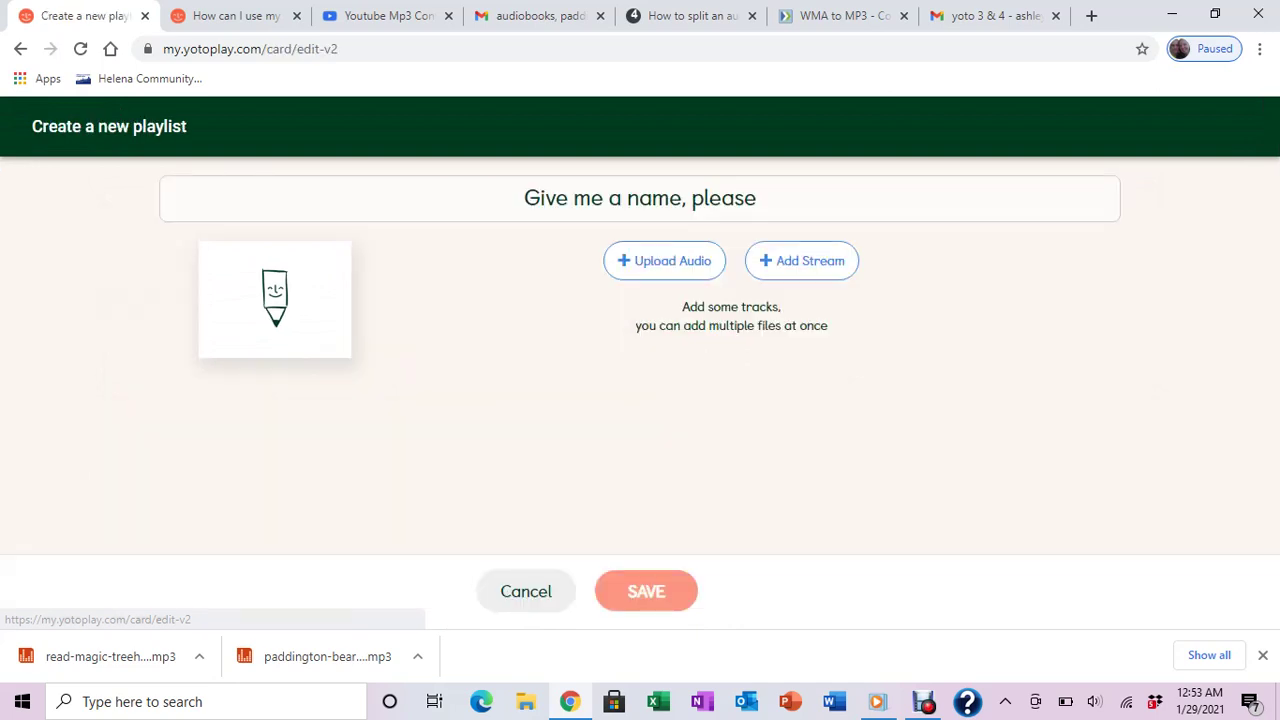
click(640, 200)
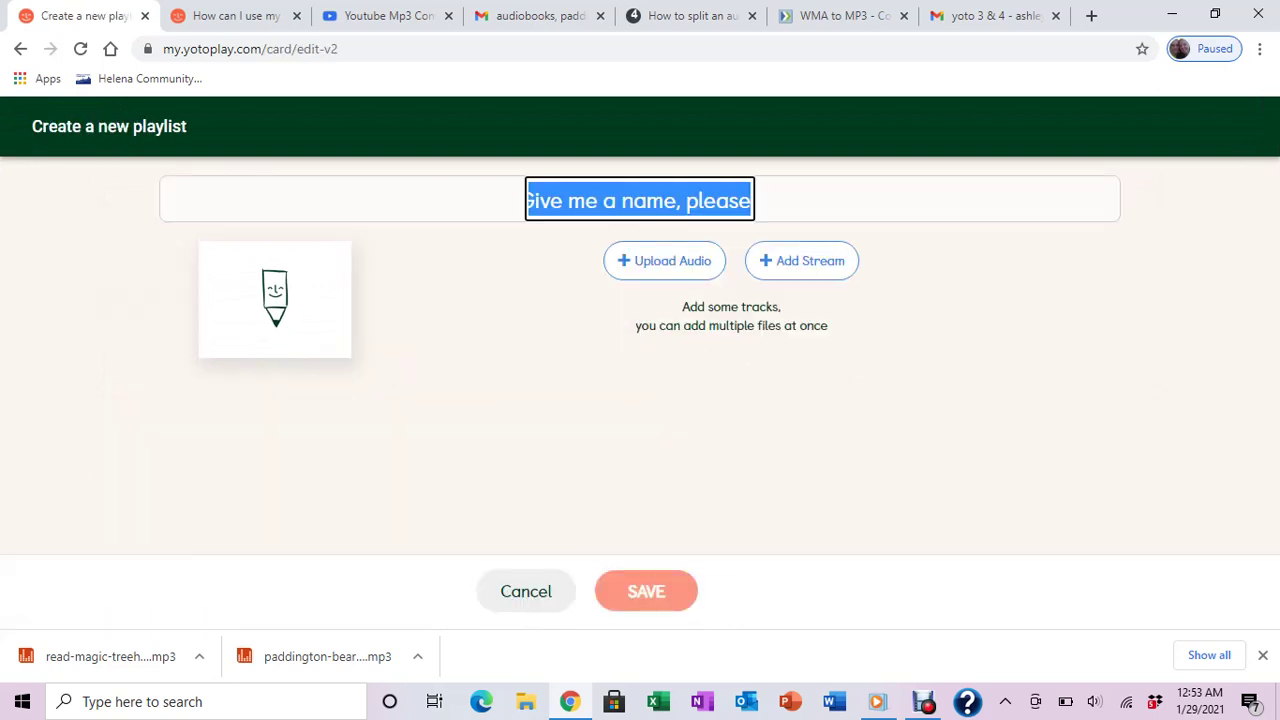
text(Paddington Beat)
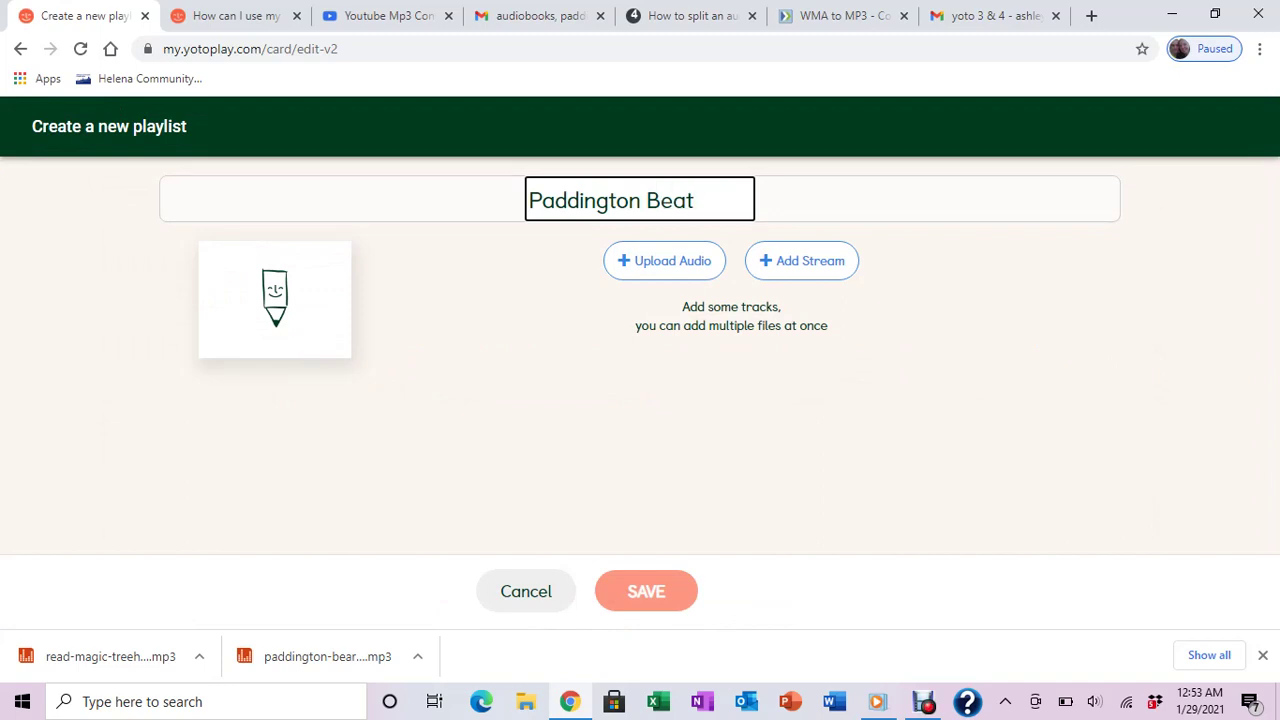
key(BackSpace)
text(r)
key(Return)
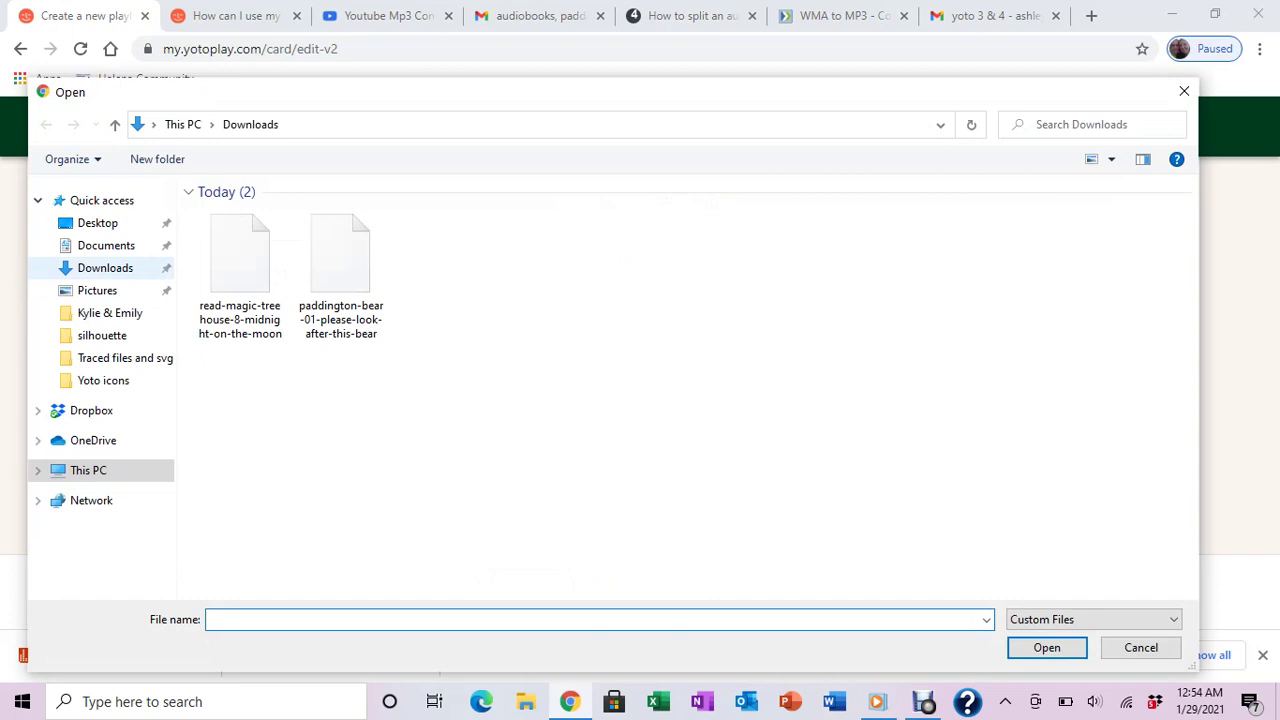
Upload paddington-bear-01-please-look-after-this-bear from Downloads as track 1
click(340, 255)
key(Return)
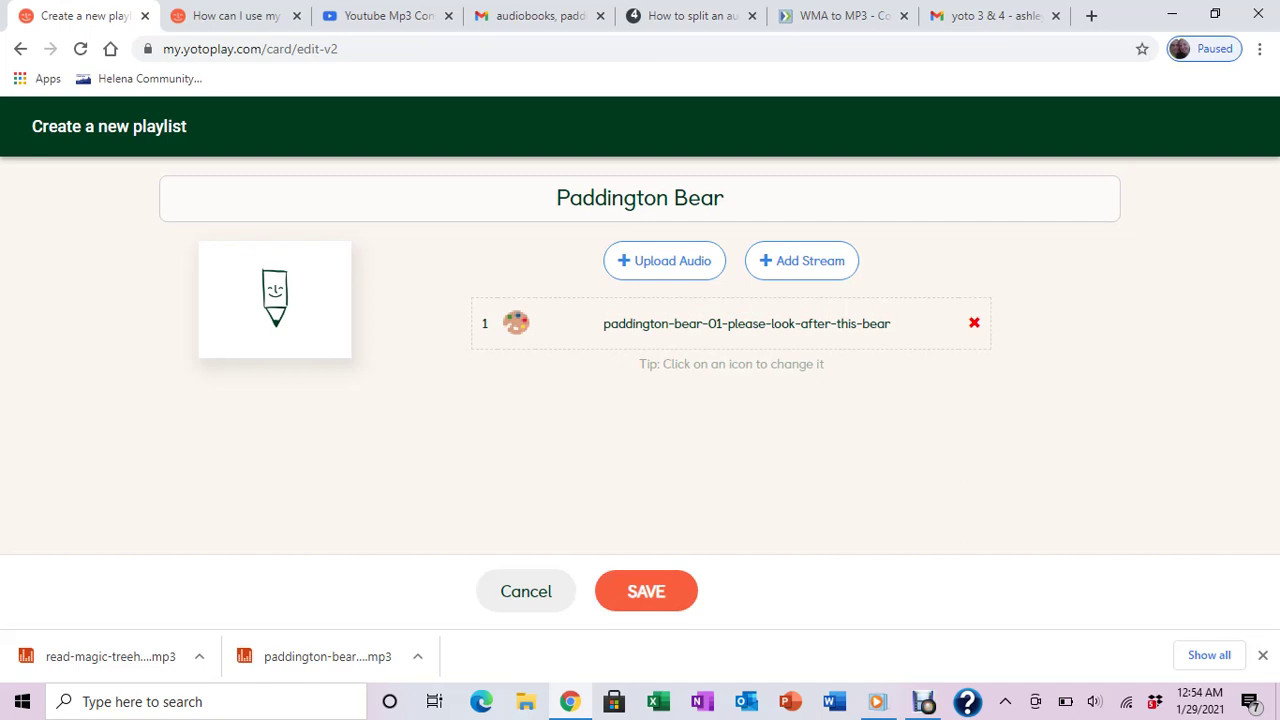
Set track 1's icon to the Paddington Bear icon from My Icons
click(516, 322)
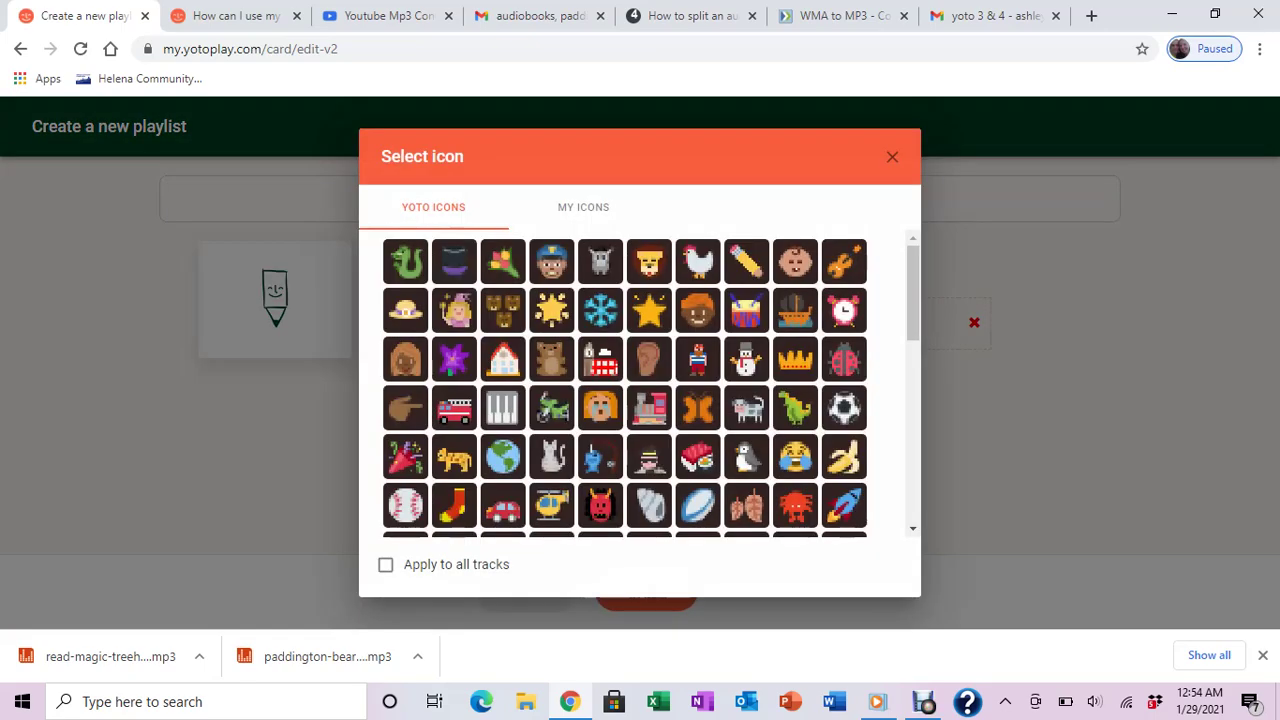
scroll(645, 385, down, 2)
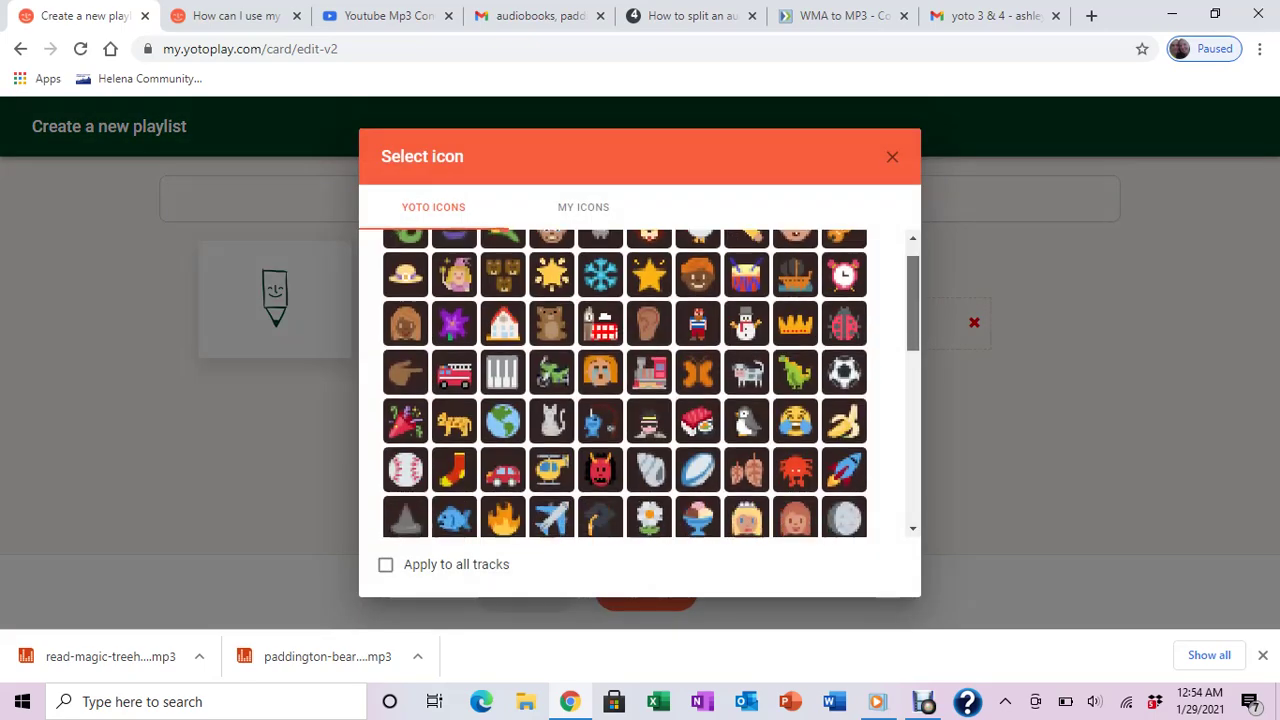
scroll(645, 385, down, 10)
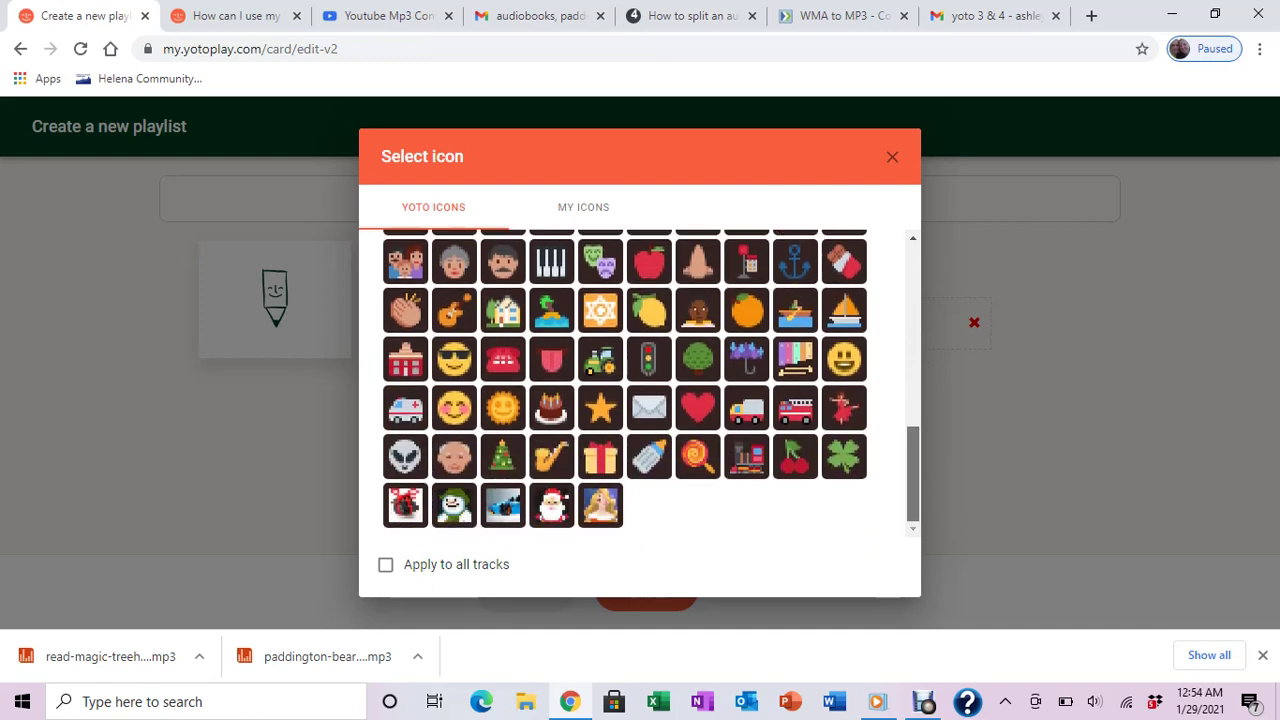
scroll(645, 385, up, 15)
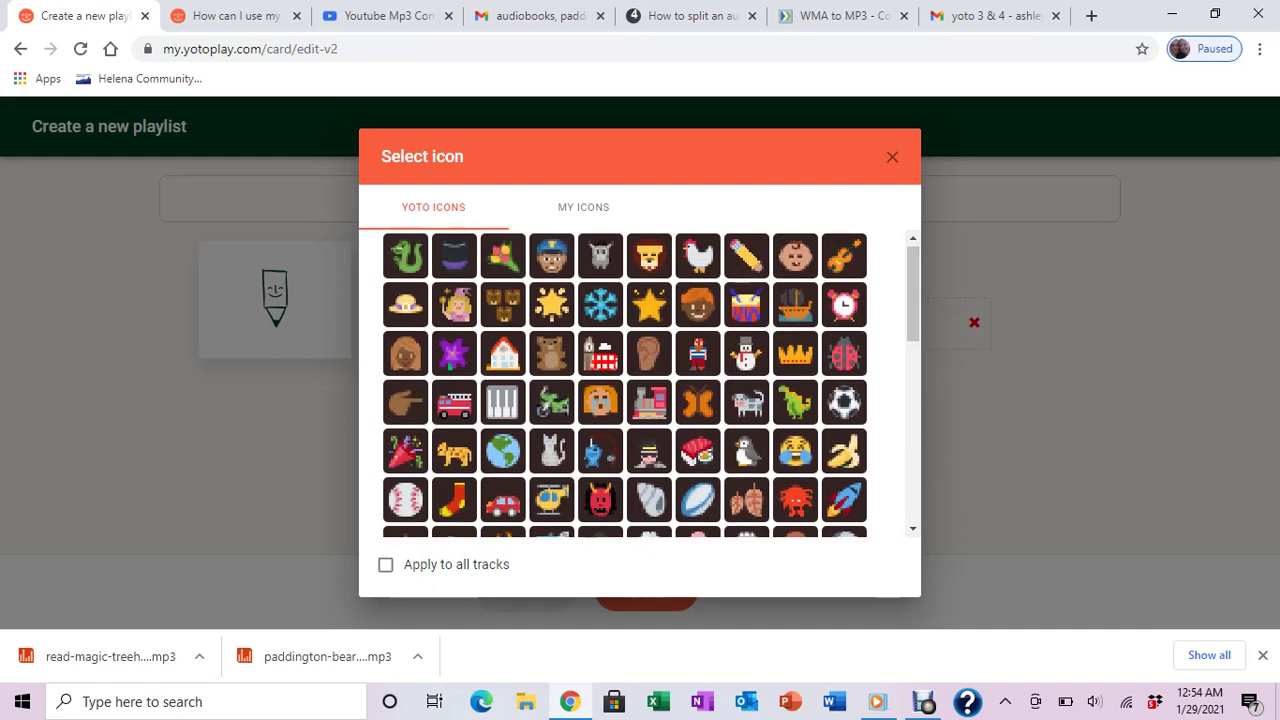
click(583, 207)
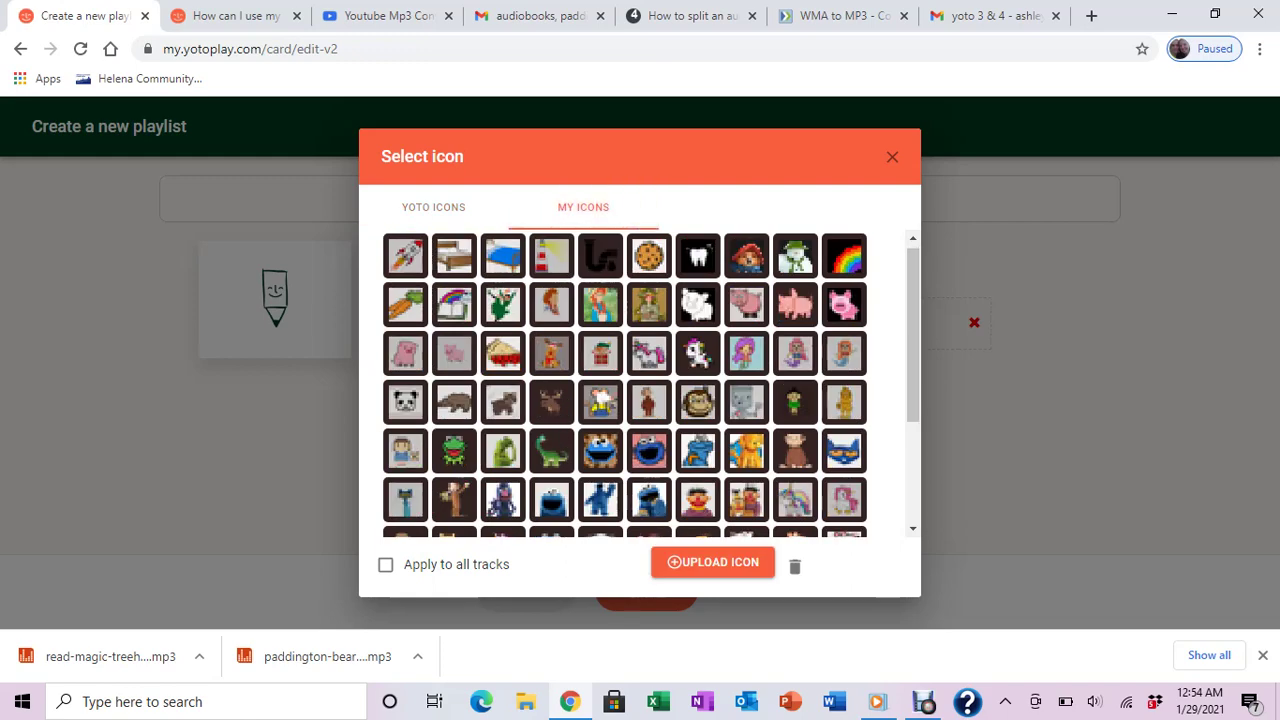
click(746, 255)
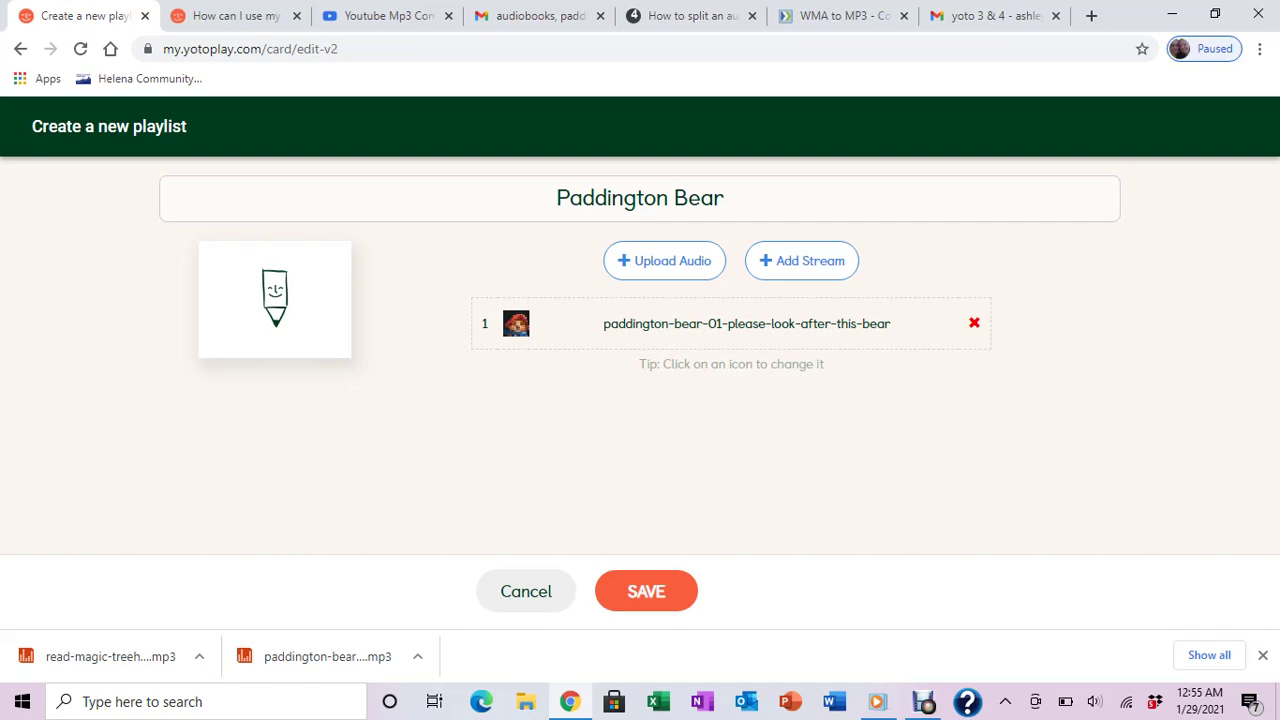
Save the Paddington Bear playlist so it appears first in My playlists
click(646, 591)
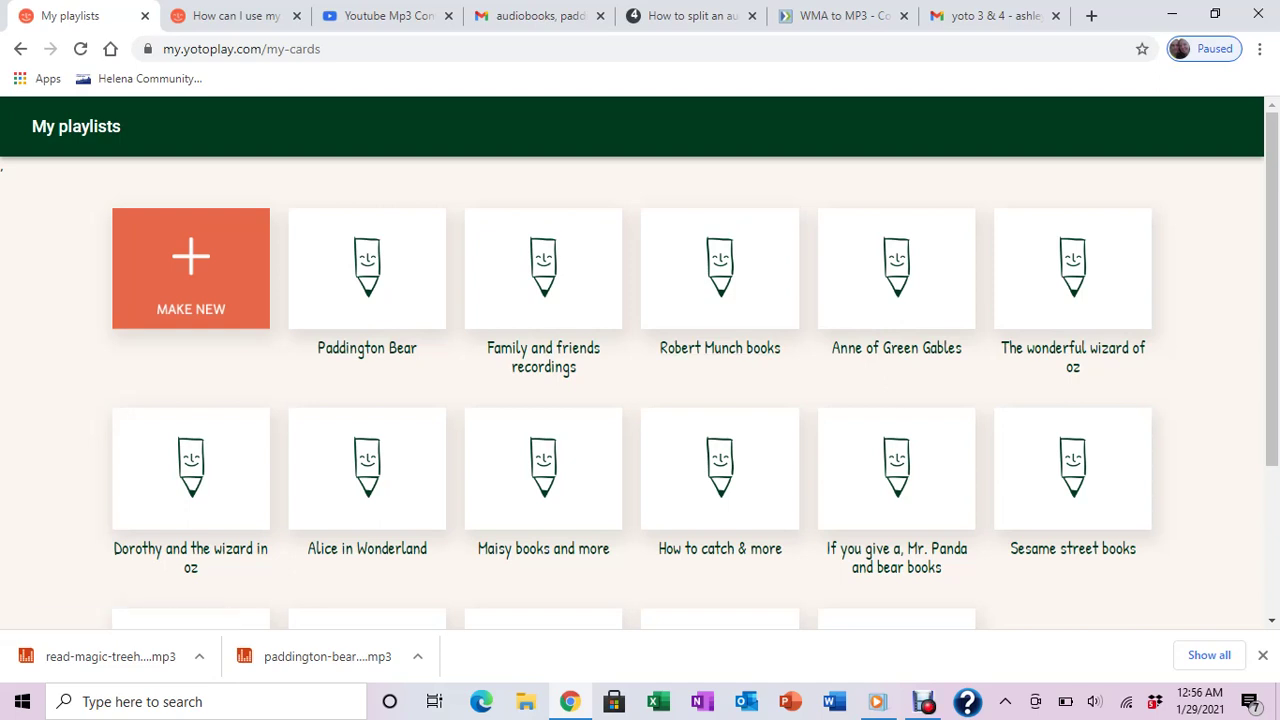
Scroll through the cover images in the yoto 3.pdf Gmail preview, then go back to My playlists
click(990, 15)
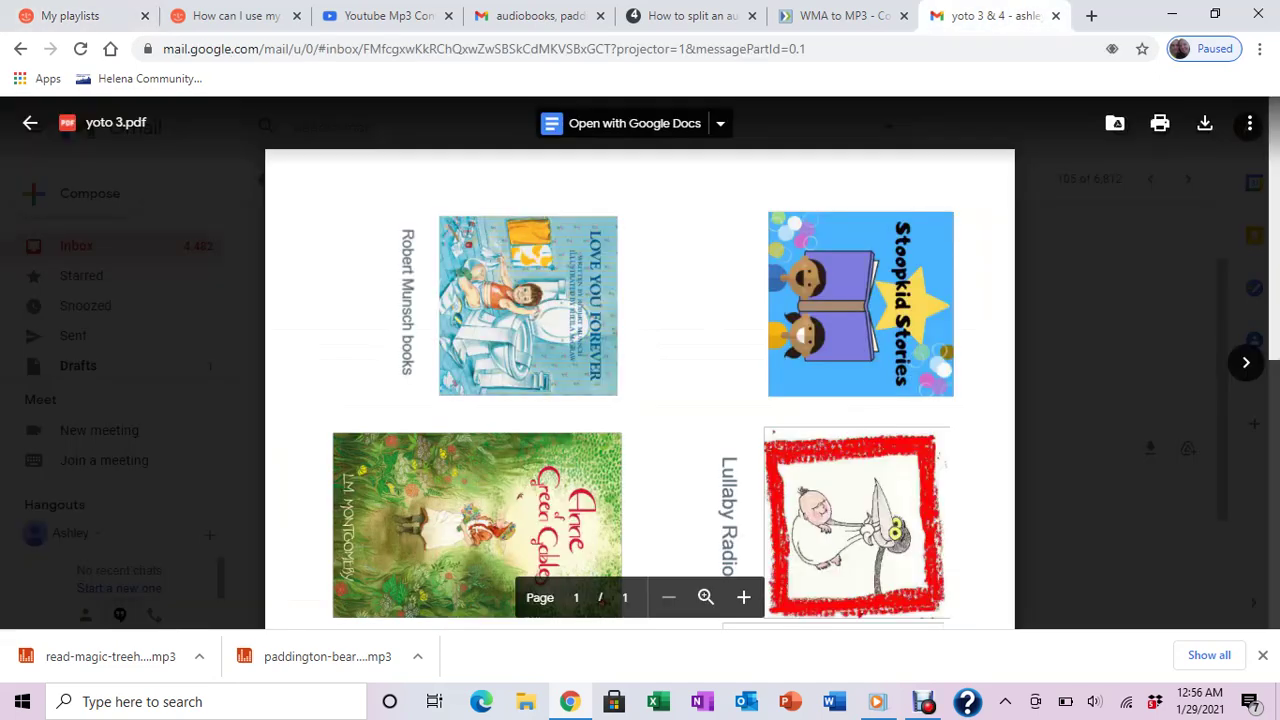
scroll(640, 380, down, 2)
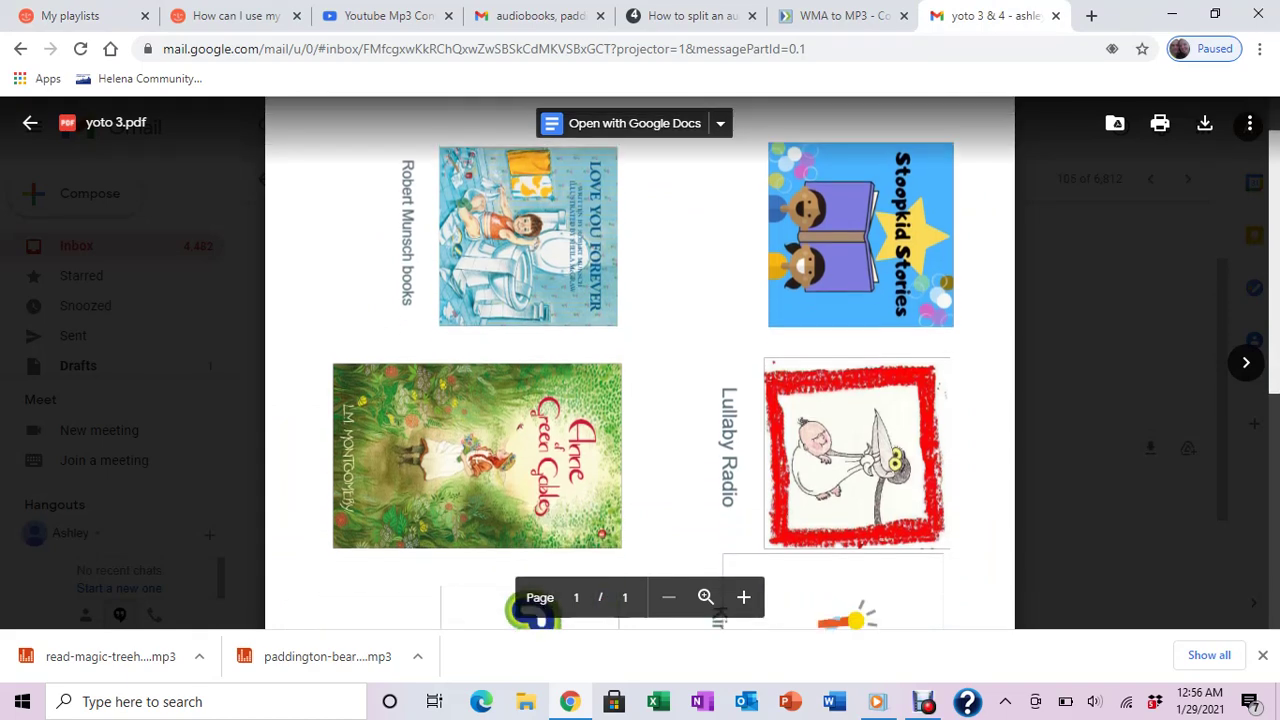
scroll(640, 380, down, 4)
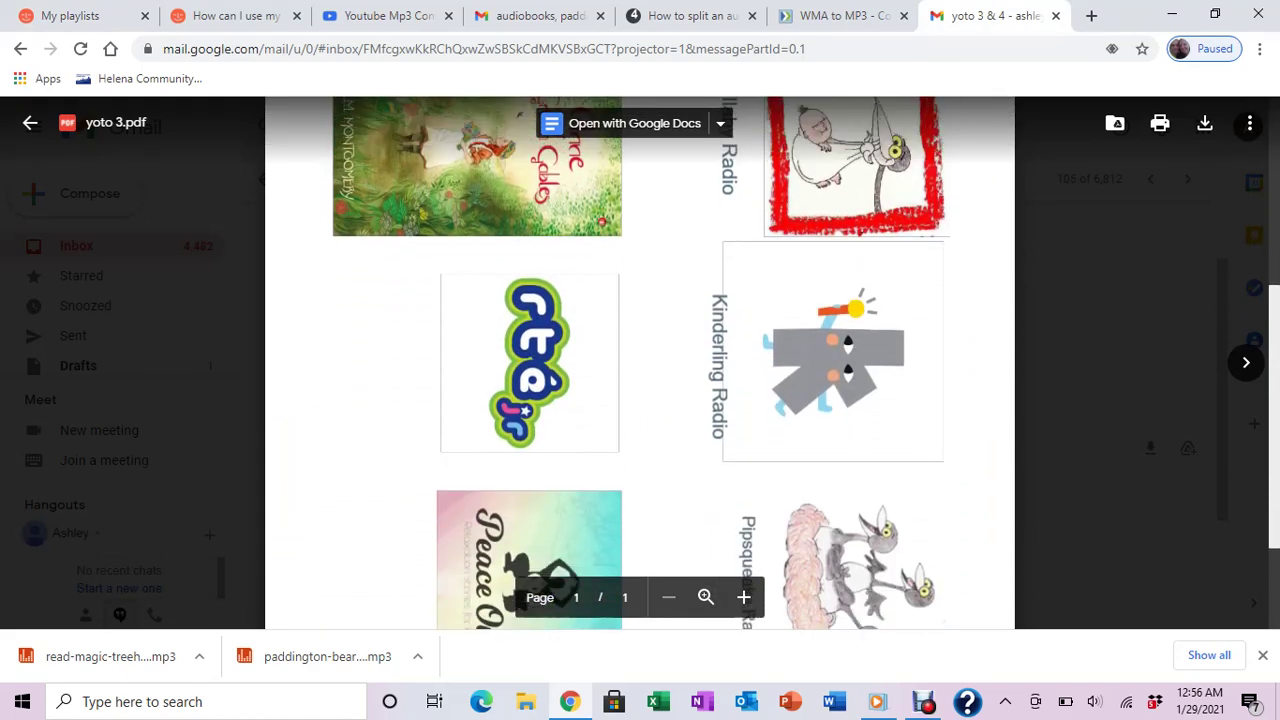
scroll(640, 380, down, 2)
scroll(640, 380, up, 2)
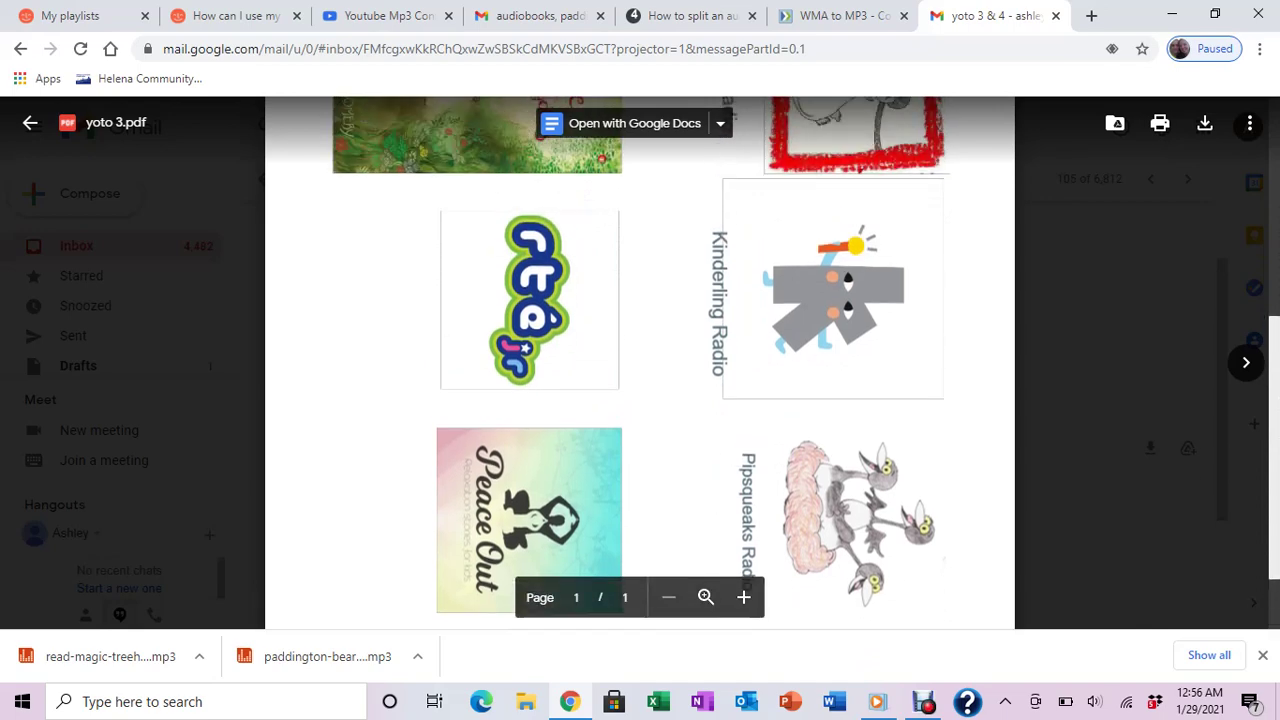
scroll(640, 380, up, 5)
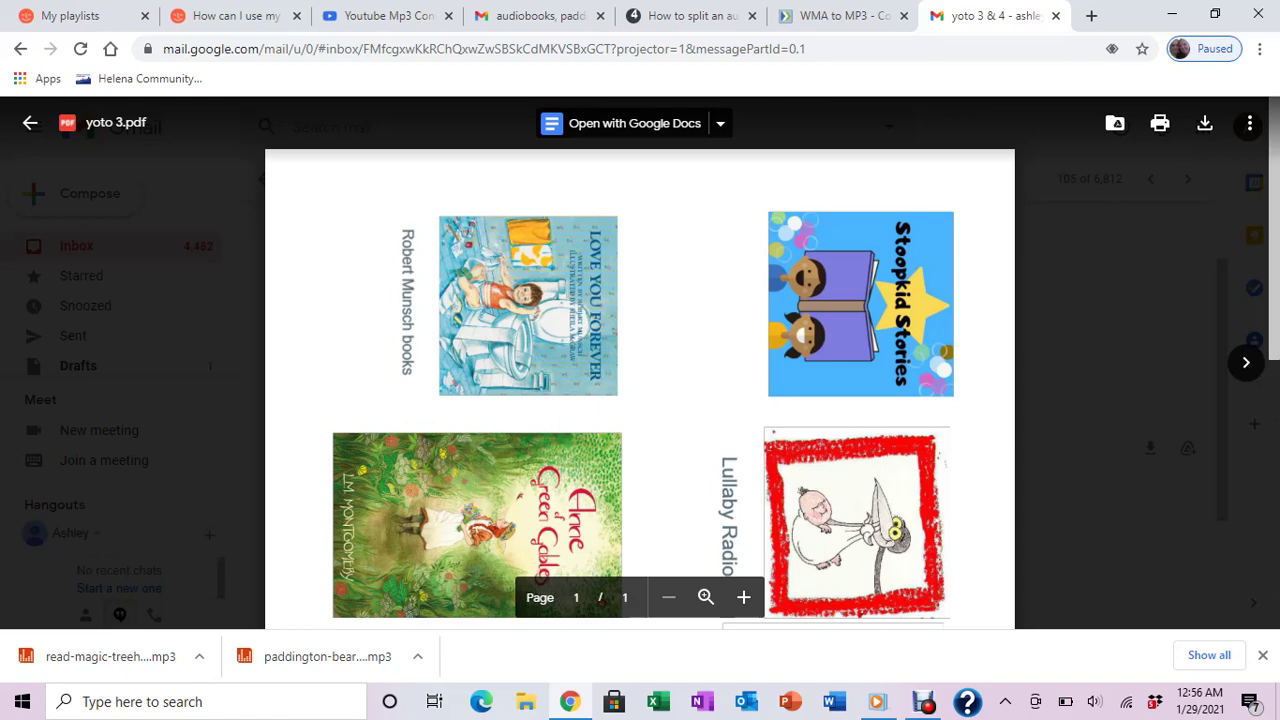
scroll(640, 390, down, 1)
scroll(640, 390, down, 3)
scroll(640, 390, down, 4)
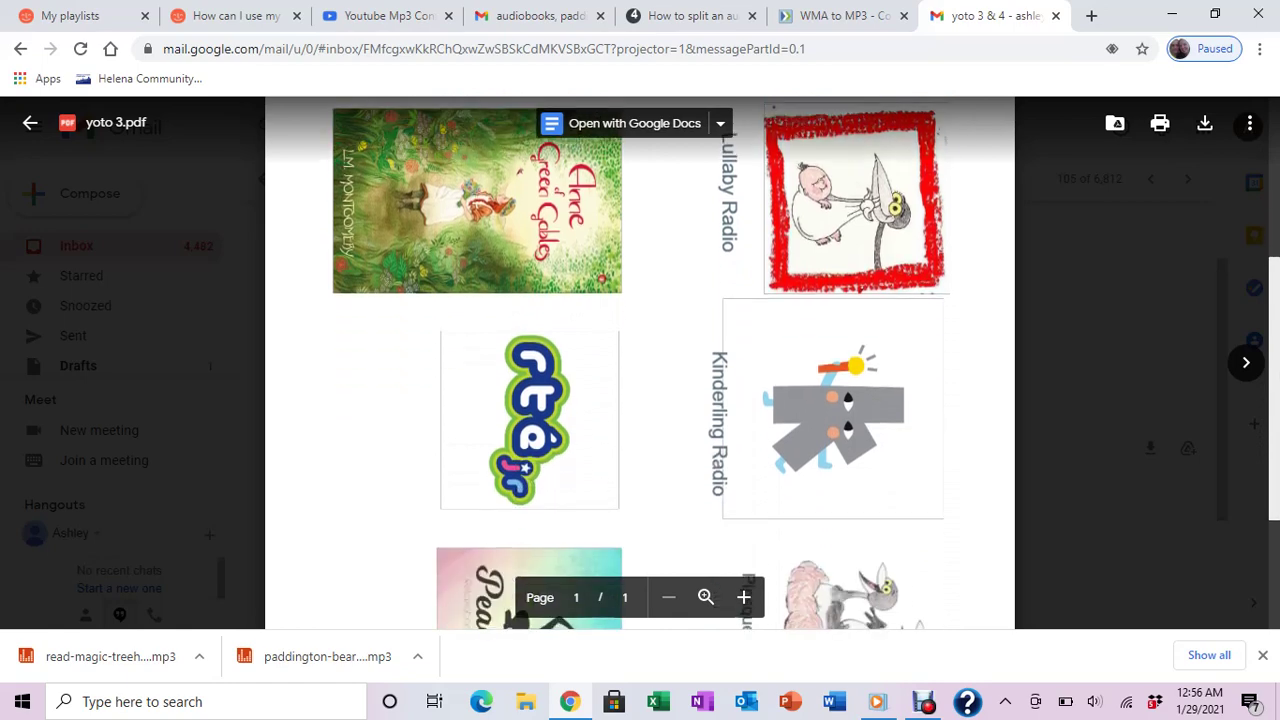
scroll(640, 390, up, 6)
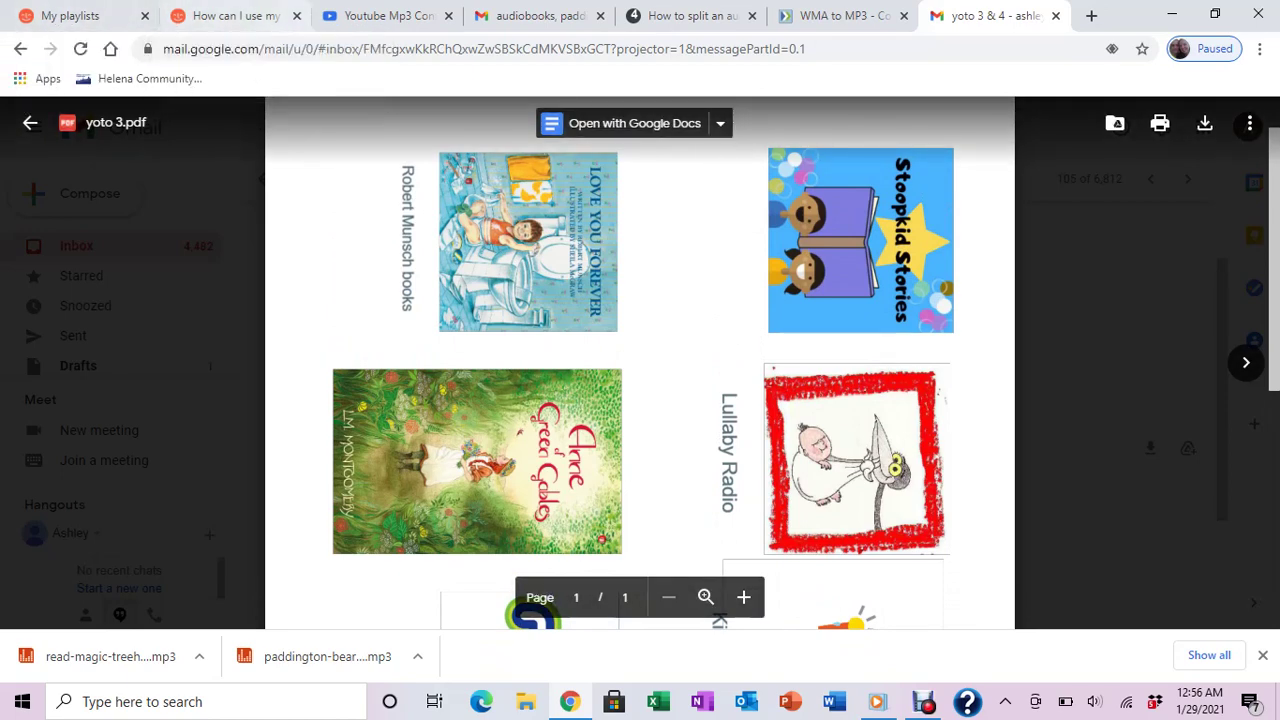
click(70, 16)
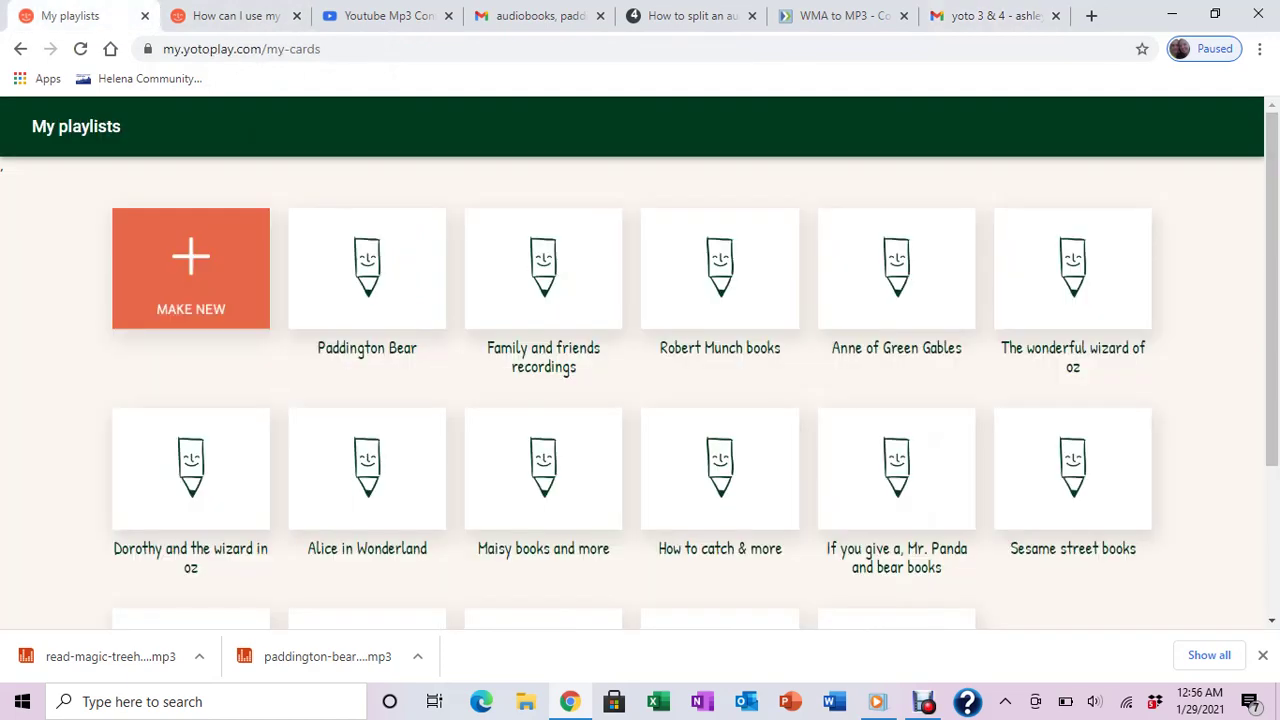
scroll(640, 360, down, 2)
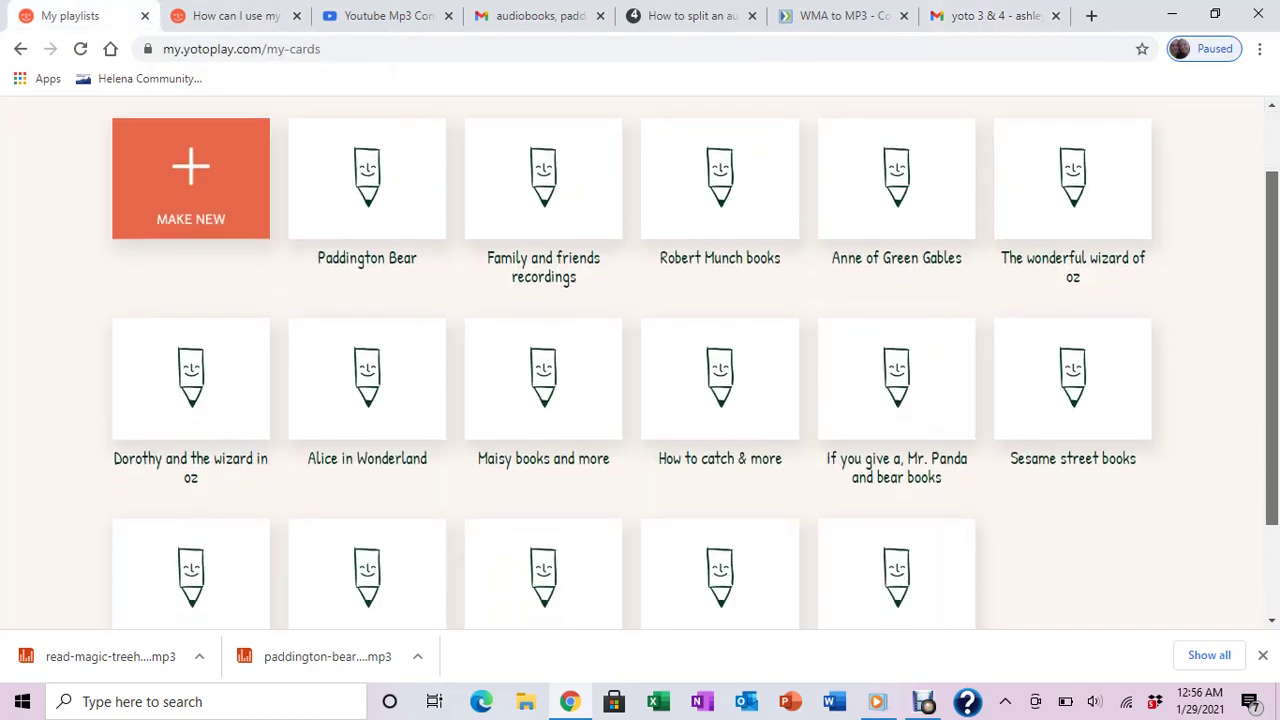
scroll(640, 360, down, 1)
scroll(640, 360, up, 2)
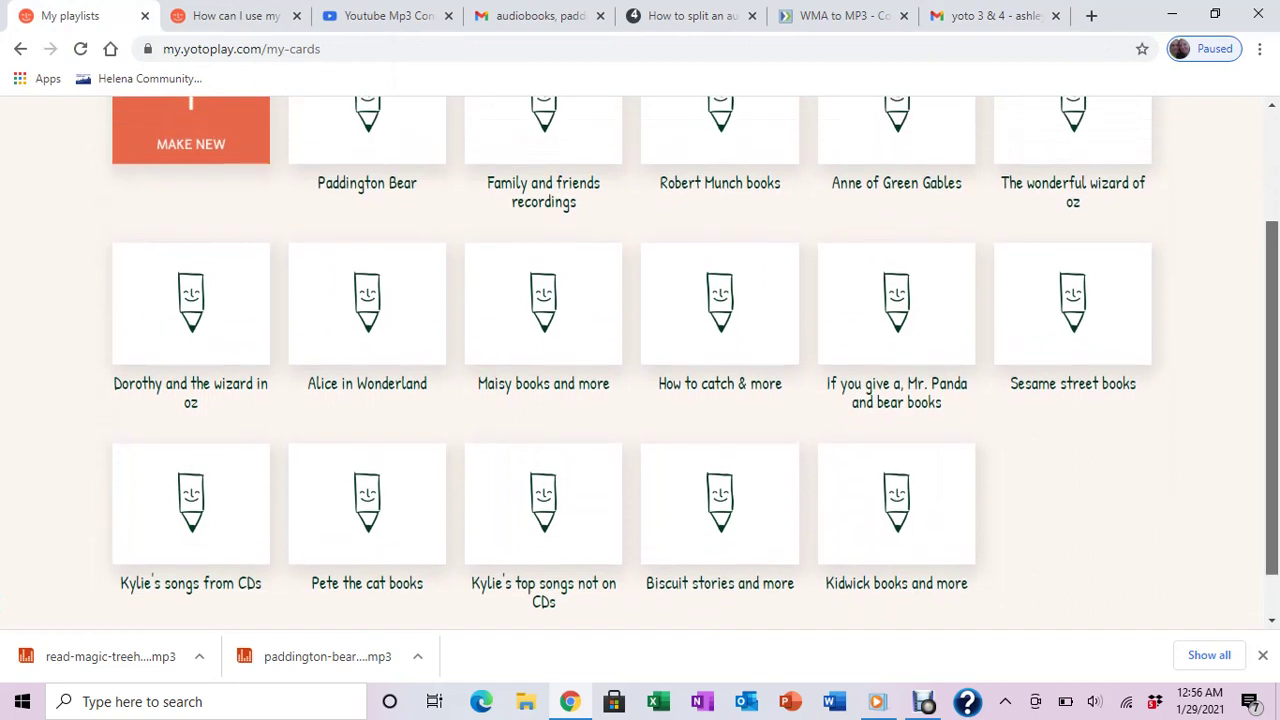
scroll(640, 363, up, 1)
scroll(640, 400, down, 1)
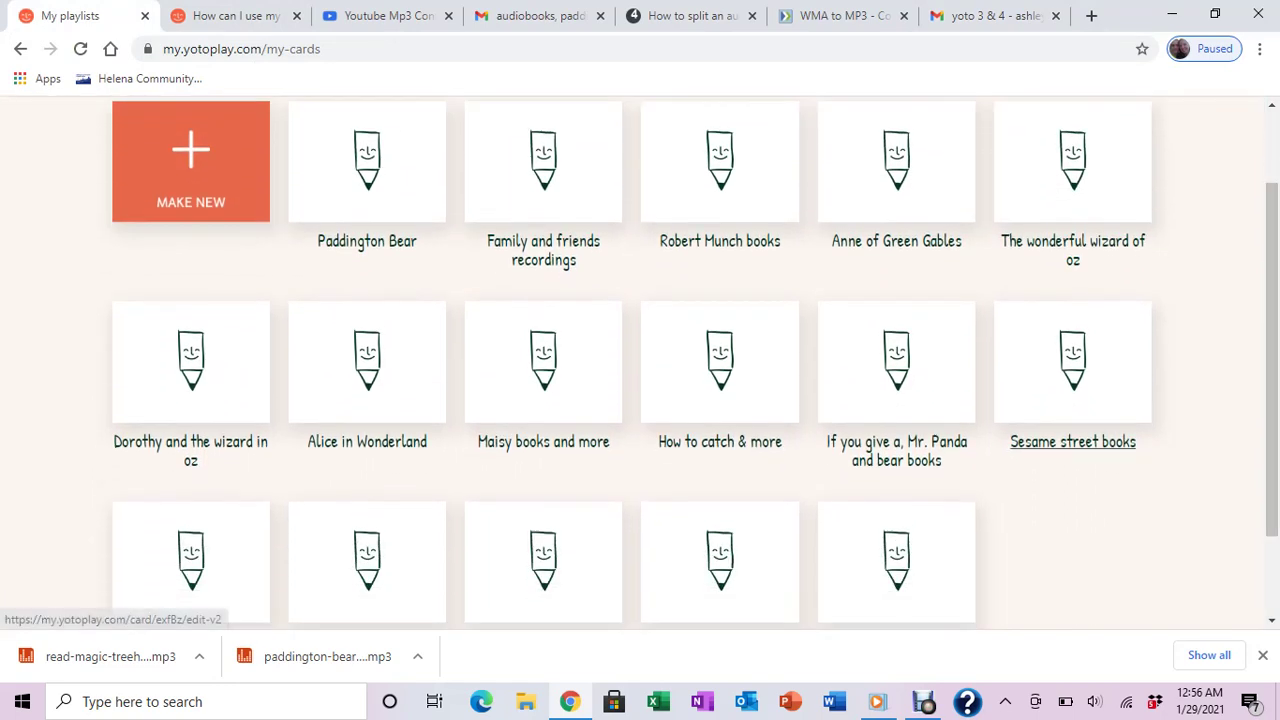
click(720, 241)
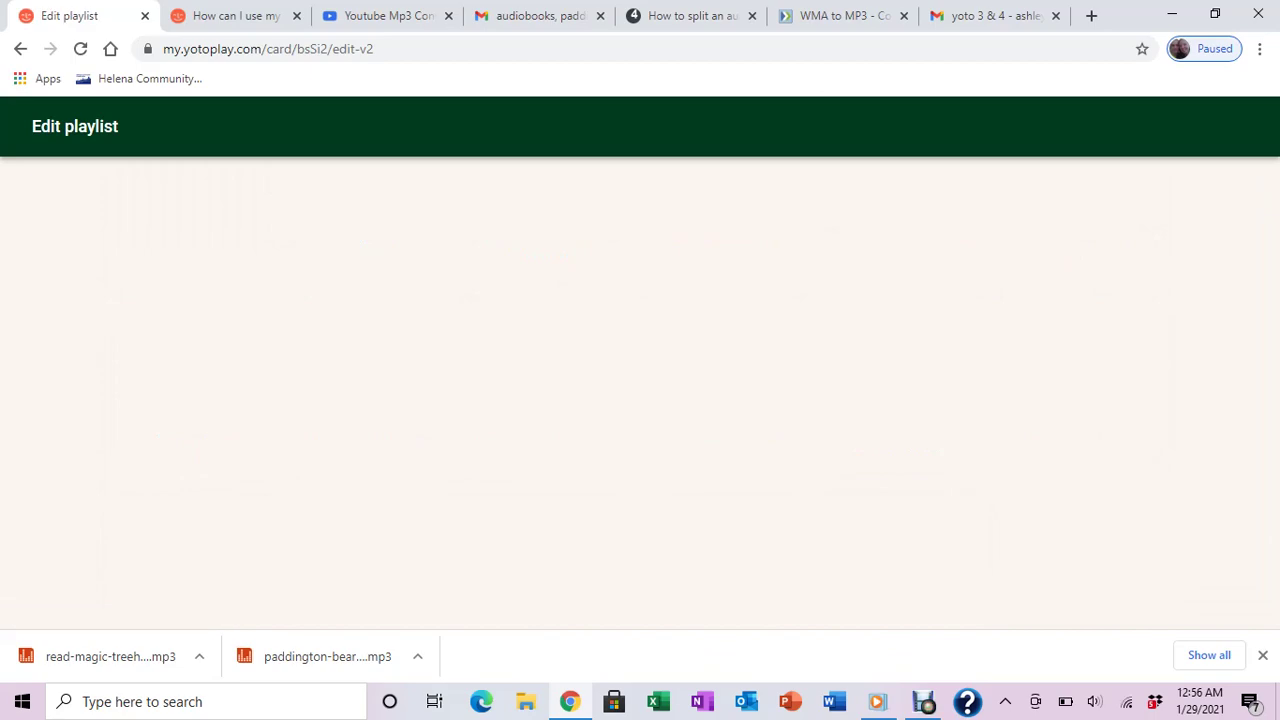
drag(1271, 158, 1271, 405)
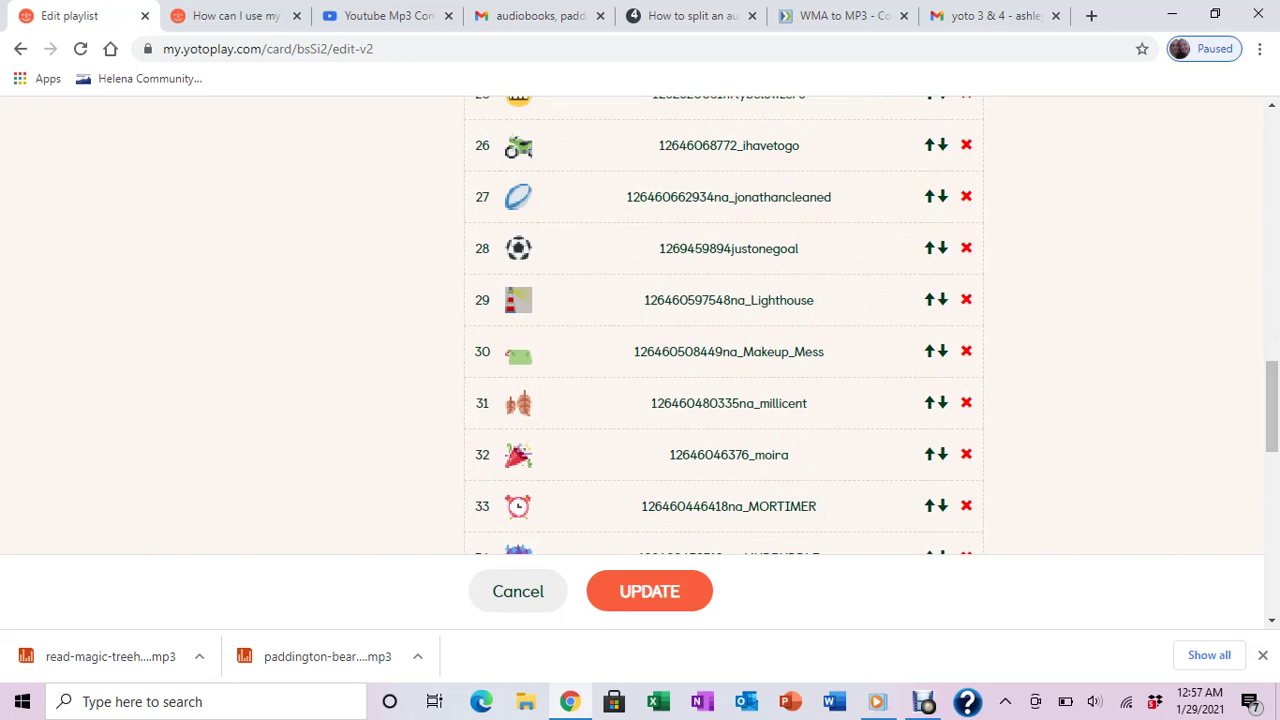
drag(1272, 407, 1272, 486)
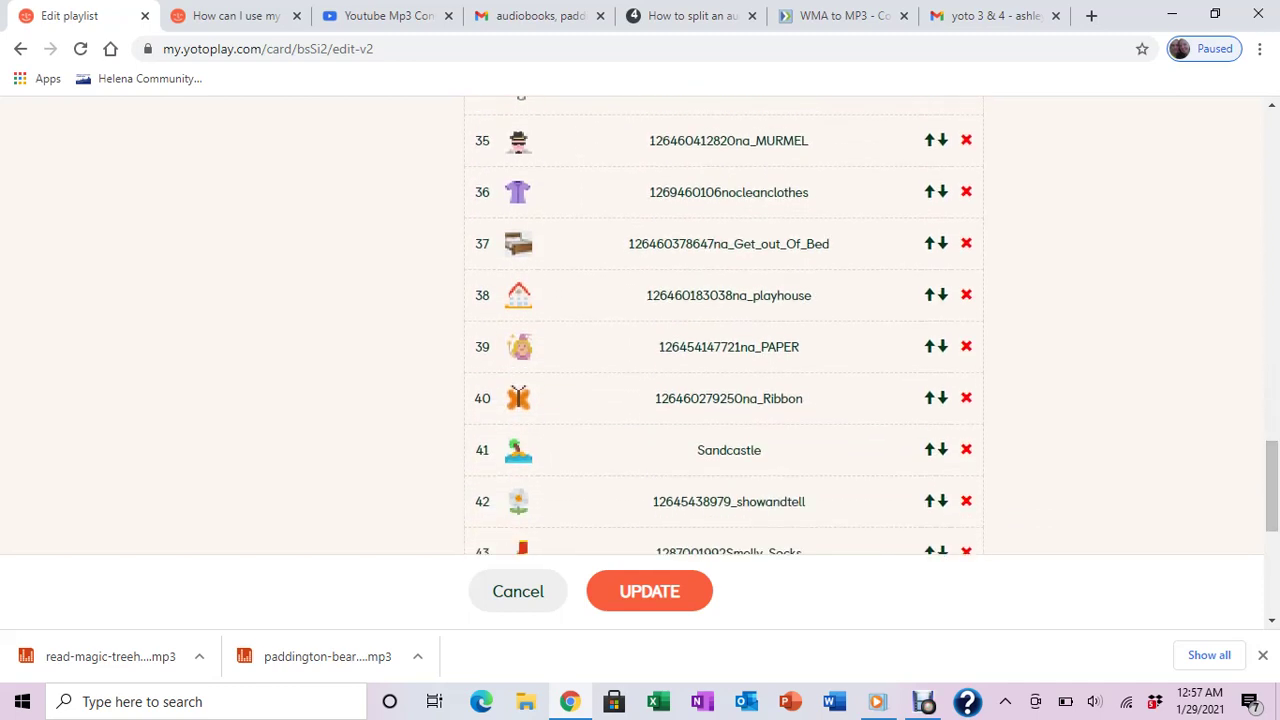
mouse_move(1272, 486)
mouse_down()
mouse_move(1272, 503)
mouse_move(1272, 184)
mouse_up()
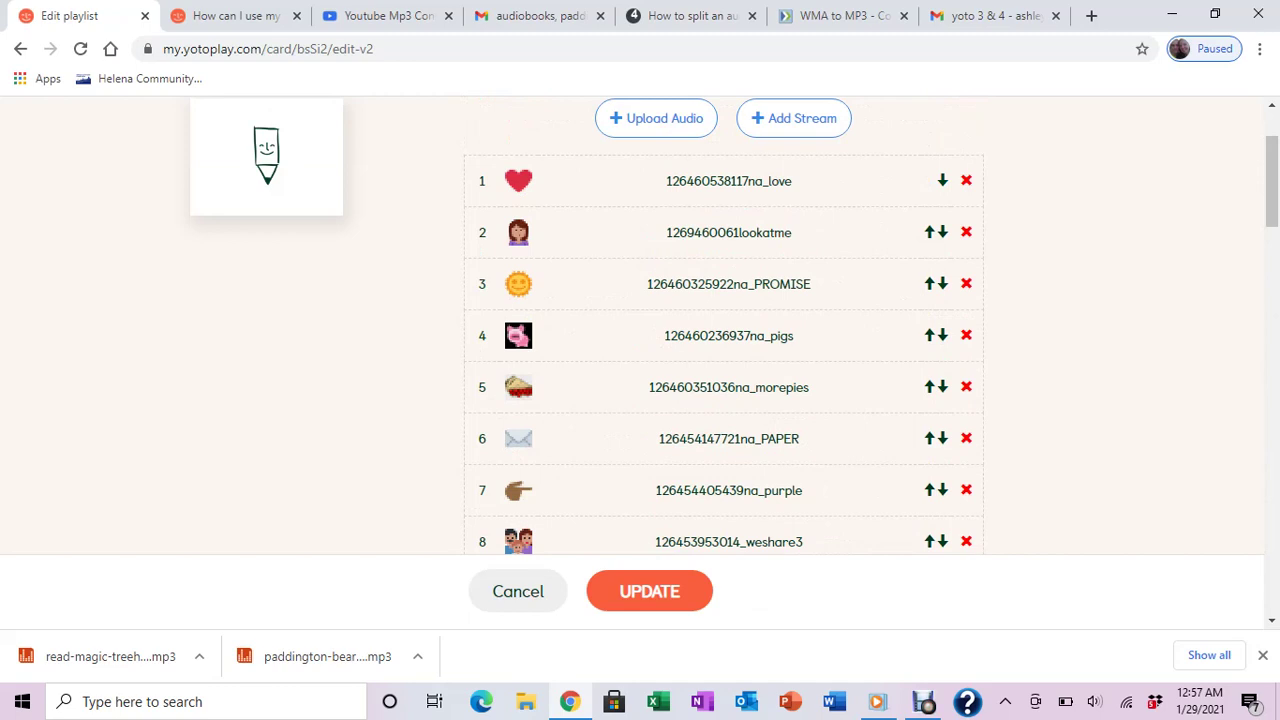
click(518, 591)
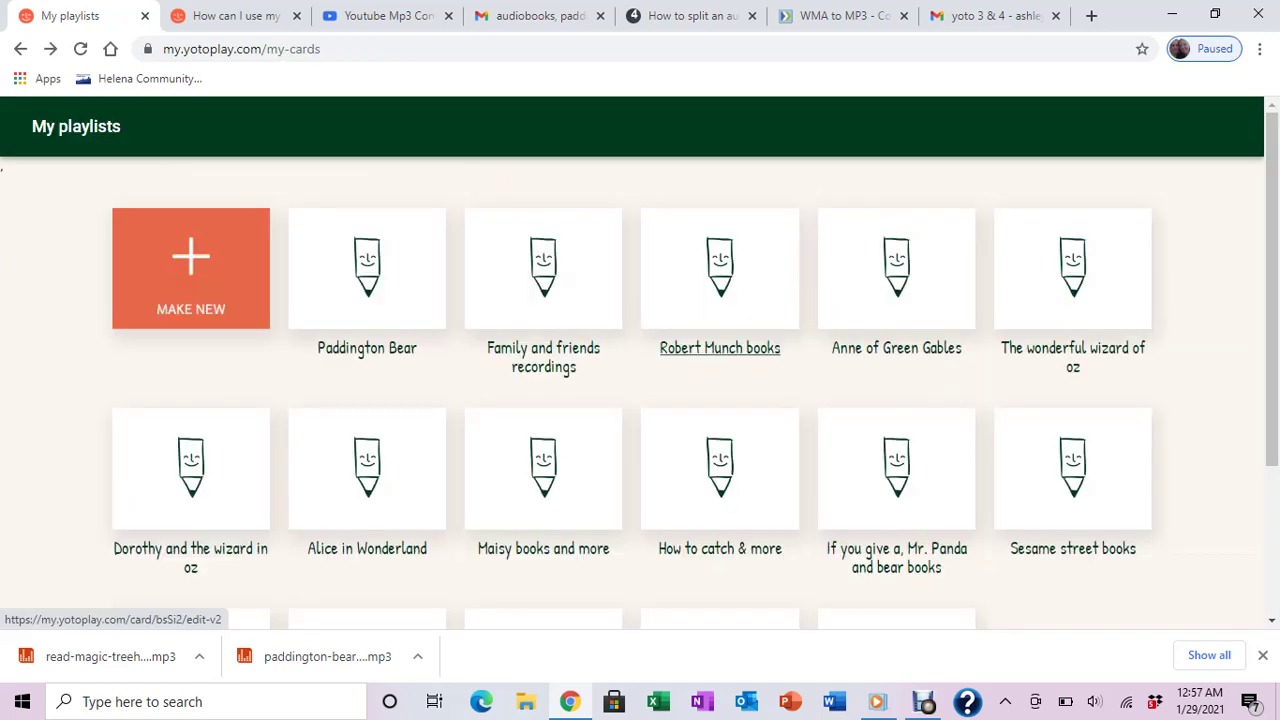
Glance at the yoto 3.pdf icon sheet again, then open the Paddington Bear playlist card
drag(1272, 290, 1272, 436)
scroll(640, 360, up, 3)
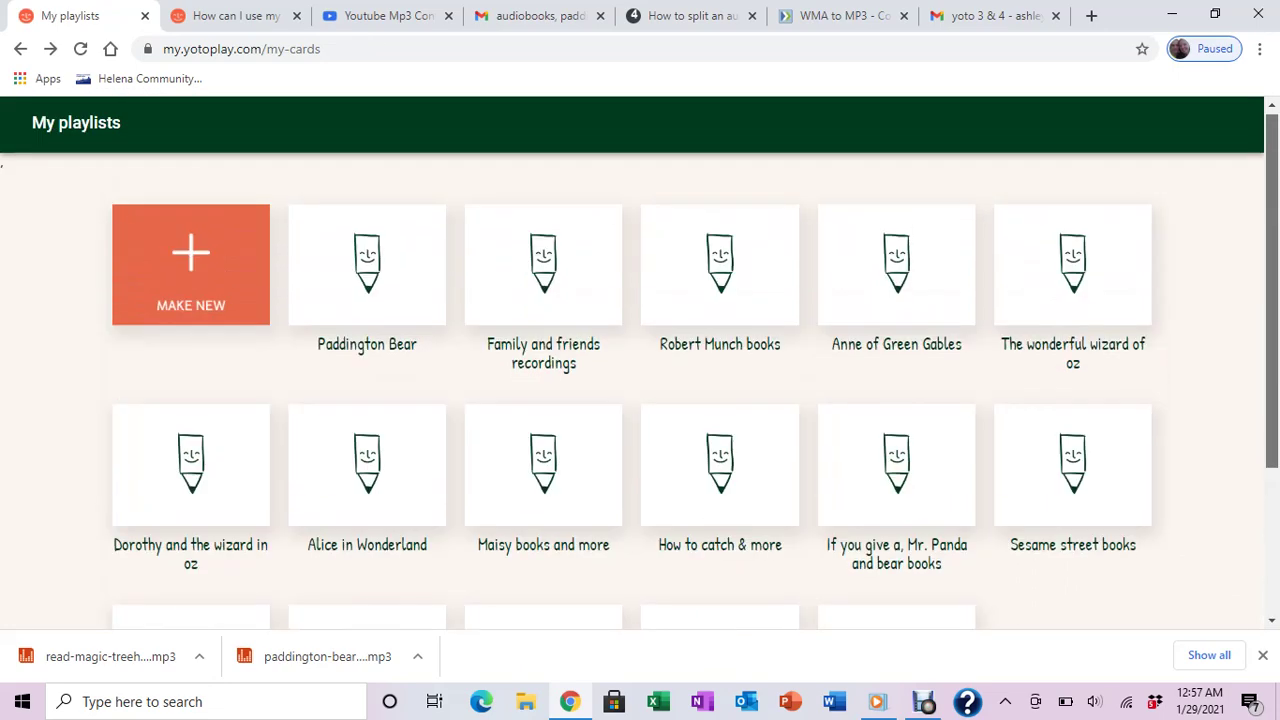
scroll(640, 360, down, 1)
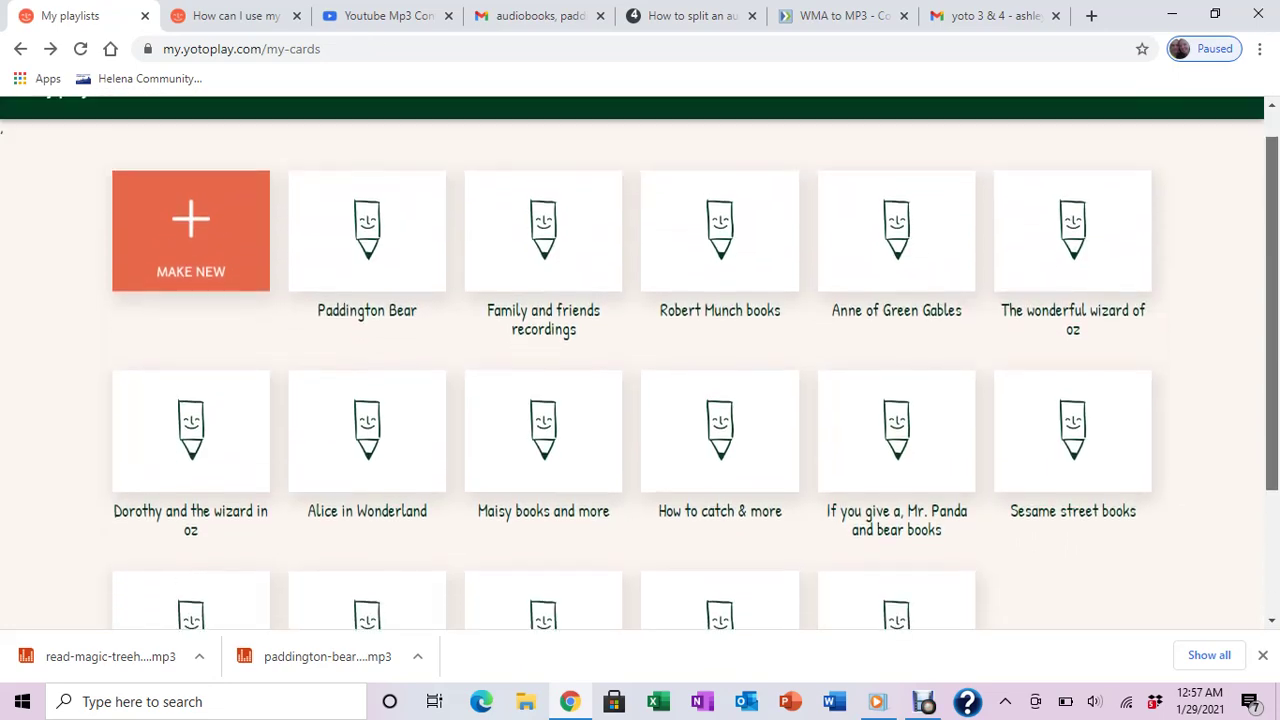
scroll(640, 360, down, 1)
scroll(640, 360, up, 3)
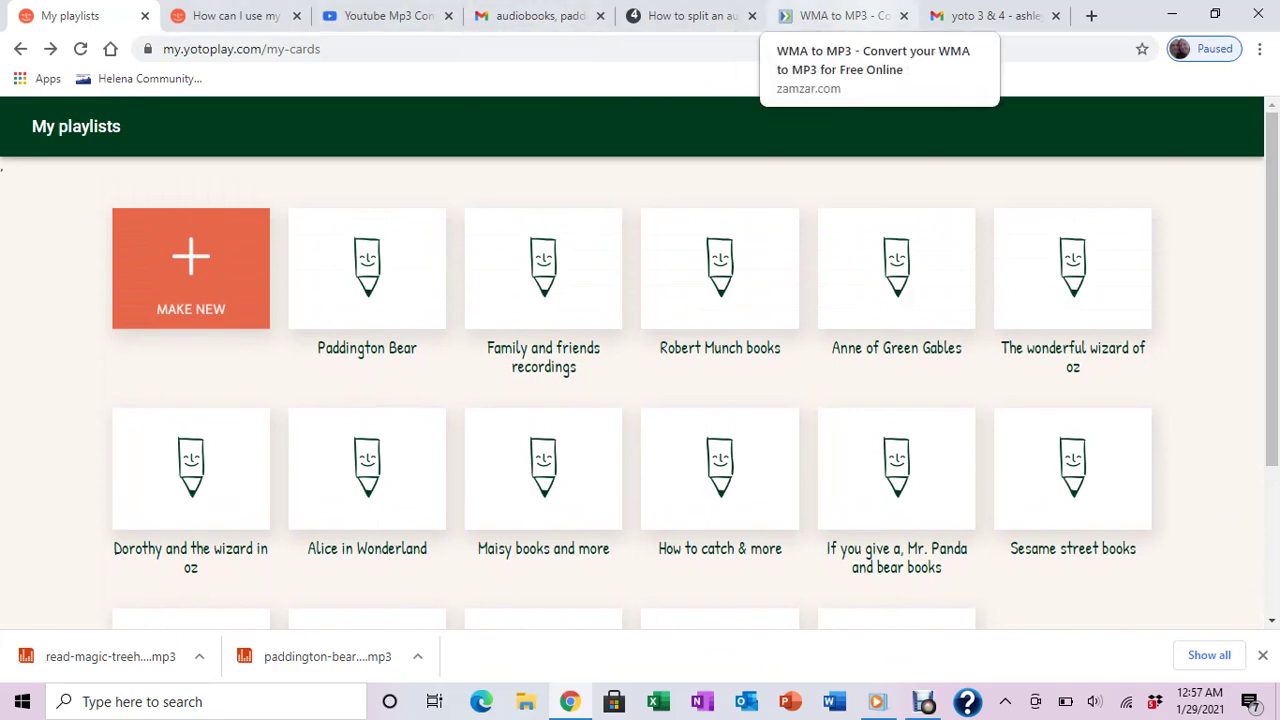
click(990, 15)
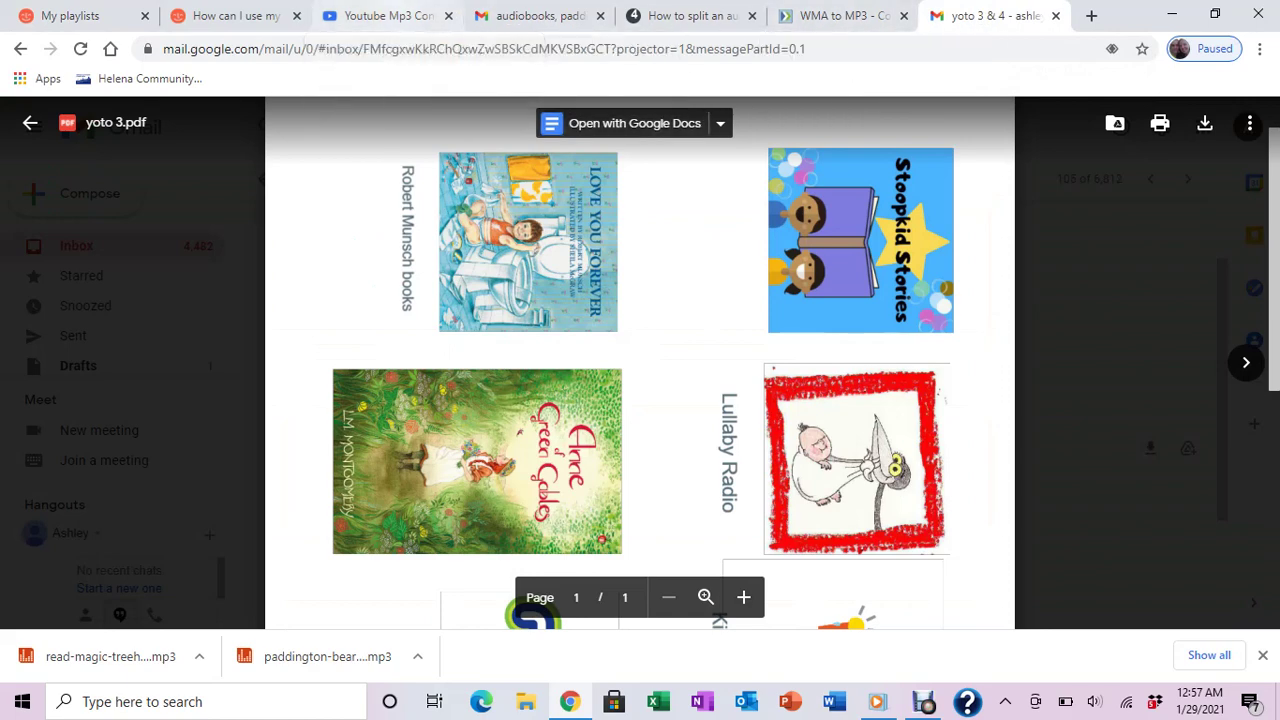
click(70, 15)
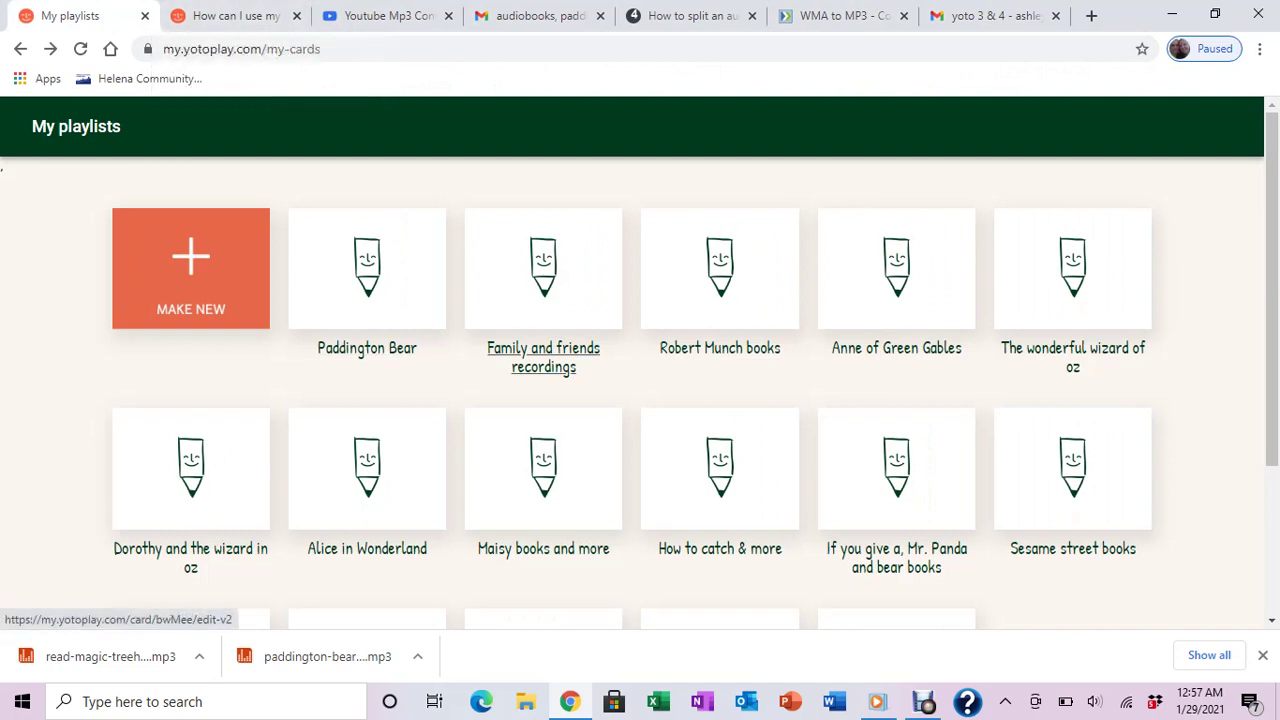
click(367, 290)
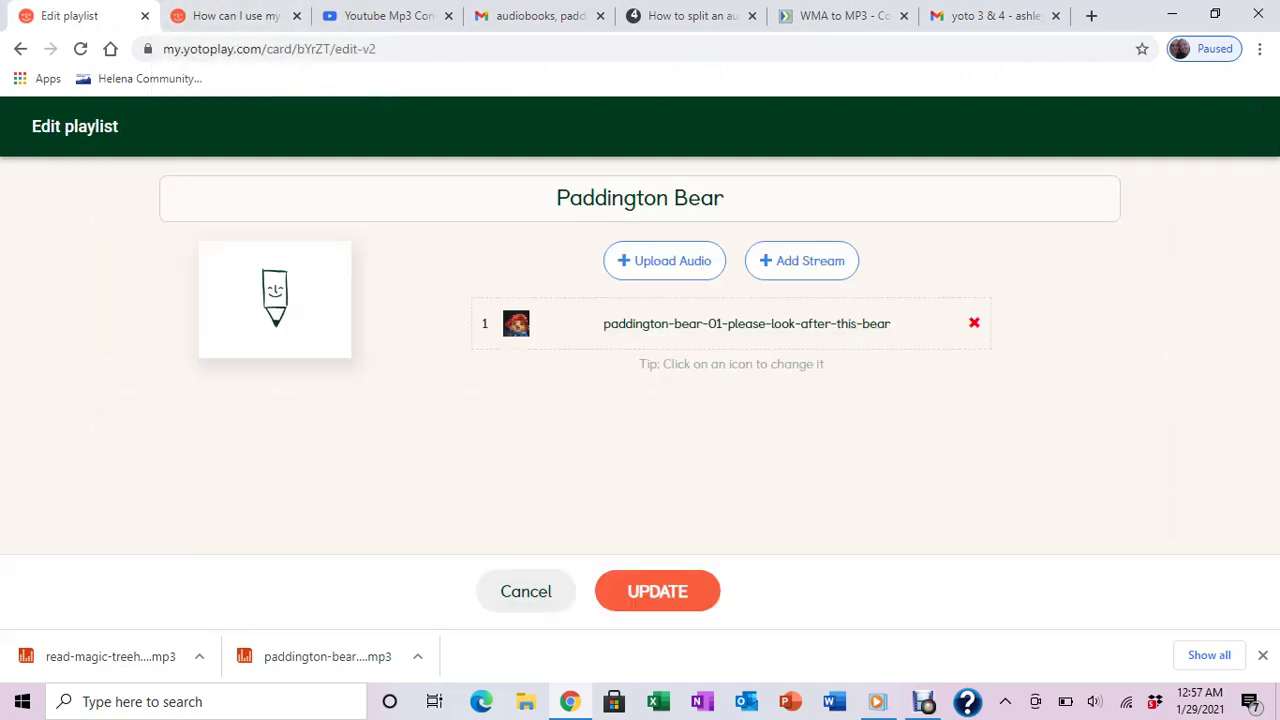
Upload the dorothy 2 picture from the Yoto icons folder under My Icons, then cancel the playlist edit
click(516, 323)
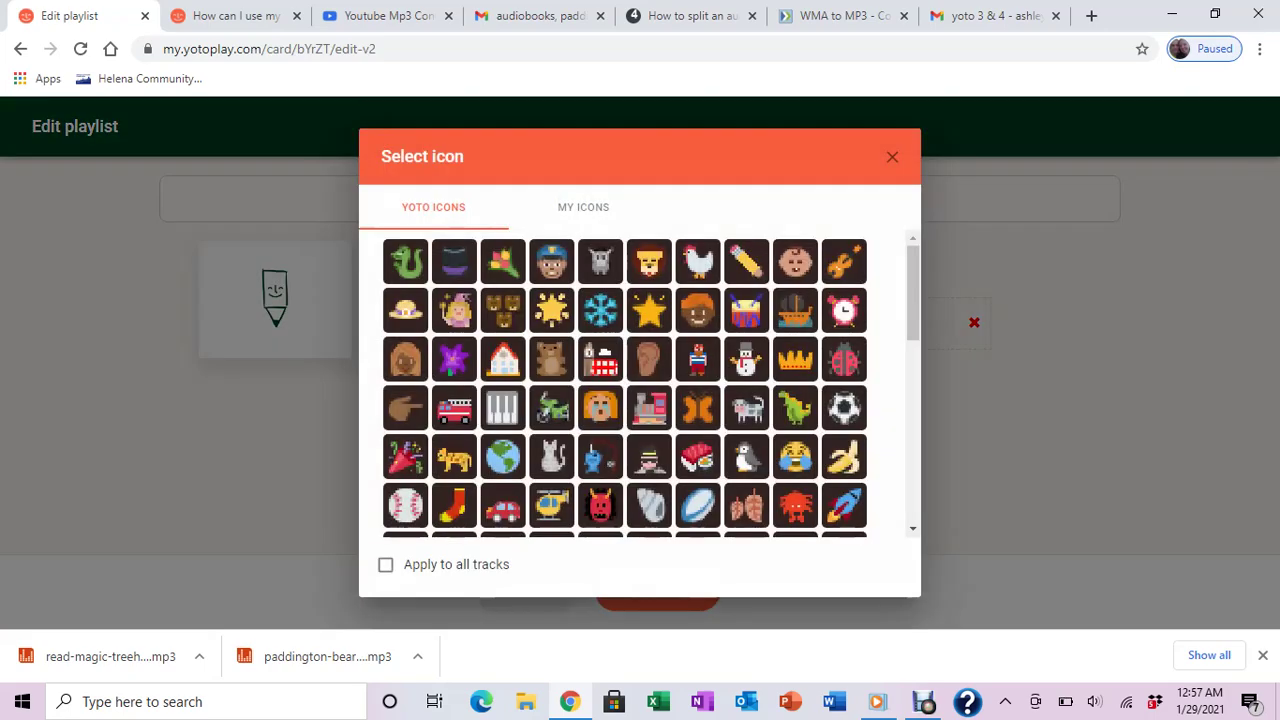
click(583, 207)
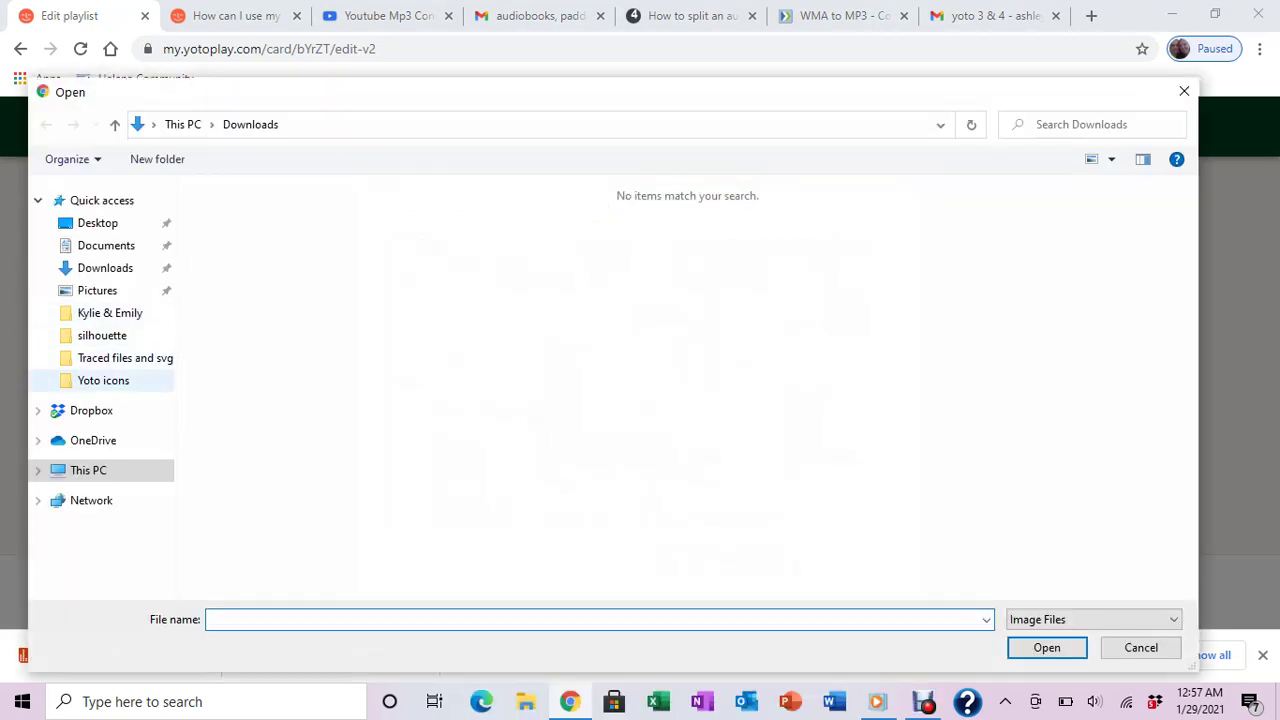
click(103, 380)
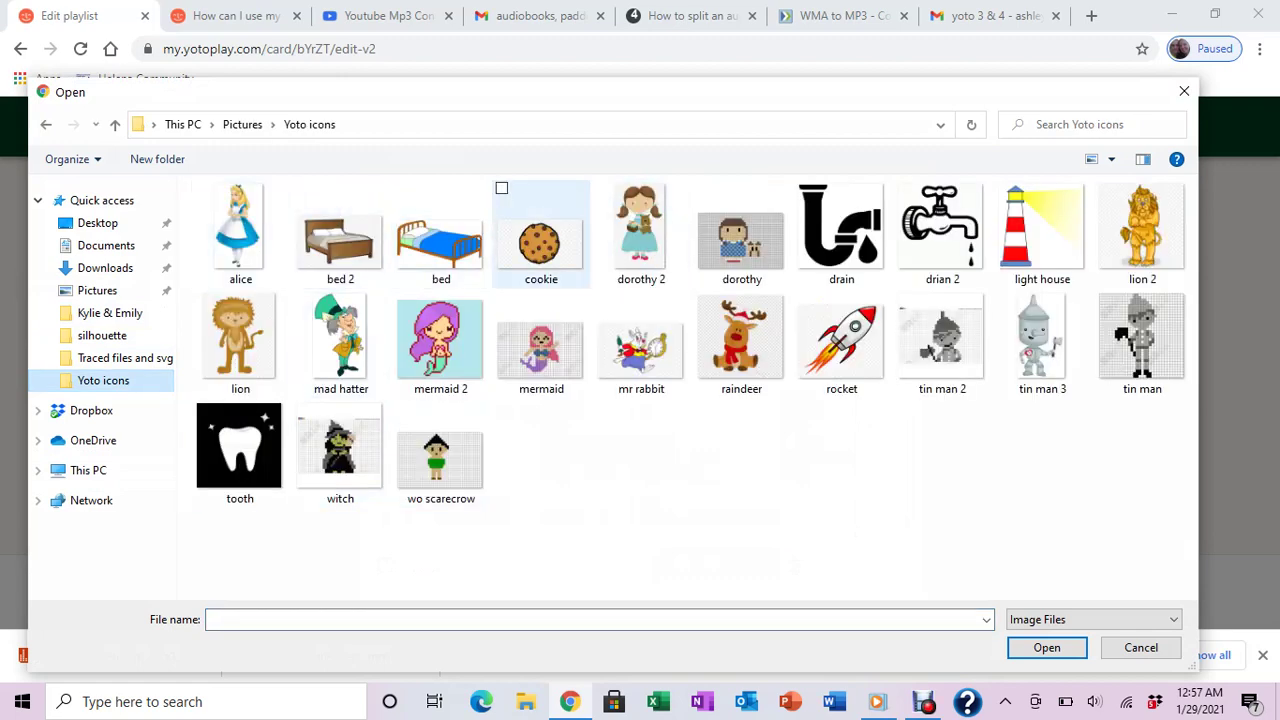
click(641, 235)
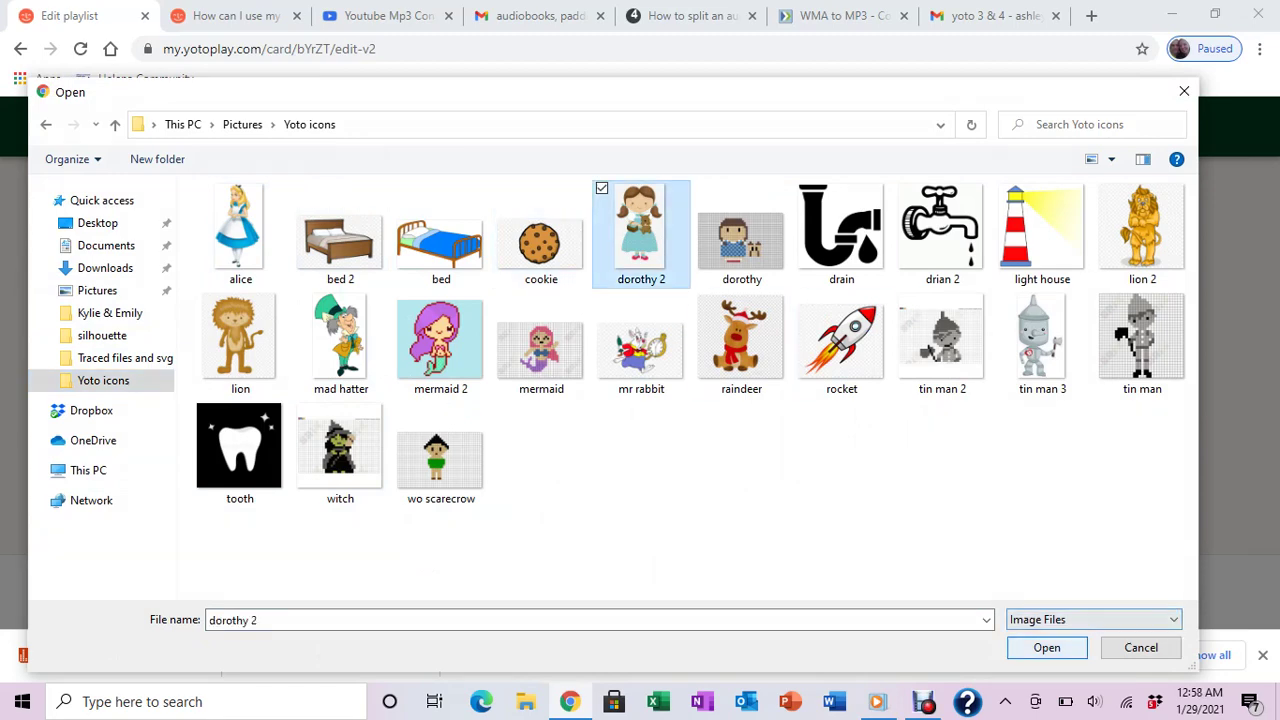
key(Return)
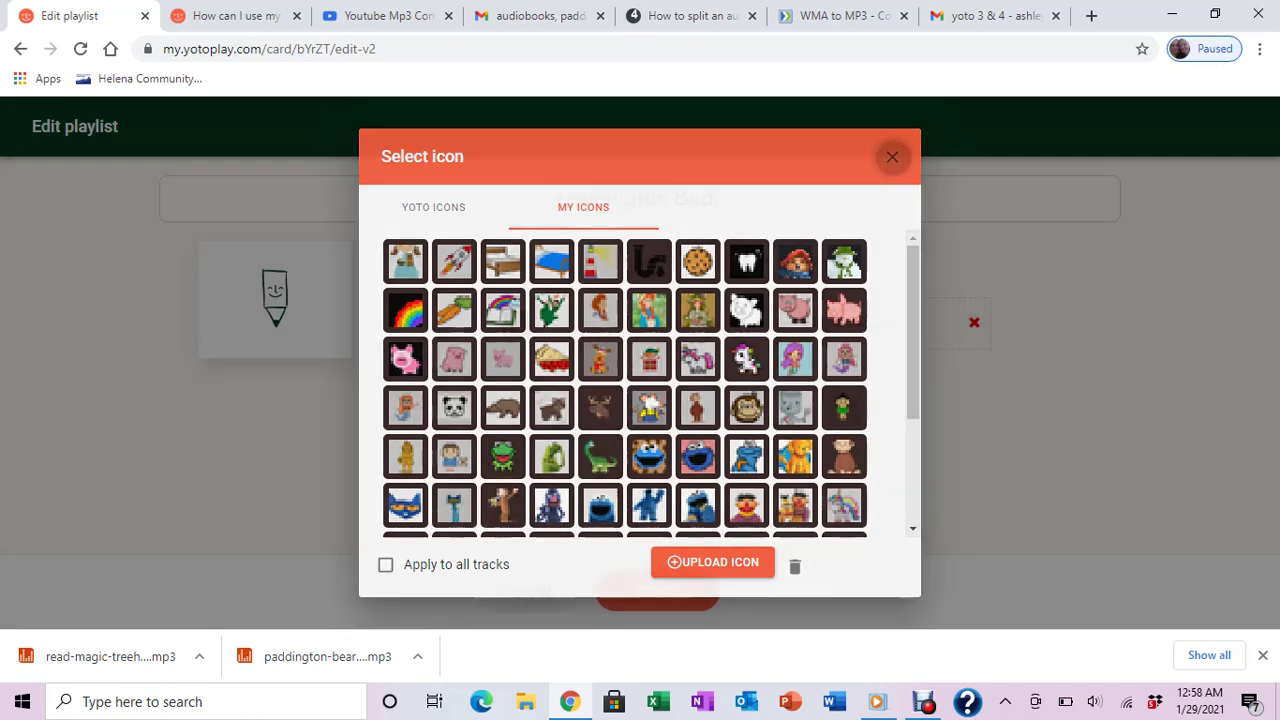
click(892, 157)
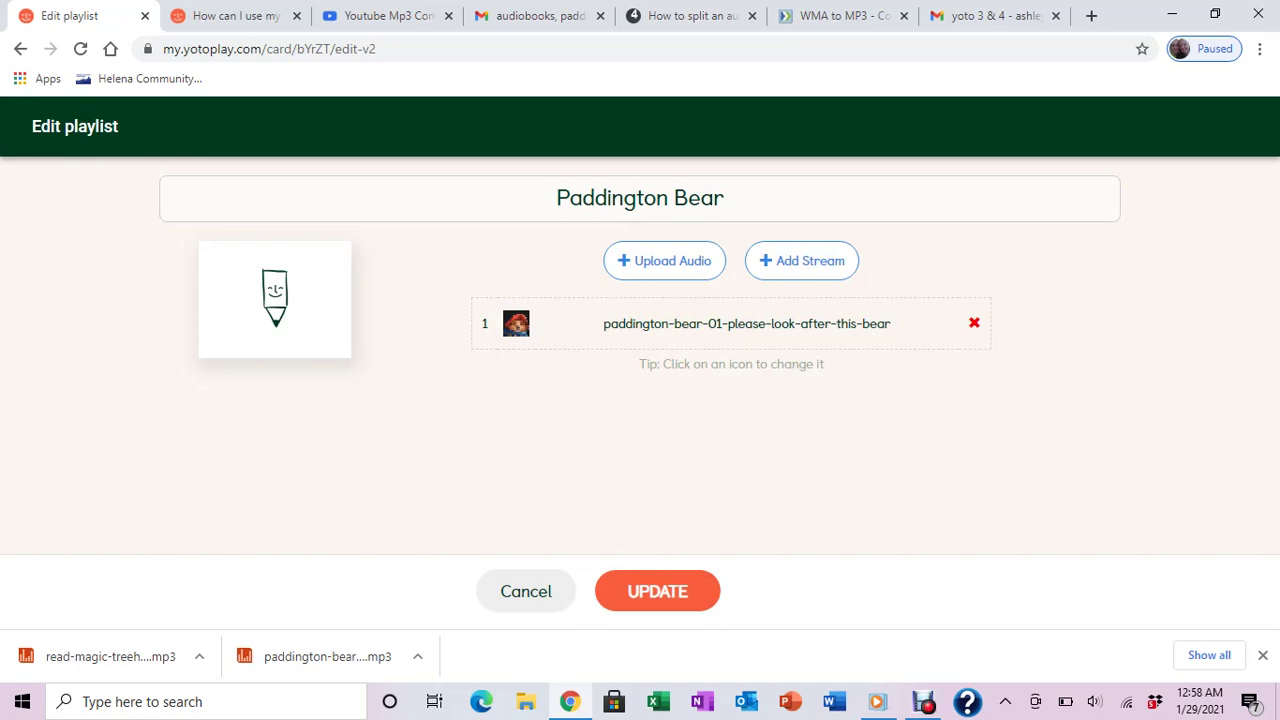
click(526, 591)
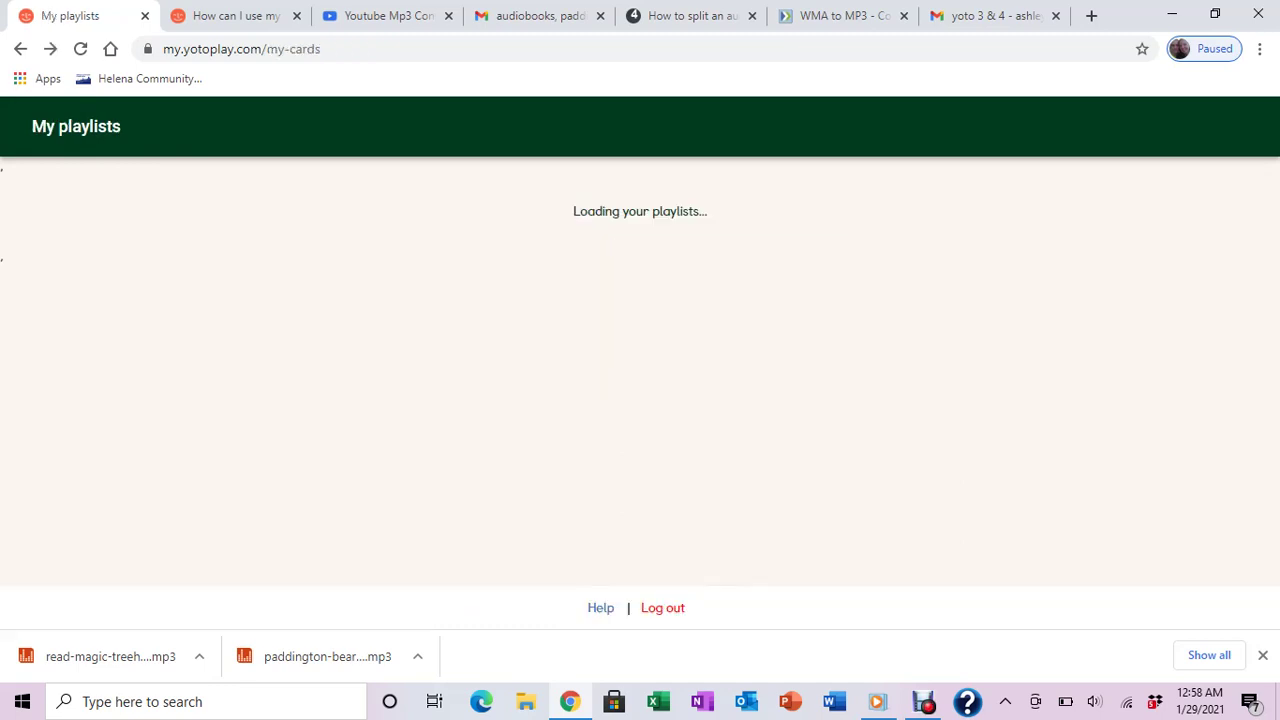